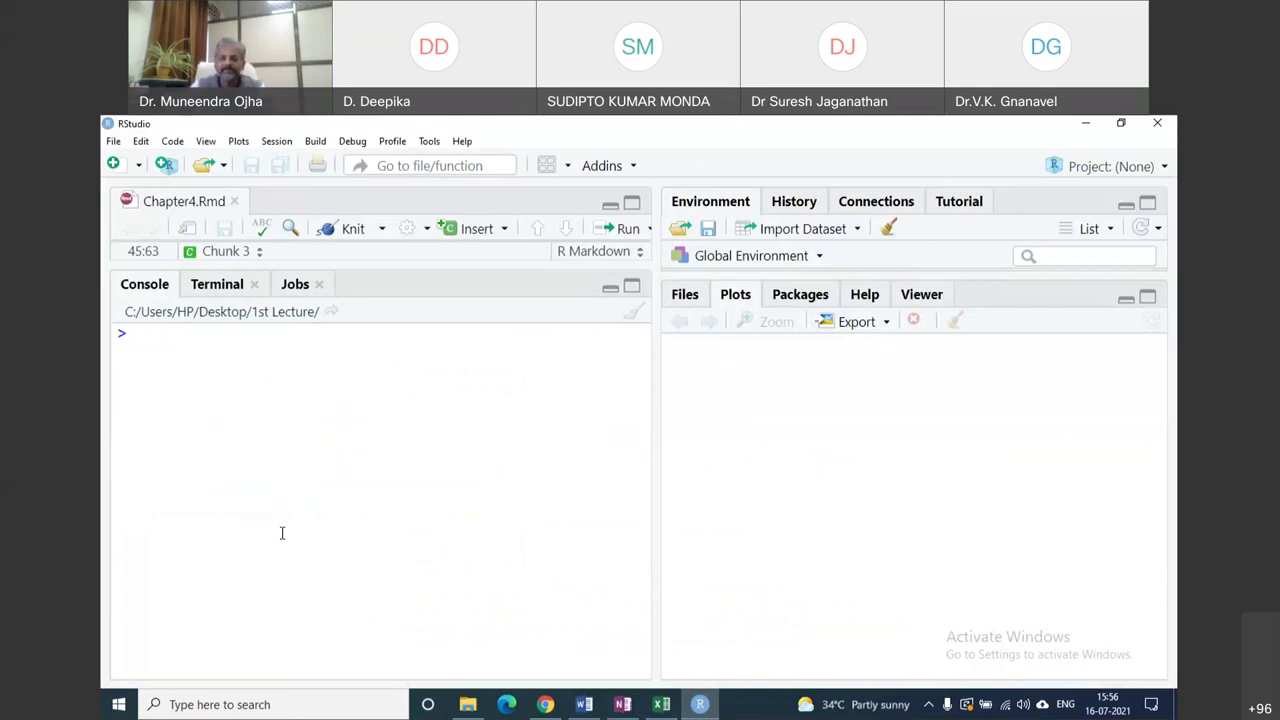
Load insurance.csv into df1 with read.csv("insurance.csv") and print df1 in the console.
key("Return")
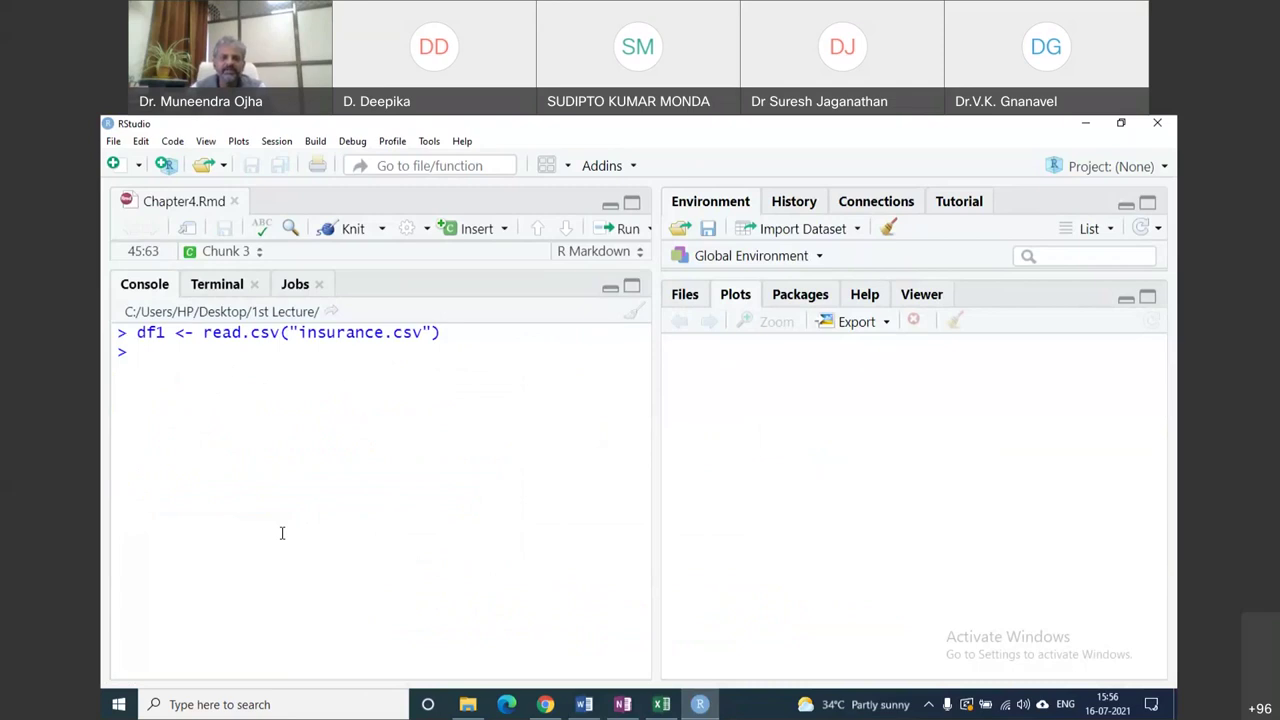
double_click(150, 333)
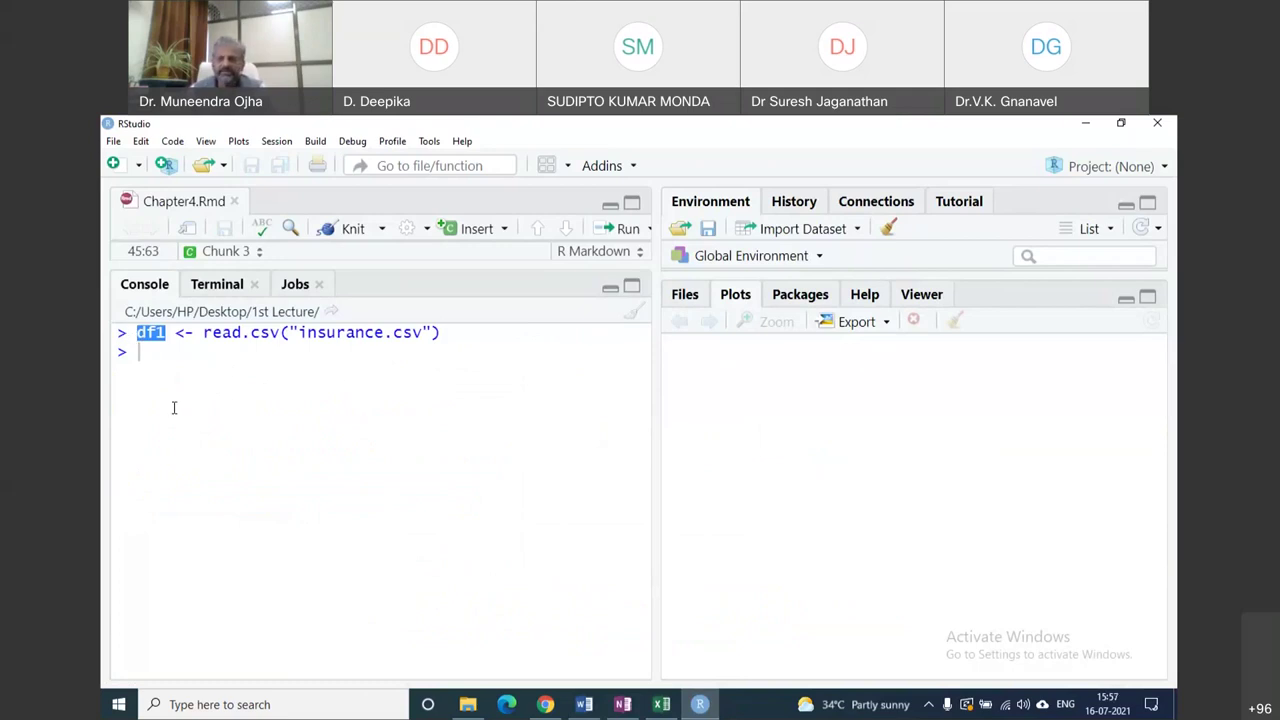
left_click(163, 334)
double_click(161, 333)
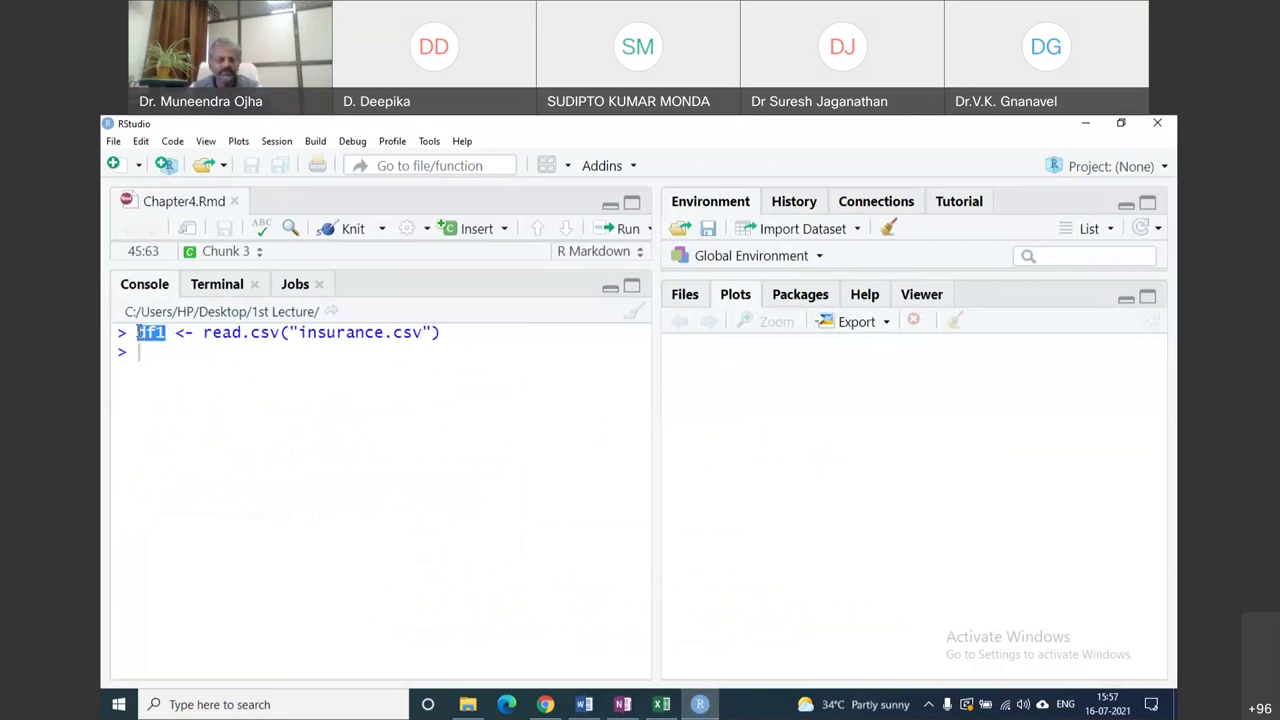
left_click(148, 346)
type("df1")
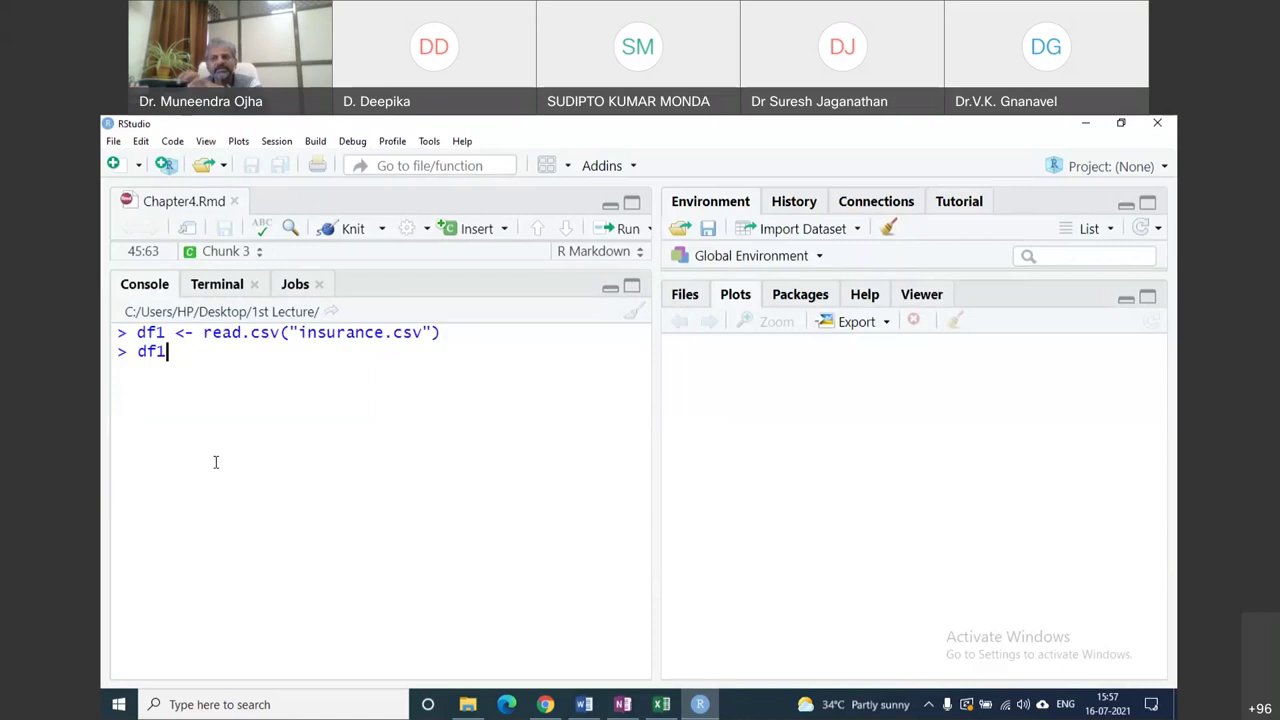
key("Return")
Widen the console pane and return to the beginning of the printed df1 output.
scroll(357, 427, "up", 20)
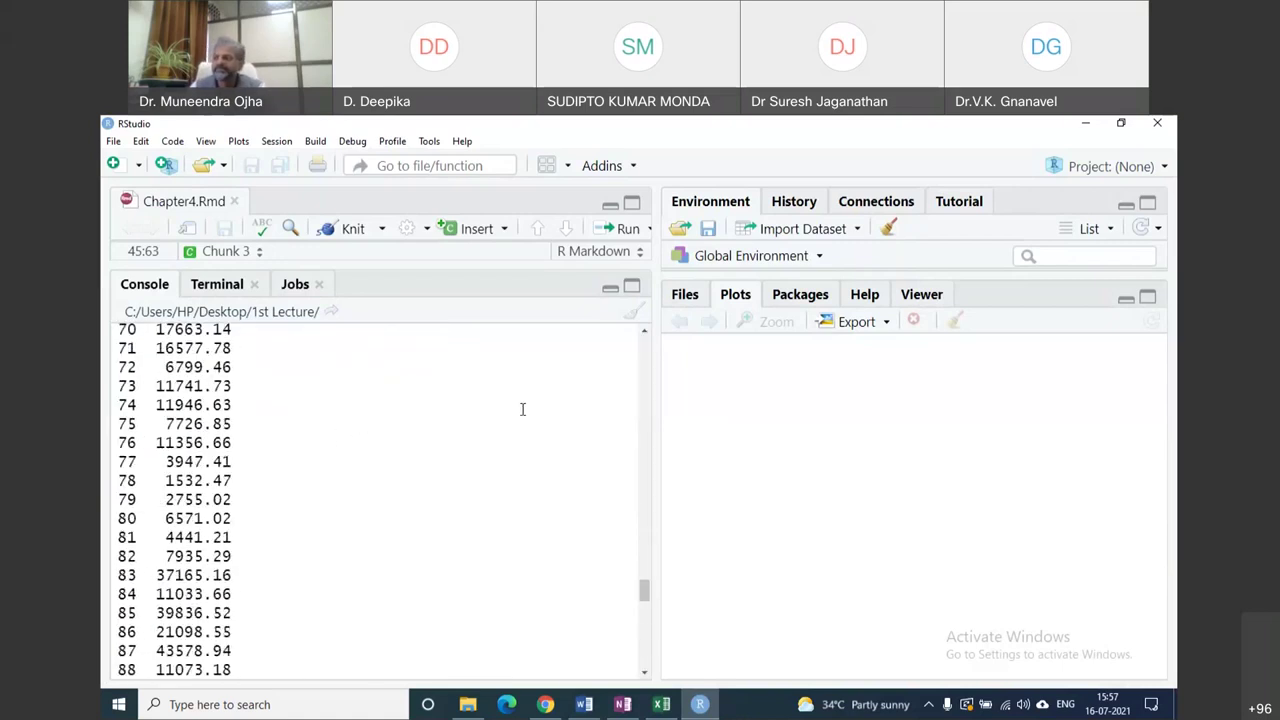
left_click_drag(651, 397, 752, 400)
scroll(371, 414, "up", 10)
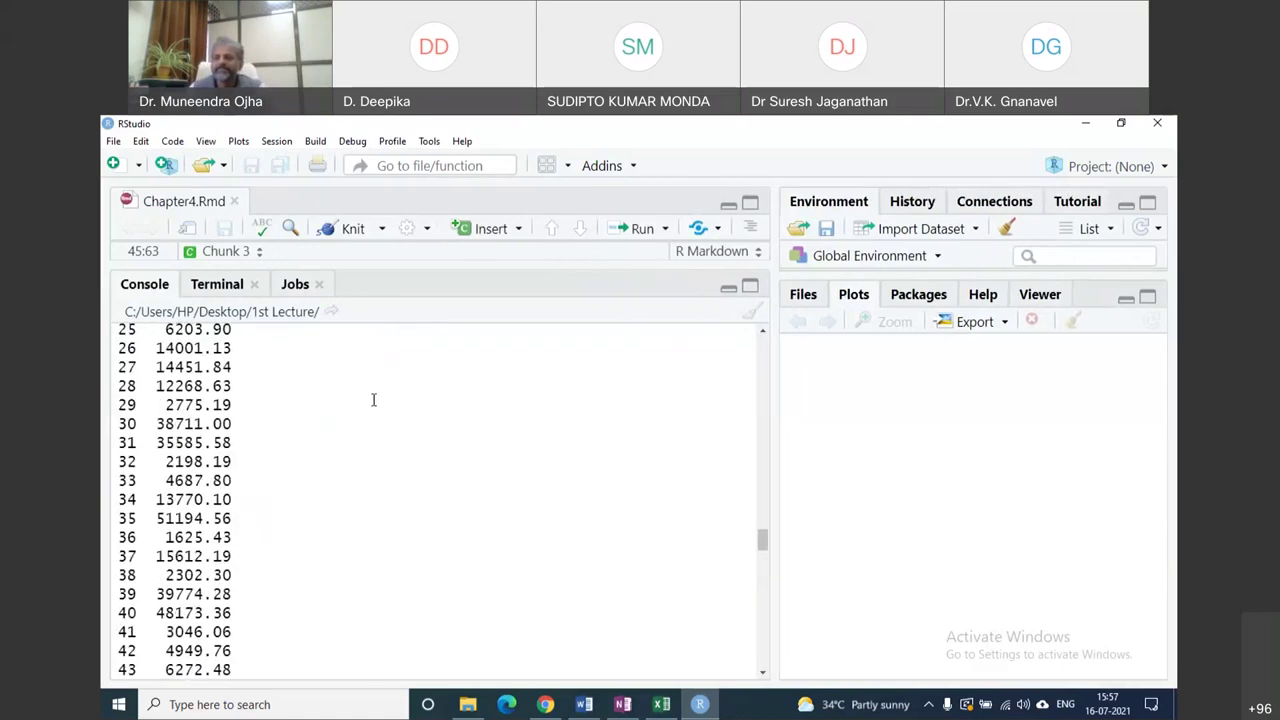
scroll(634, 443, "down", 20)
scroll(700, 470, "up", 5)
left_click_drag(768, 482, 760, 326)
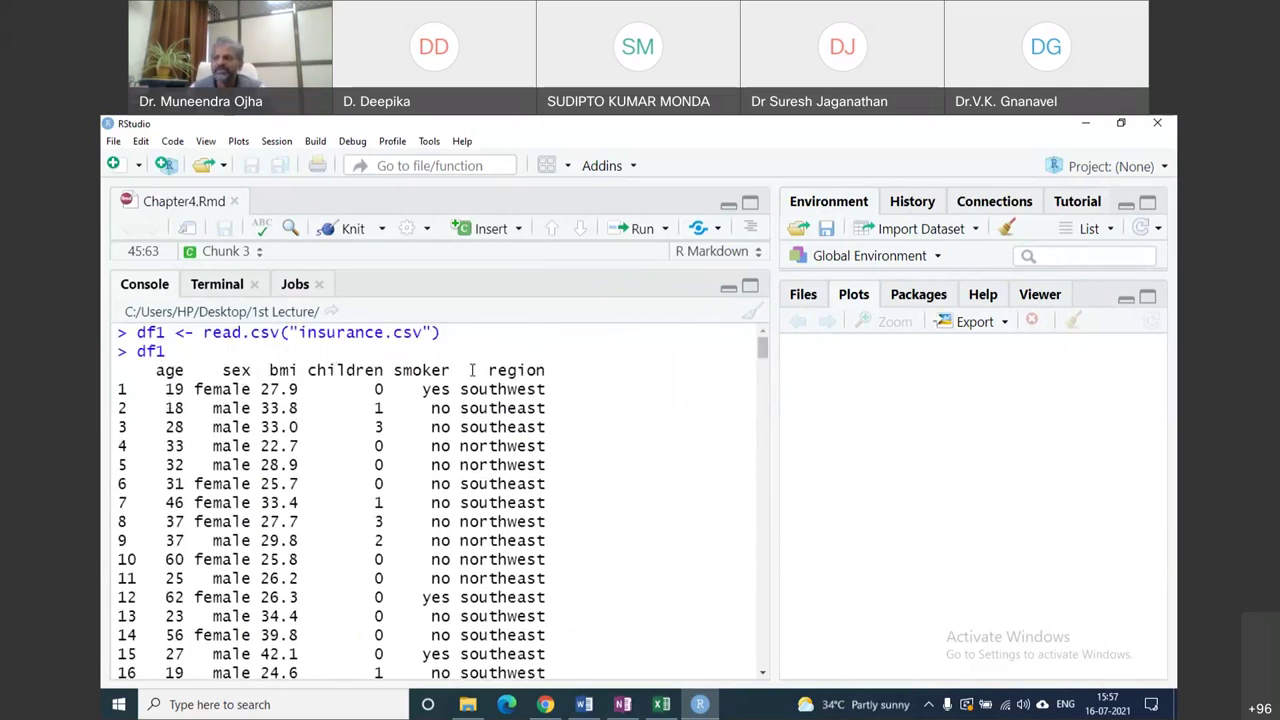
Review the printed df1 rows through the expenses column to the end of the output, and clear the console.
scroll(450, 450, "down", 20)
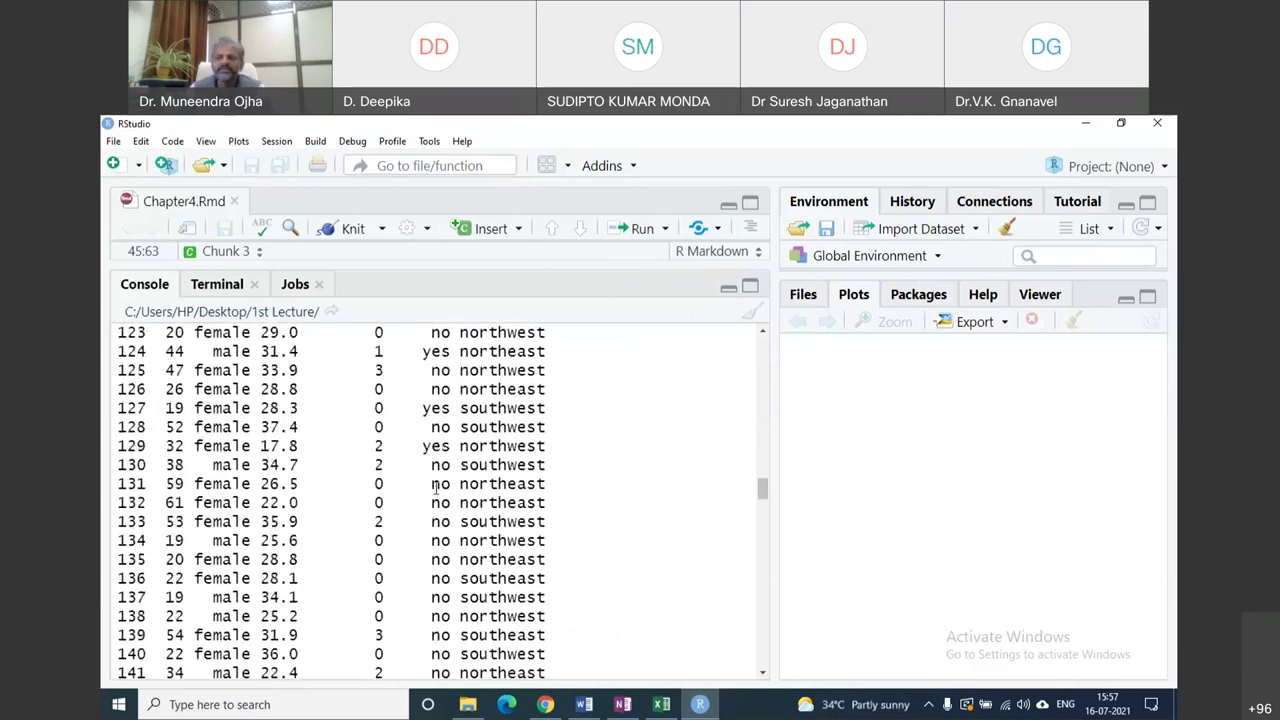
scroll(430, 483, "down", 6)
scroll(430, 483, "up", 12)
scroll(430, 483, "down", 1)
left_click_drag(152, 573, 206, 573)
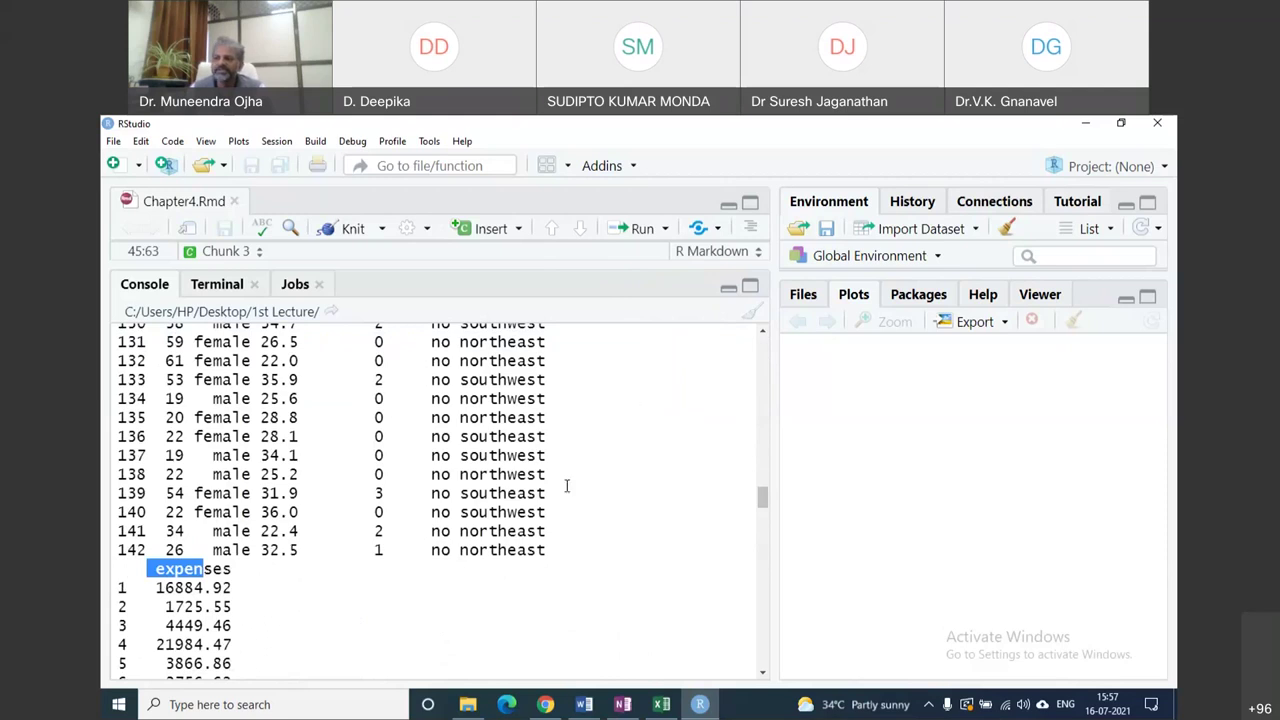
scroll(240, 581, "down", 20)
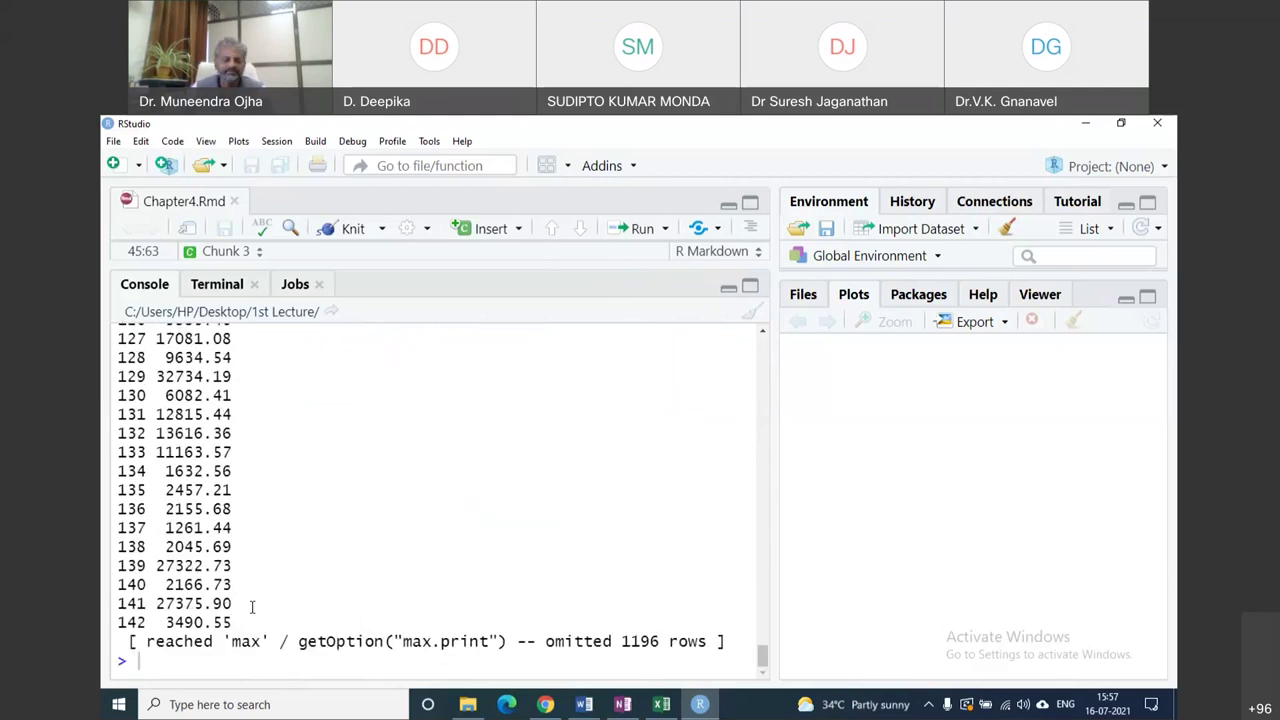
key("ctrl+l")
Switch to Word and examine section 4.2's df2 example, highlighting read.csv and the web address it reads from.
left_click(584, 704)
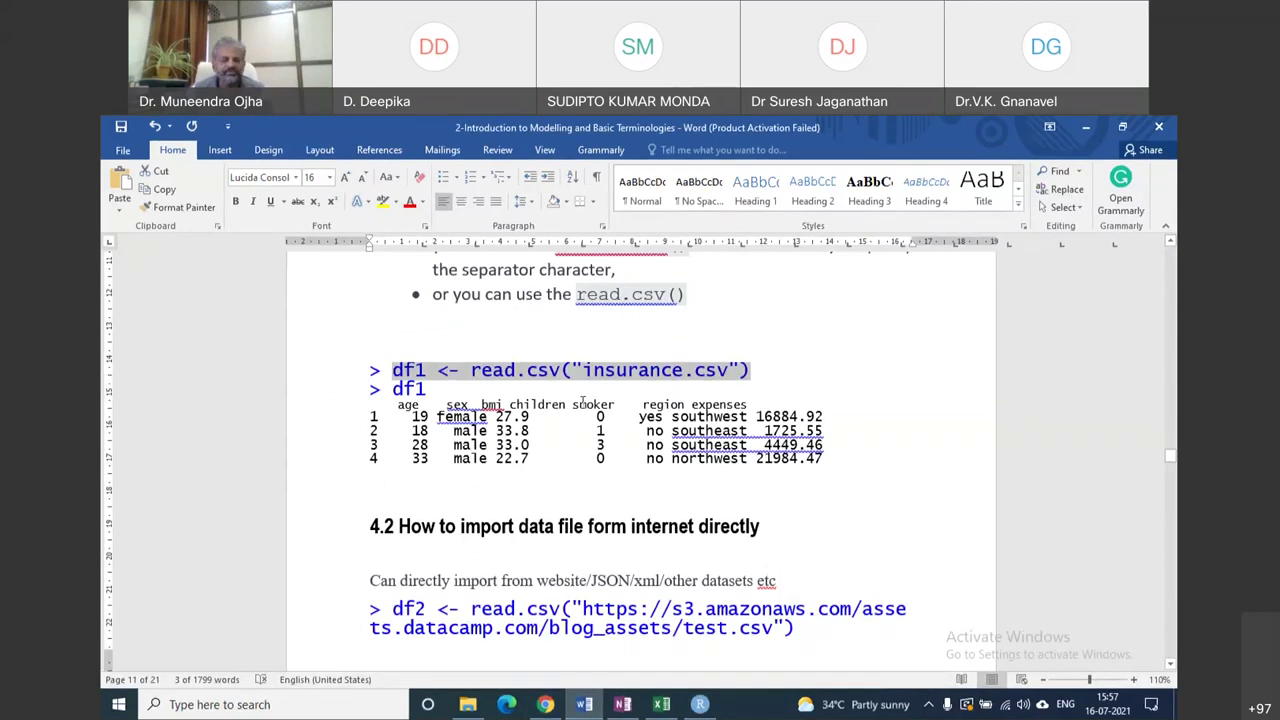
left_click(642, 358)
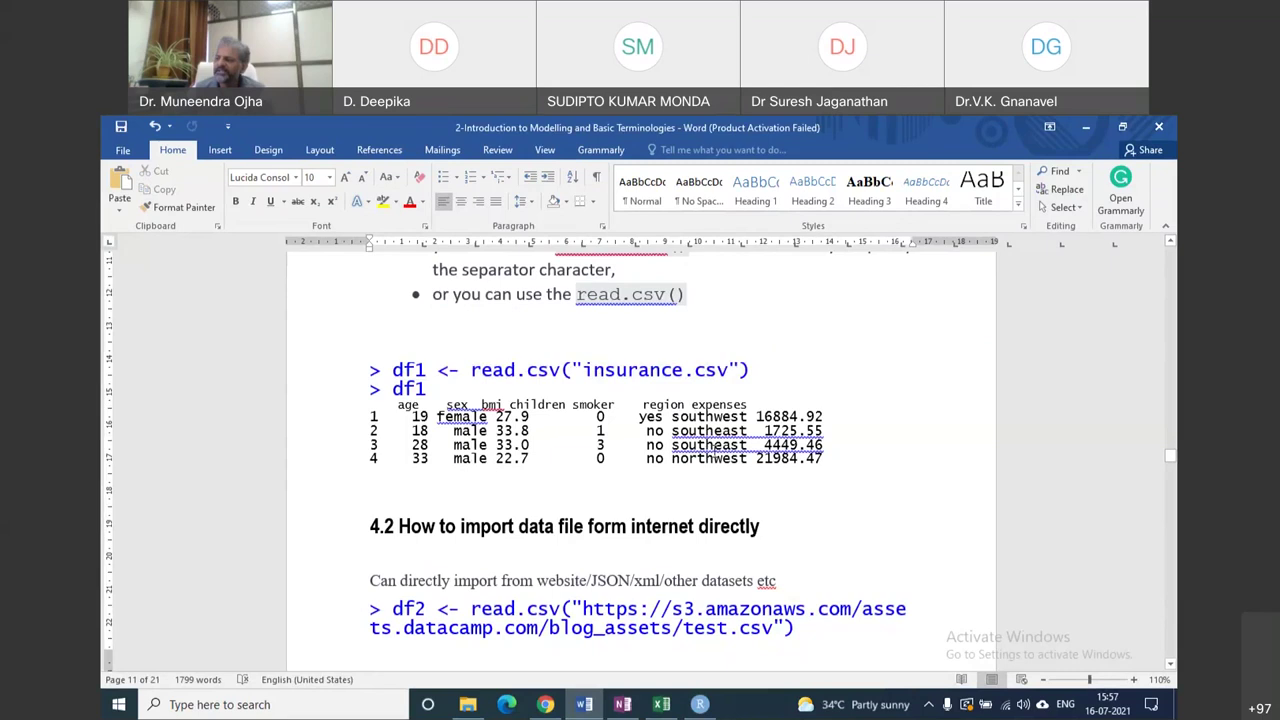
scroll(716, 458, "down", 4)
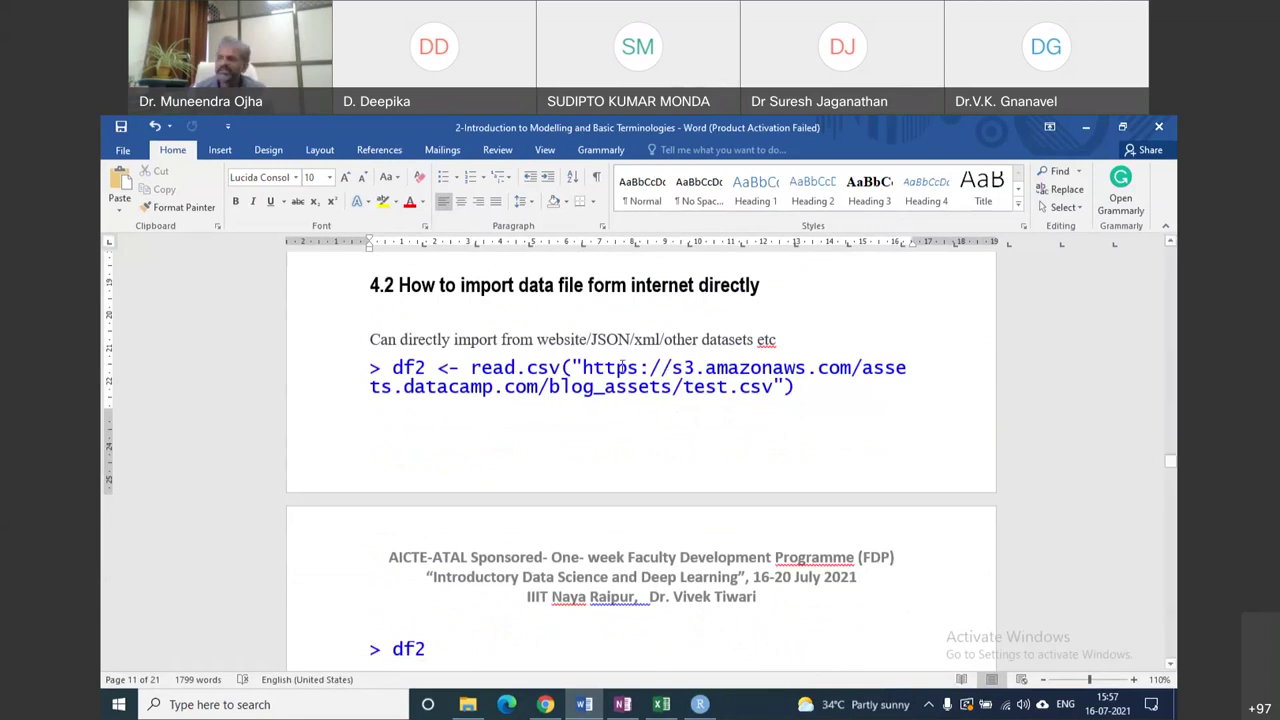
left_click_drag(563, 368, 482, 368)
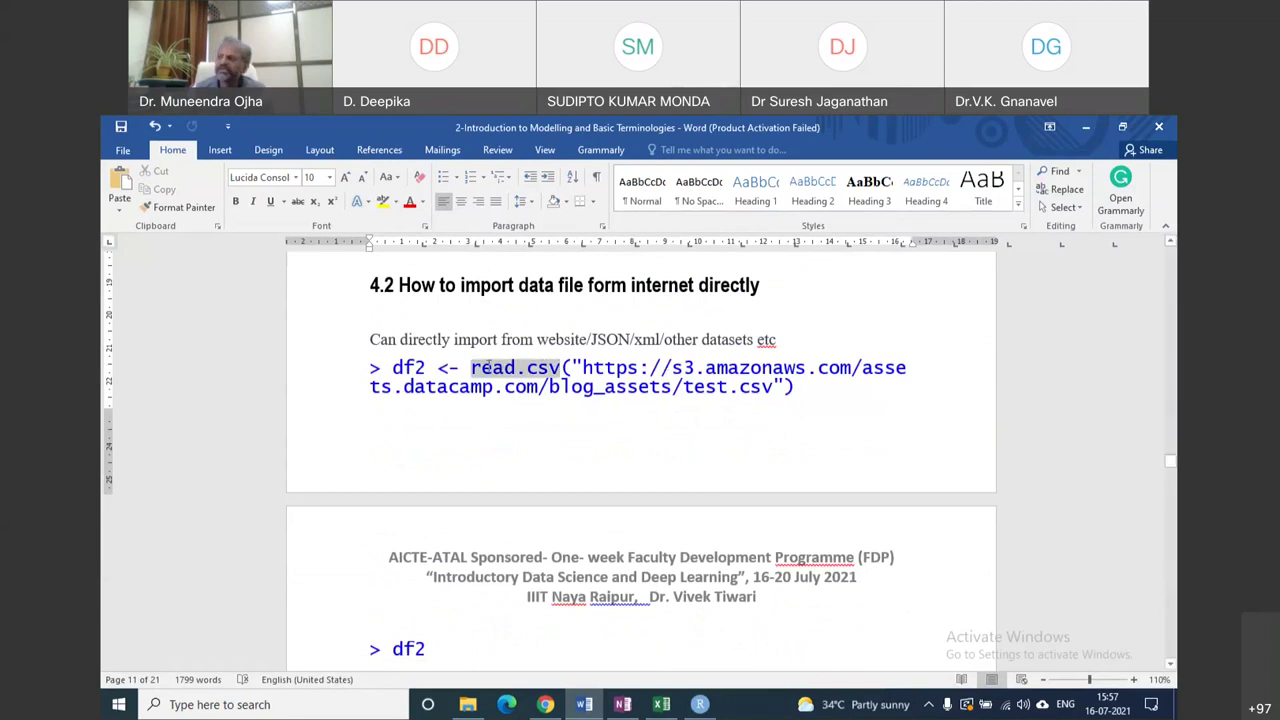
left_click_drag(583, 368, 772, 389)
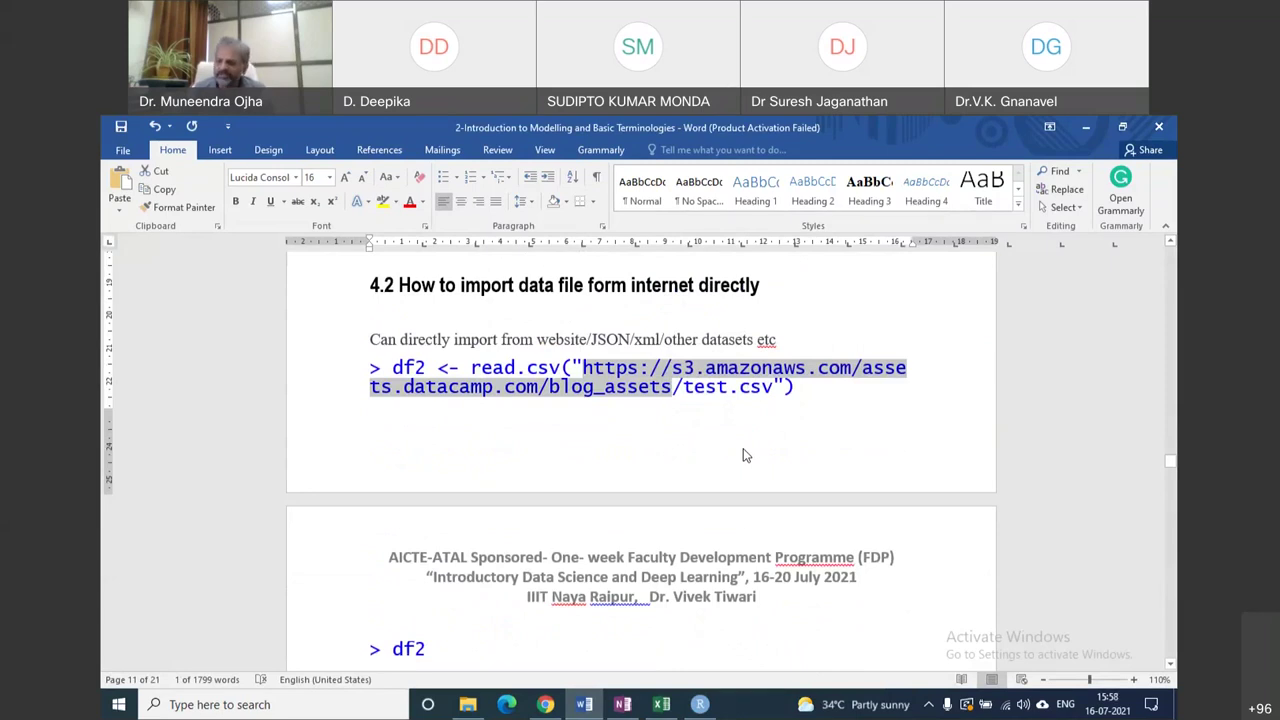
Read section 5 on R Packages and highlight the install.packages command in the package management list.
scroll(743, 449, "down", 5)
scroll(743, 449, "down", 3)
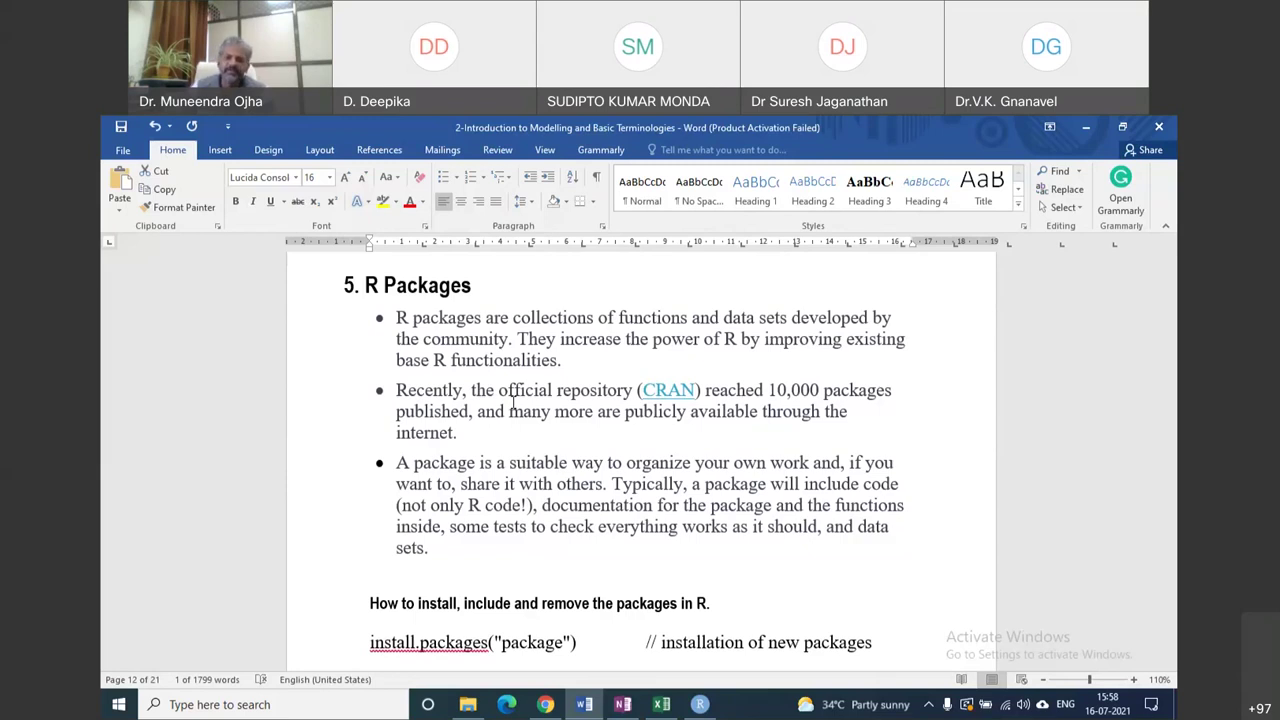
scroll(468, 390, "down", 5)
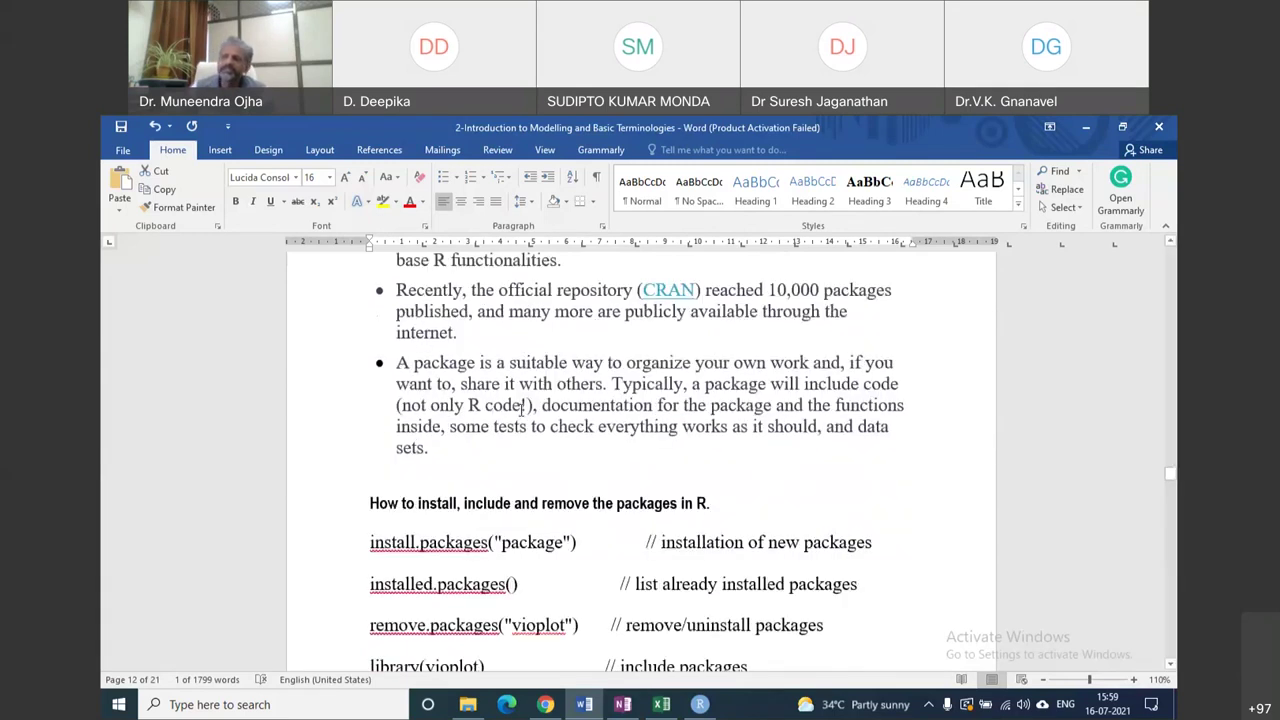
left_click_drag(370, 361, 467, 362)
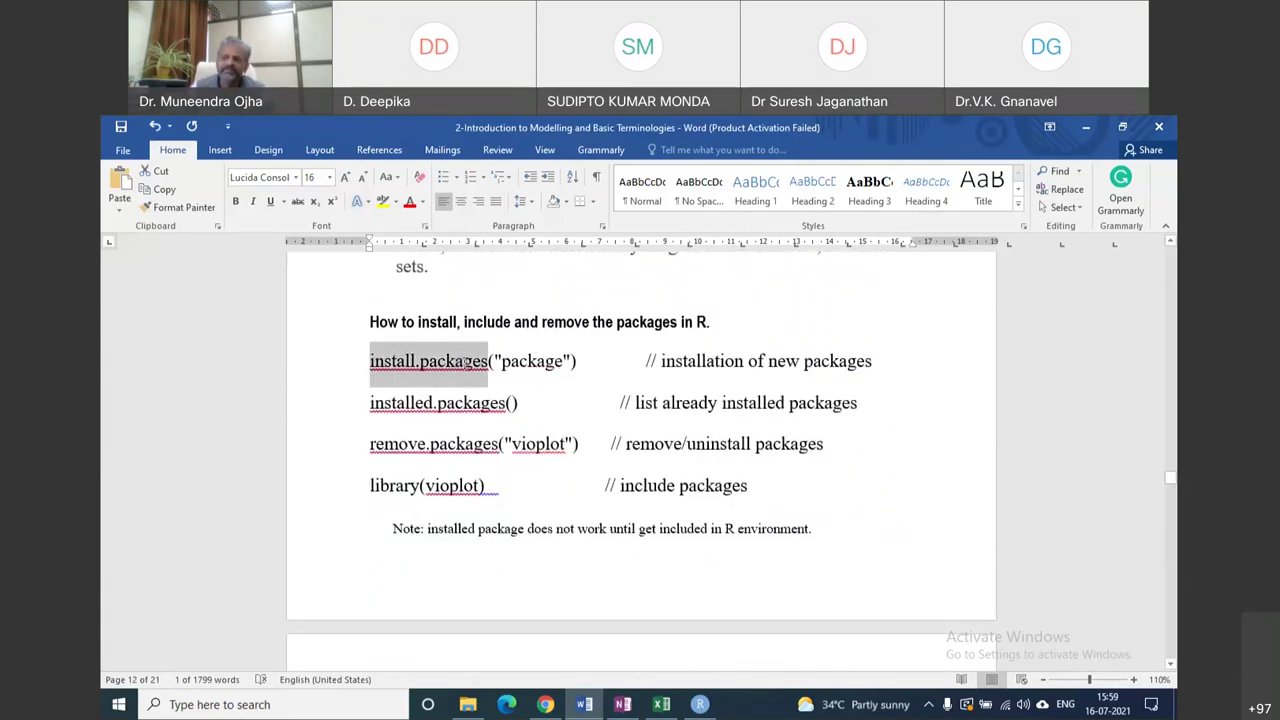
Switch to RStudio and try to install a made-up package with install.packages("fefedfde").
left_click(699, 704)
type("insta")
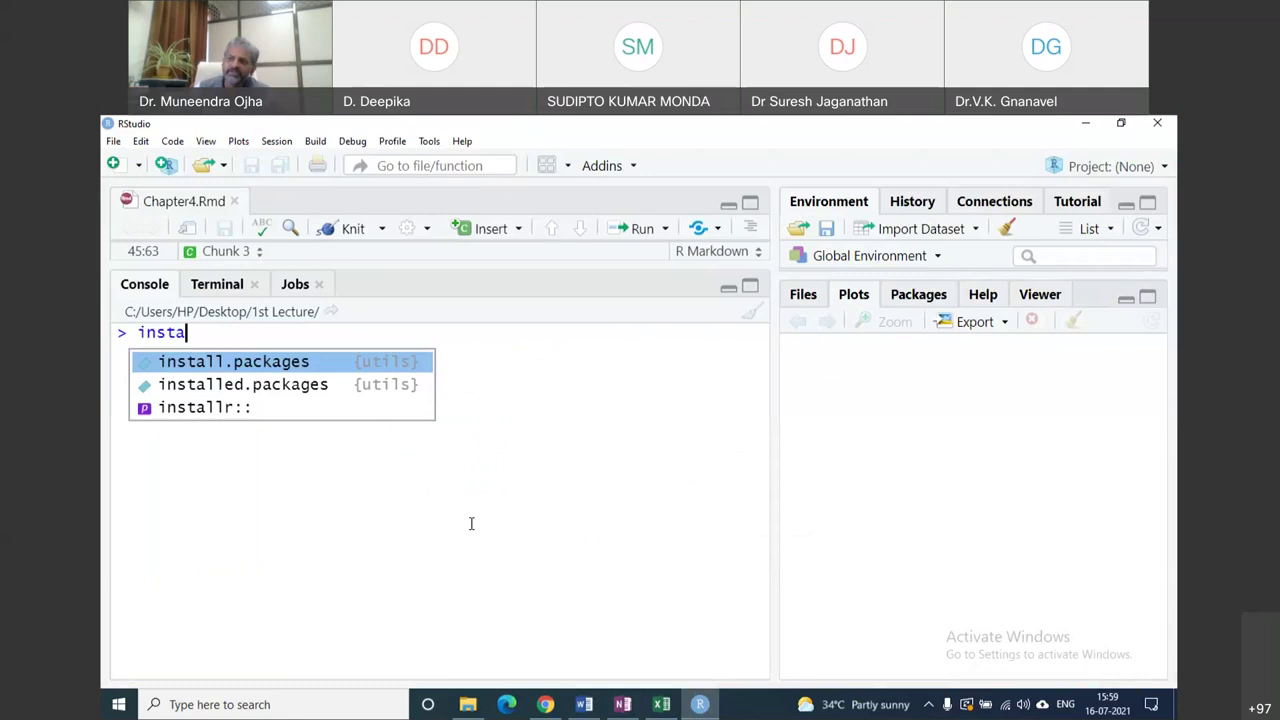
left_click(246, 362)
type("\"fefedfde")
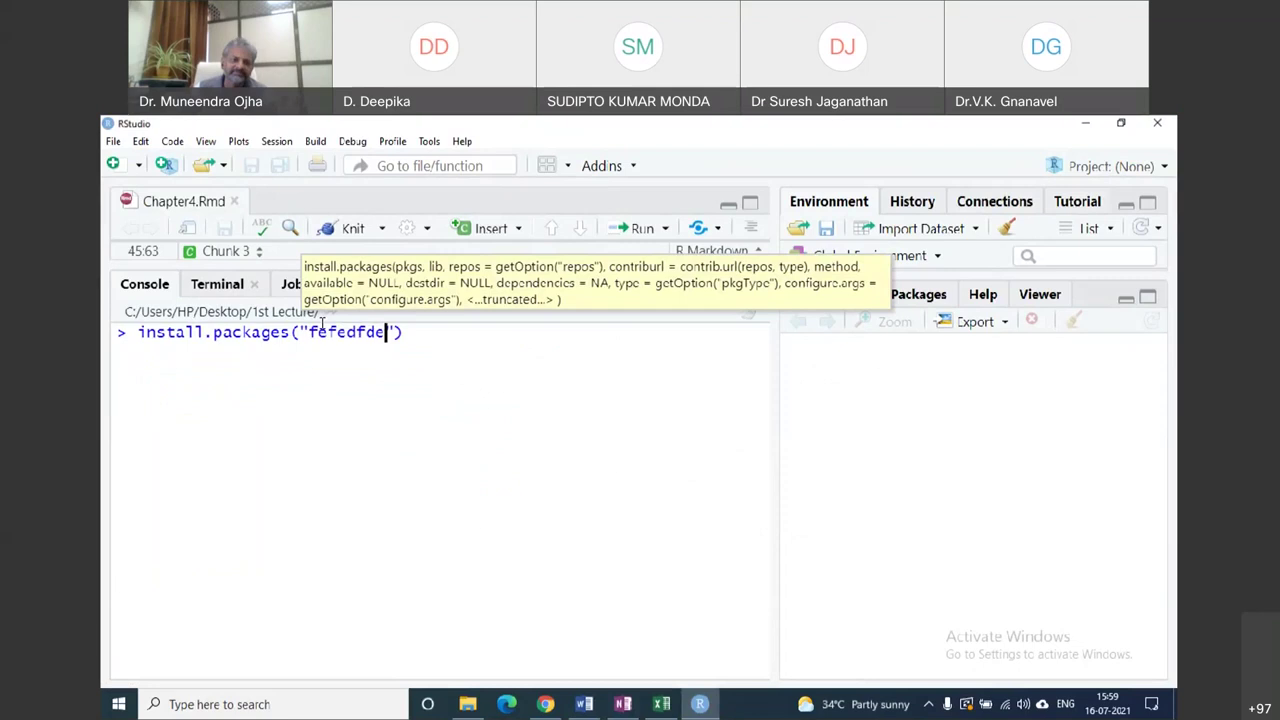
left_click(407, 332)
key("Return")
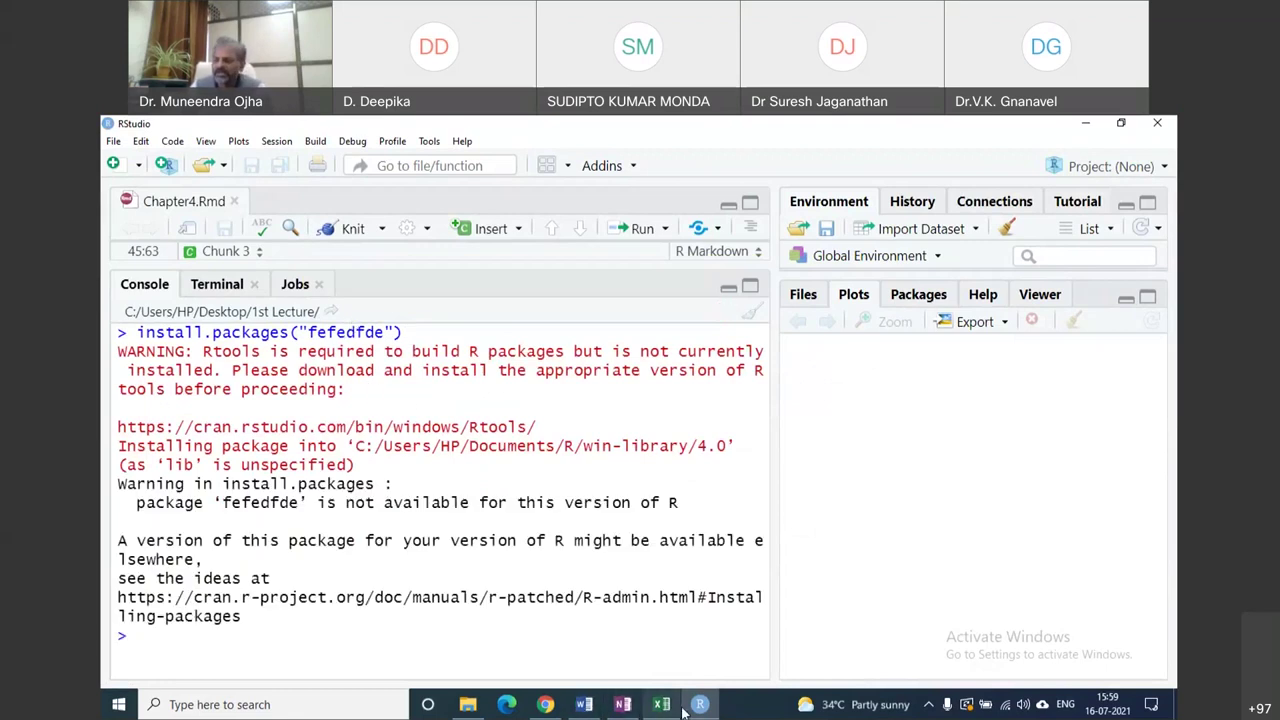
Switch to Word and examine the commands for listing installed packages and removing packages.
left_click(580, 704)
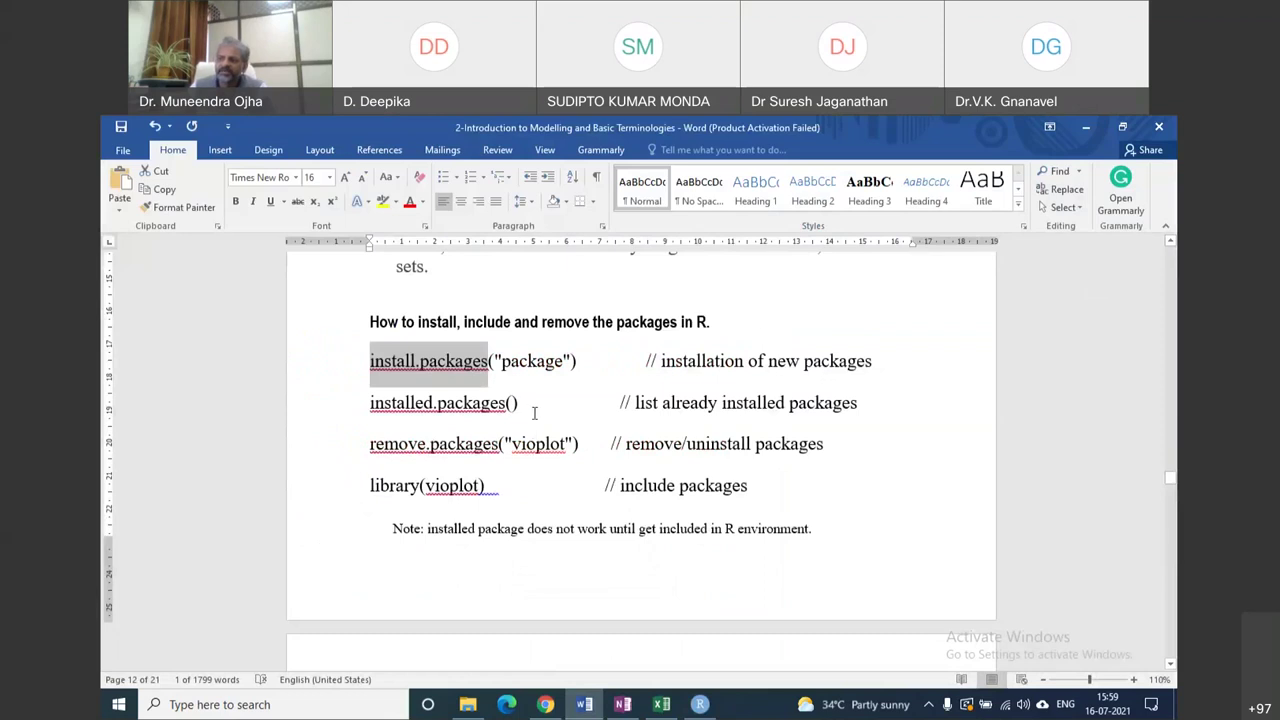
left_click_drag(529, 402, 381, 402)
left_click(381, 402)
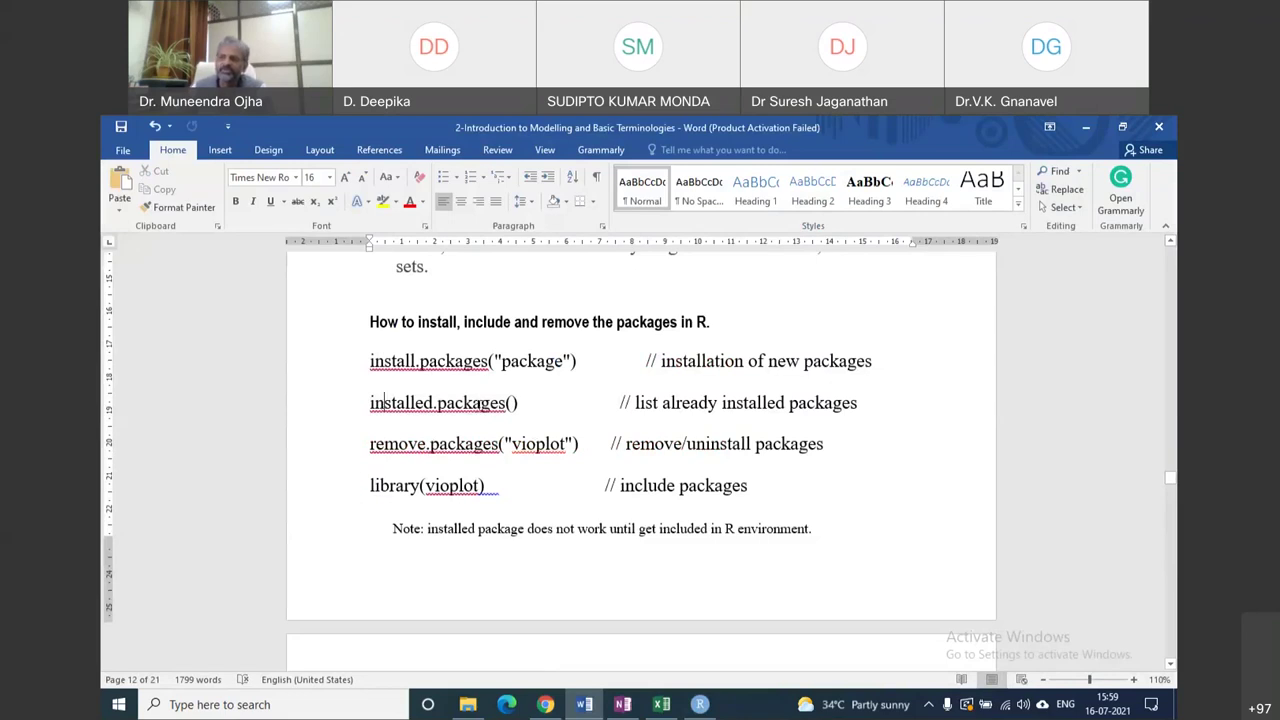
left_click_drag(371, 444, 495, 458)
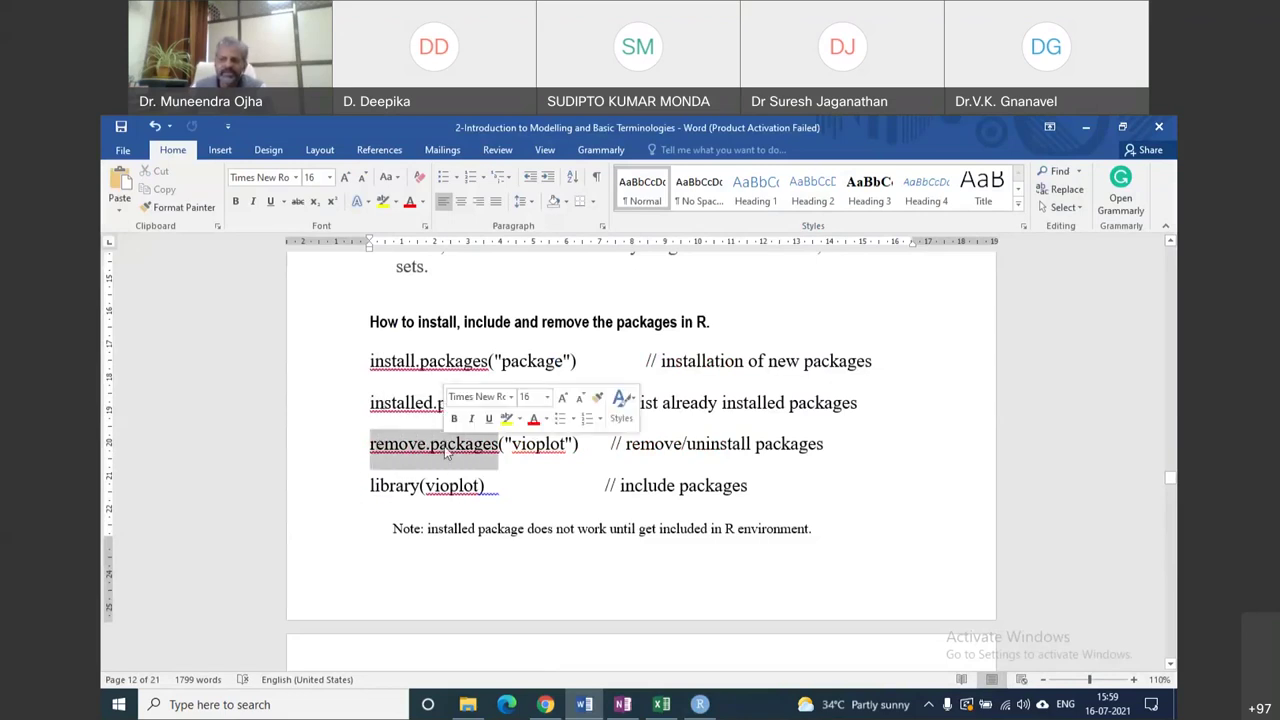
left_click(494, 455)
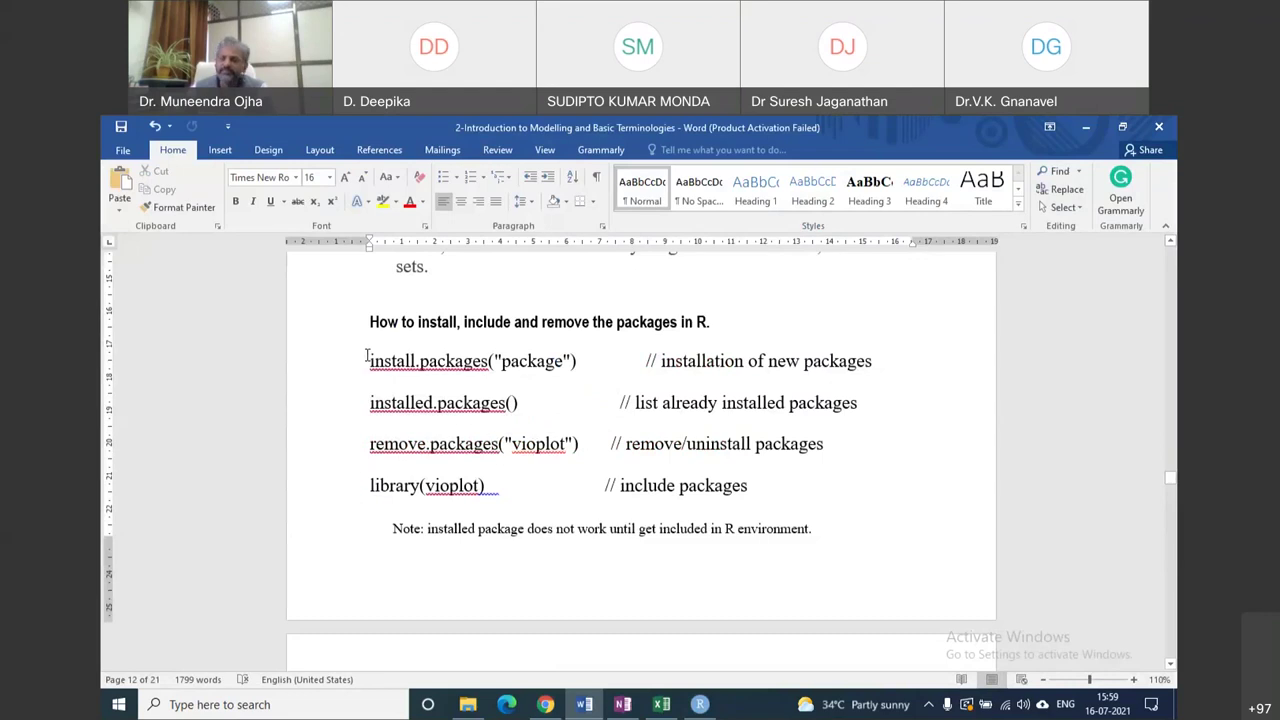
Compare install.packages with the library(vioplot) command and highlight the note about including installed packages in the R environment.
left_click_drag(382, 357, 565, 355)
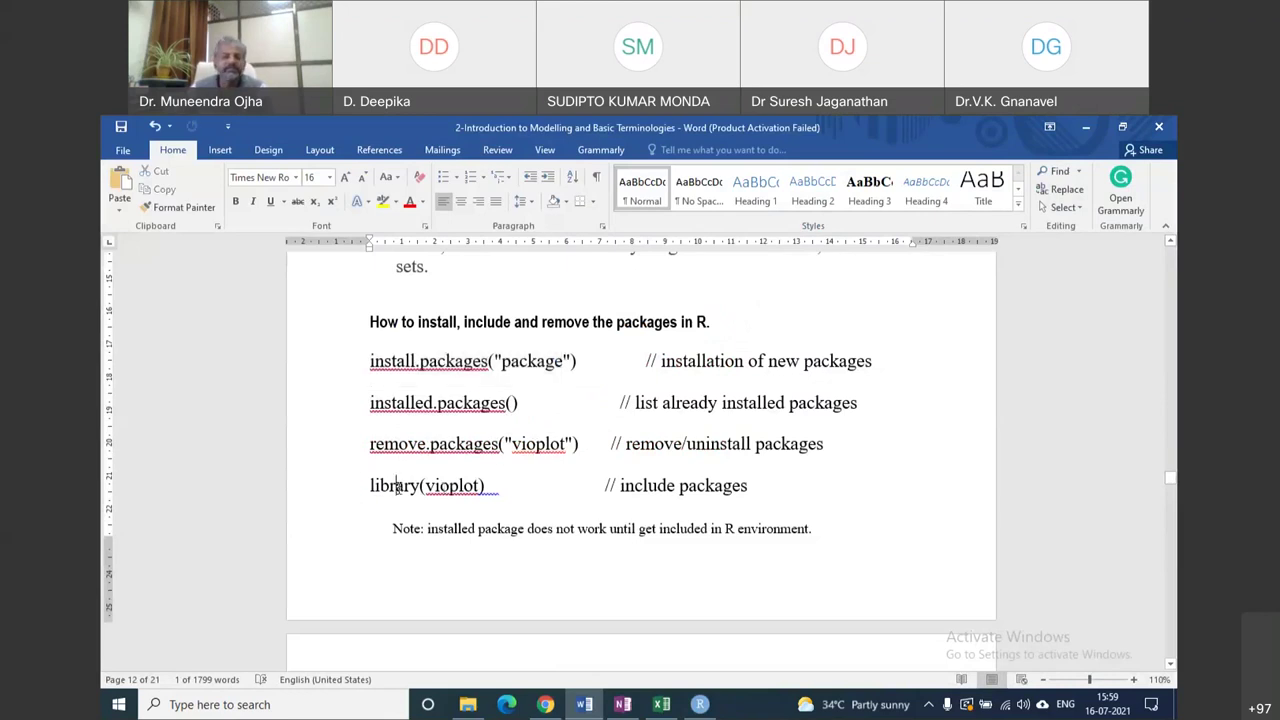
double_click(399, 493)
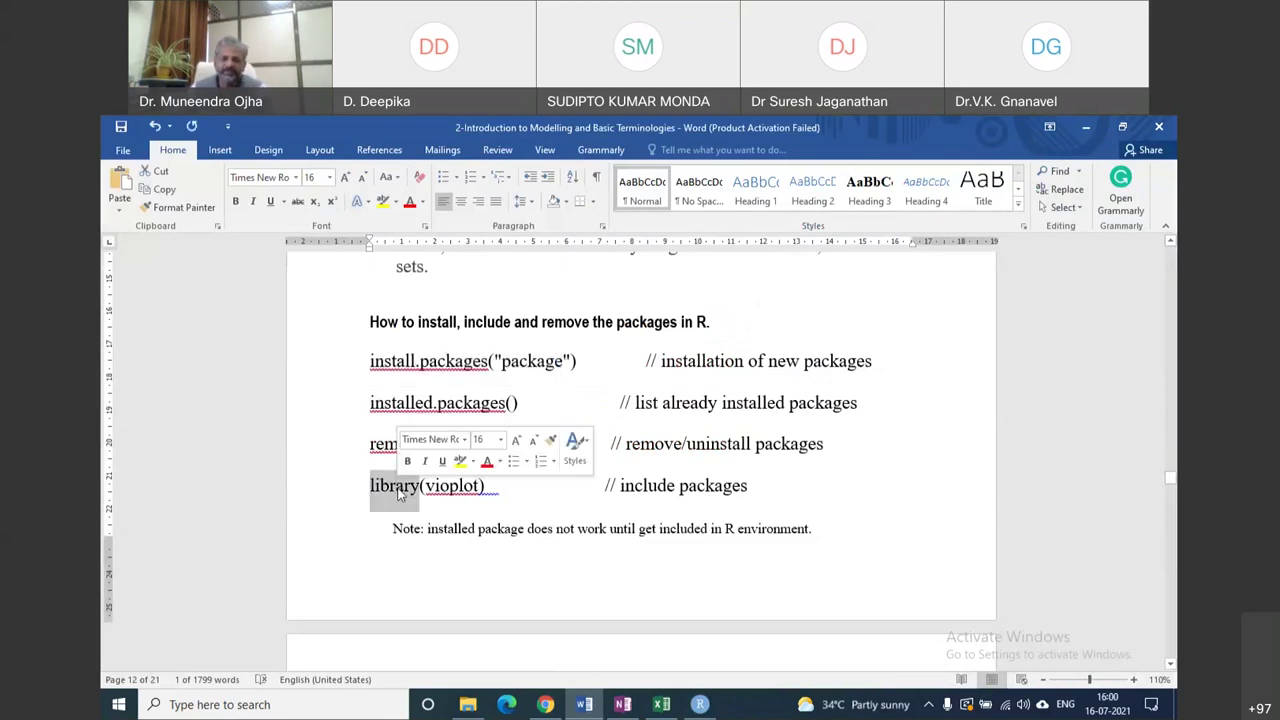
left_click_drag(368, 358, 418, 357)
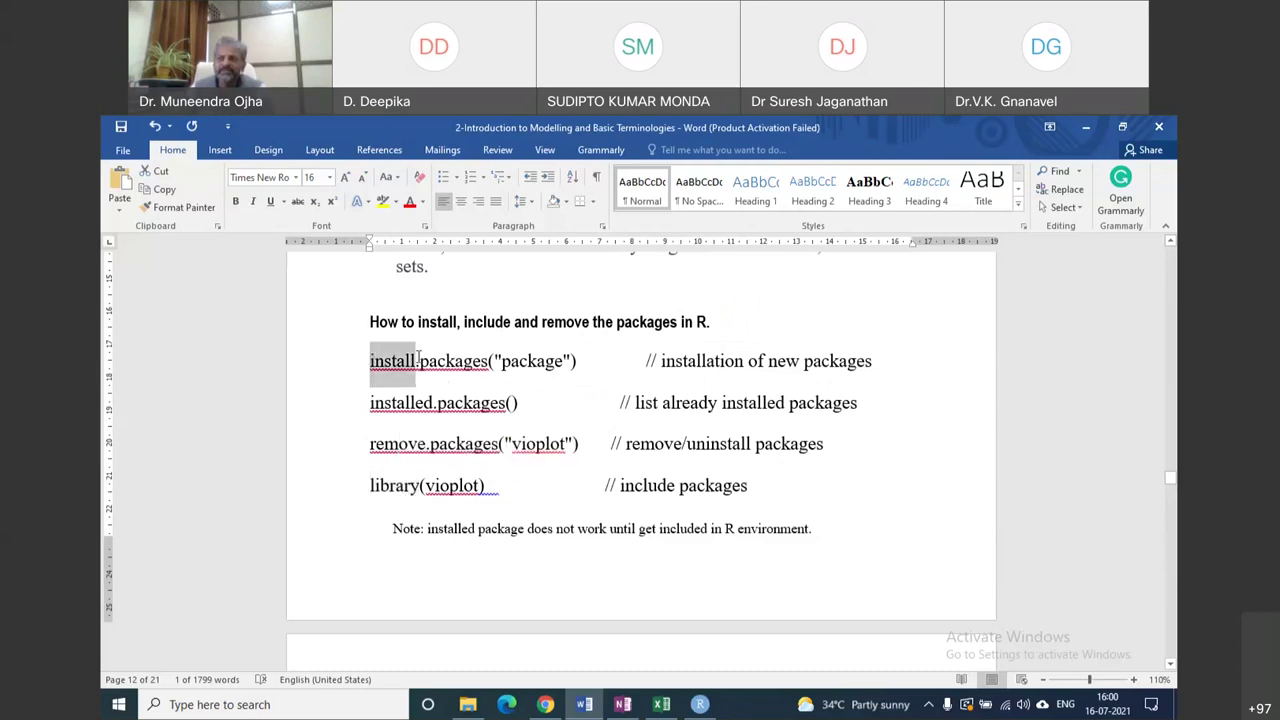
left_click(370, 485)
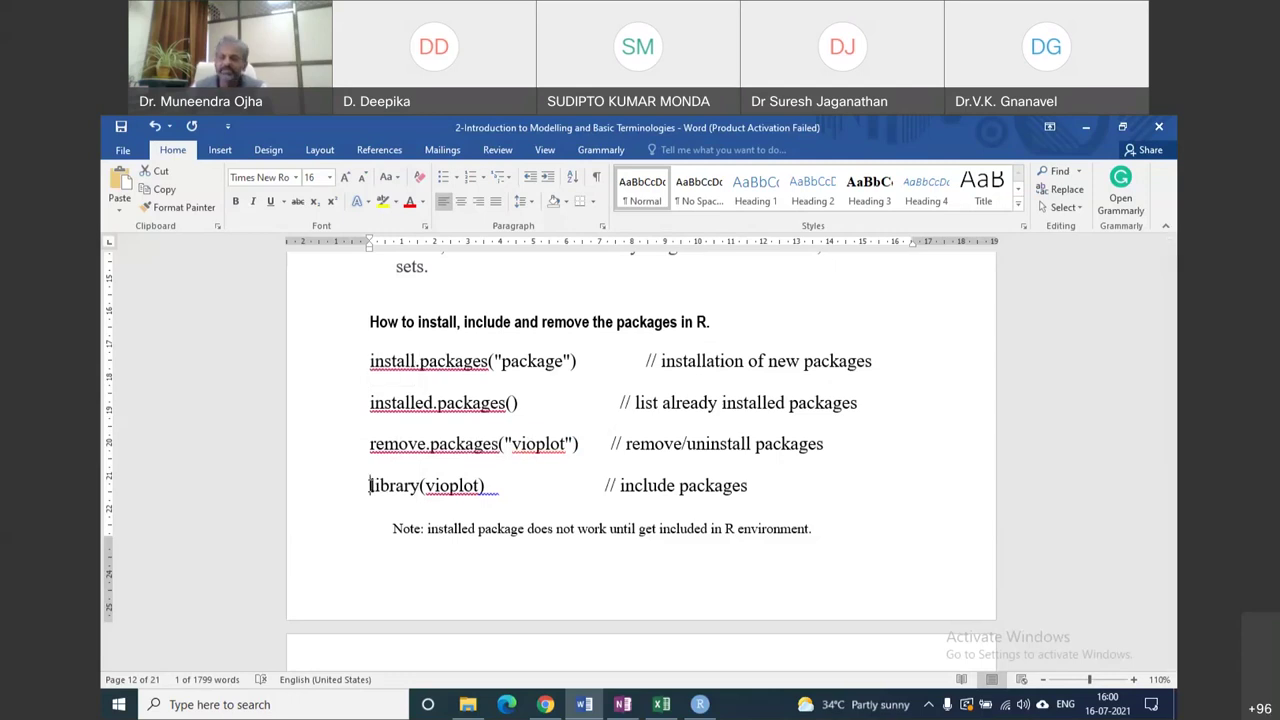
triple_click(381, 489)
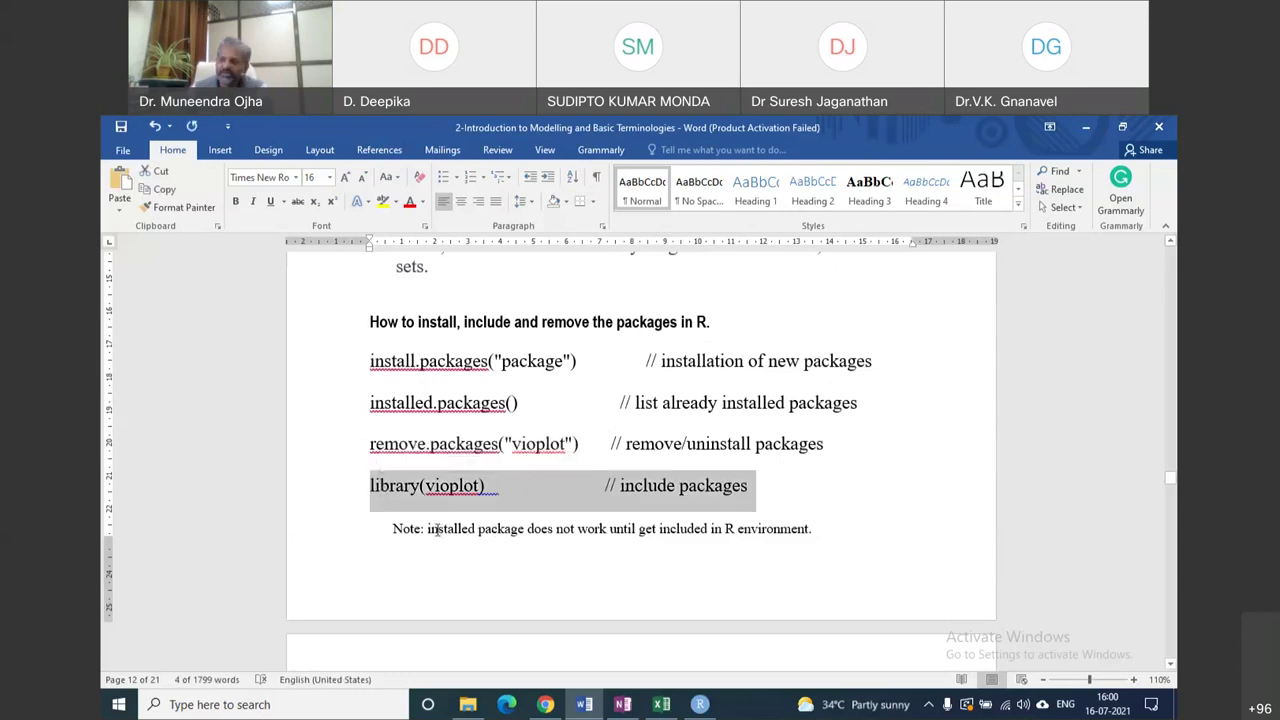
left_click_drag(428, 528, 793, 537)
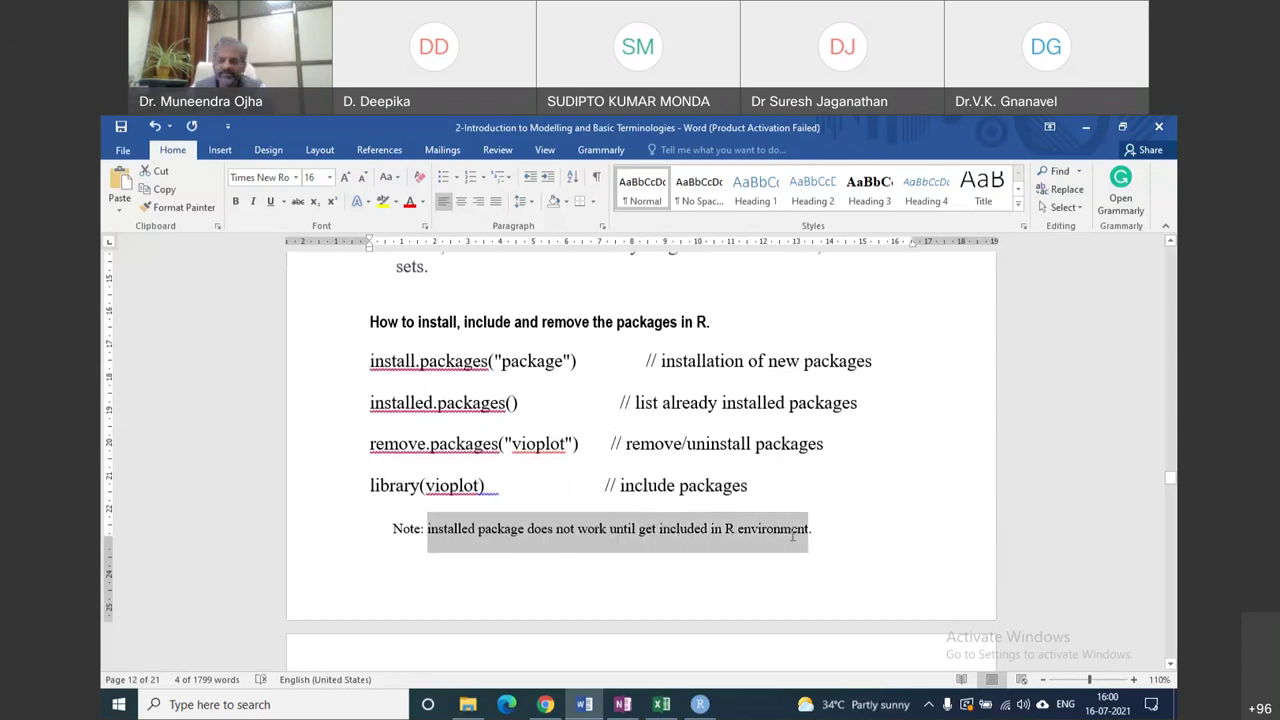
double_click(397, 485)
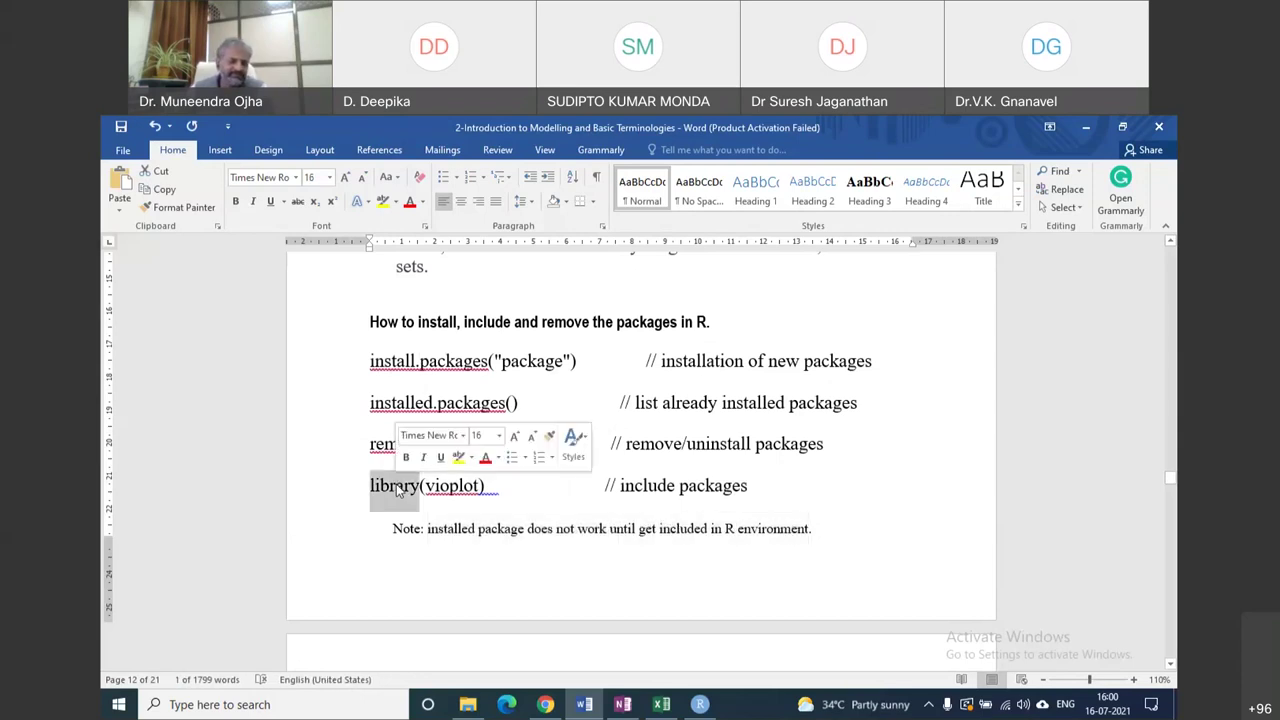
Copy the line insurance <- read.csv("insurance.csv") from the attribute type conversion section.
scroll(398, 488, "down", 8)
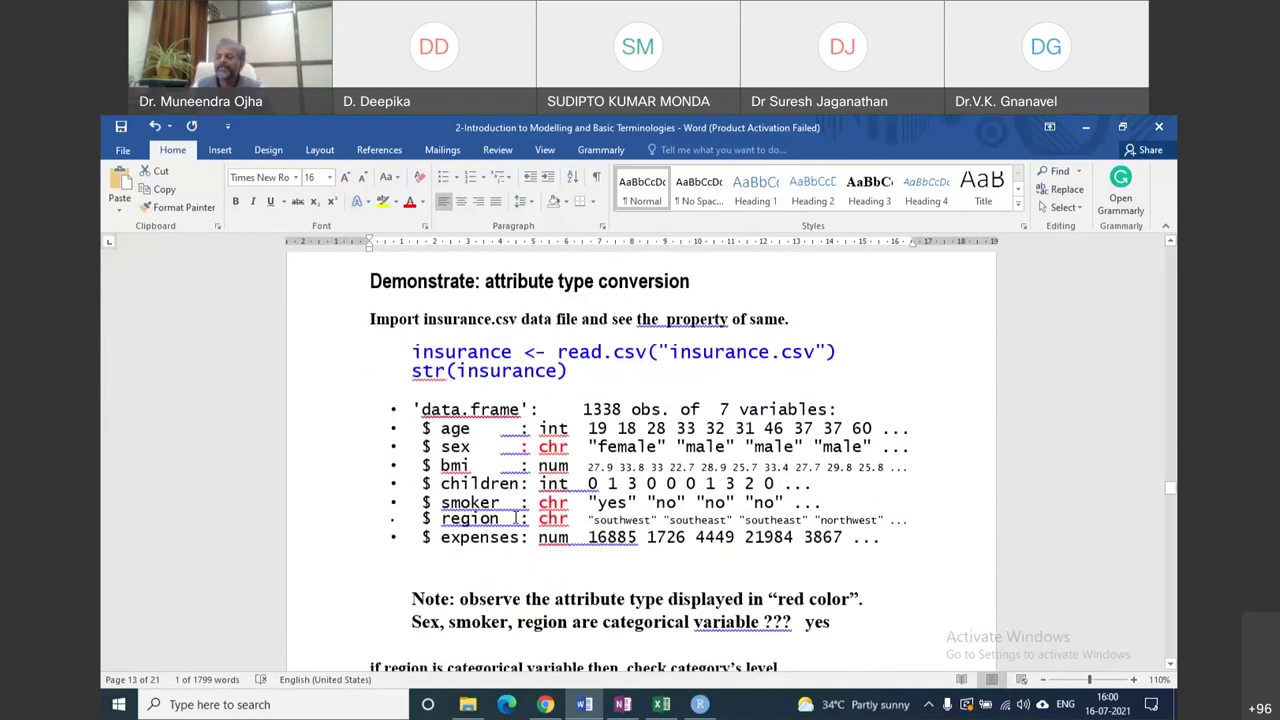
left_click_drag(837, 352, 614, 352)
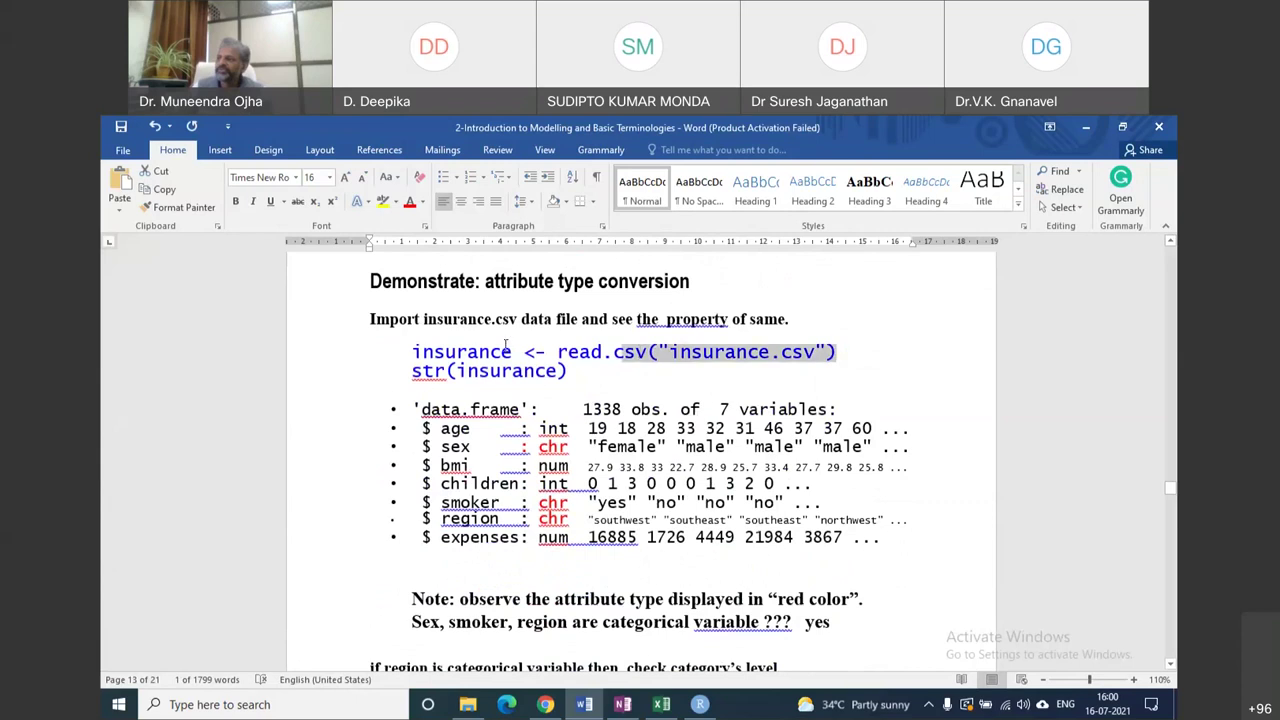
triple_click(505, 344)
key("ctrl+c")
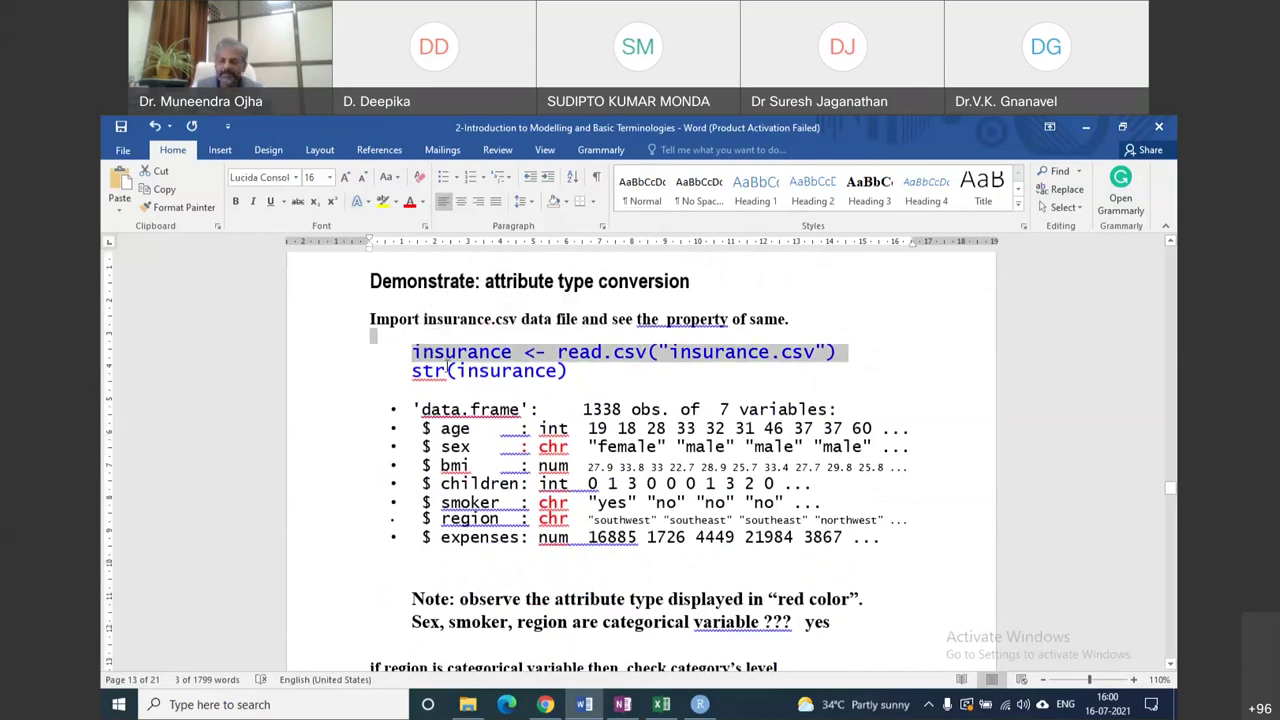
Switch to RStudio, clear the console and run insurance <- read.csv("insurance.csv").
key("alt+Tab")
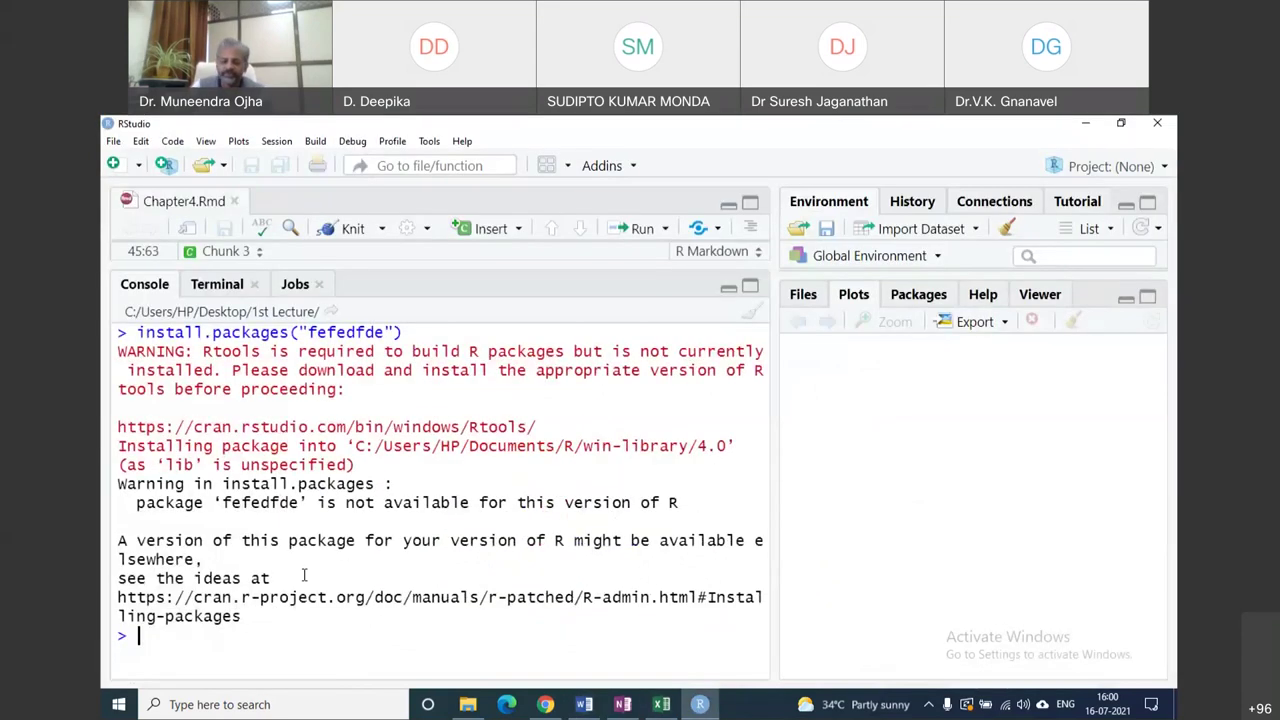
key("ctrl+l")
key("ctrl+v")
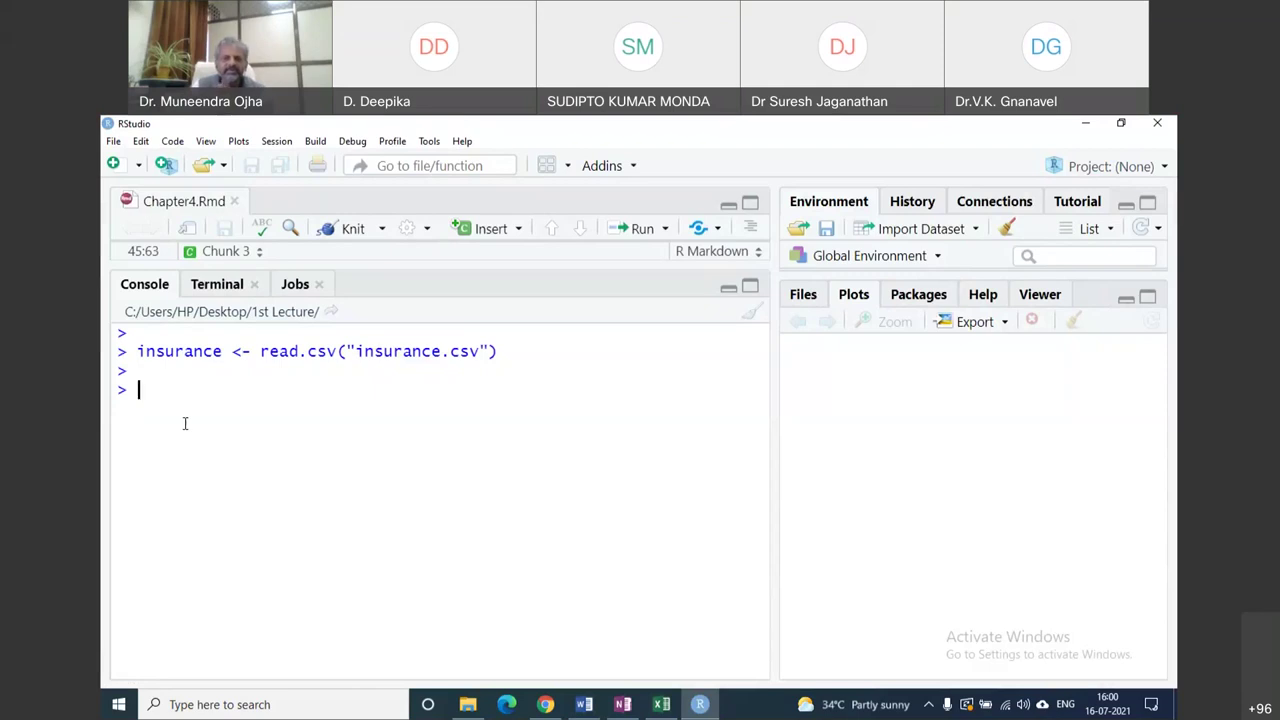
Display the structure of the imported data frame by running str(insurance).
type("str(")
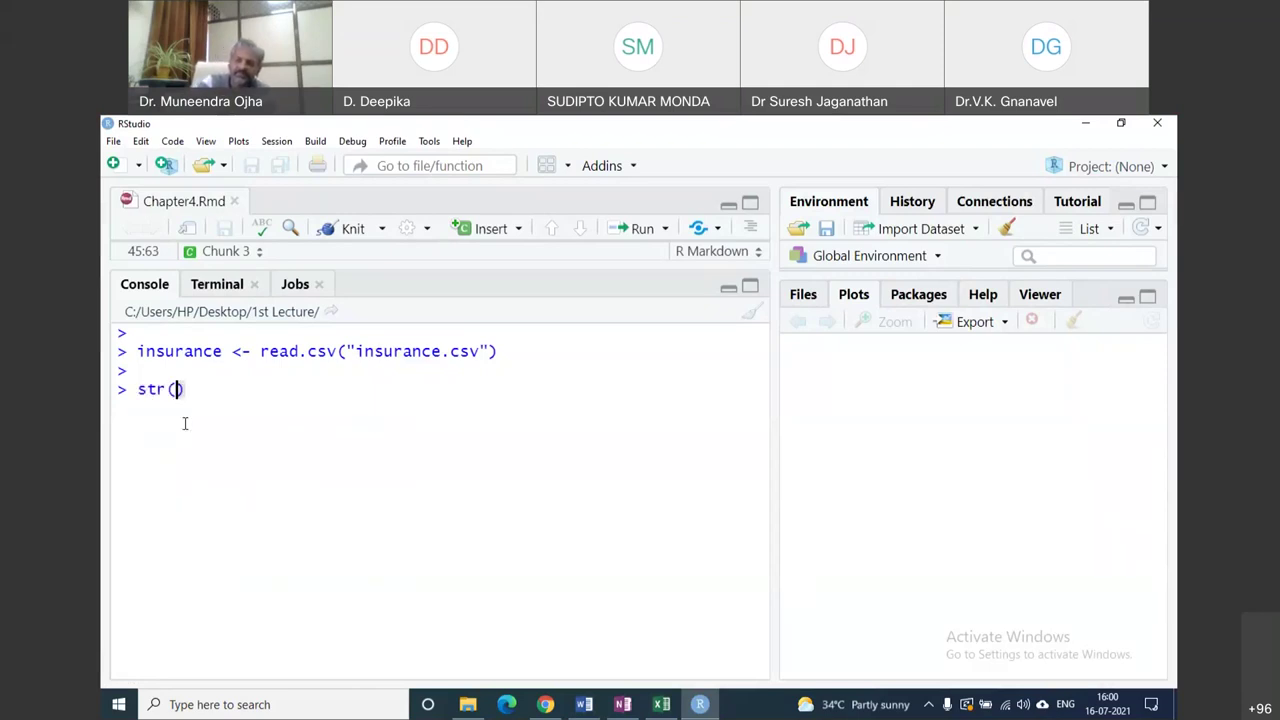
double_click(160, 351)
key("ctrl+c")
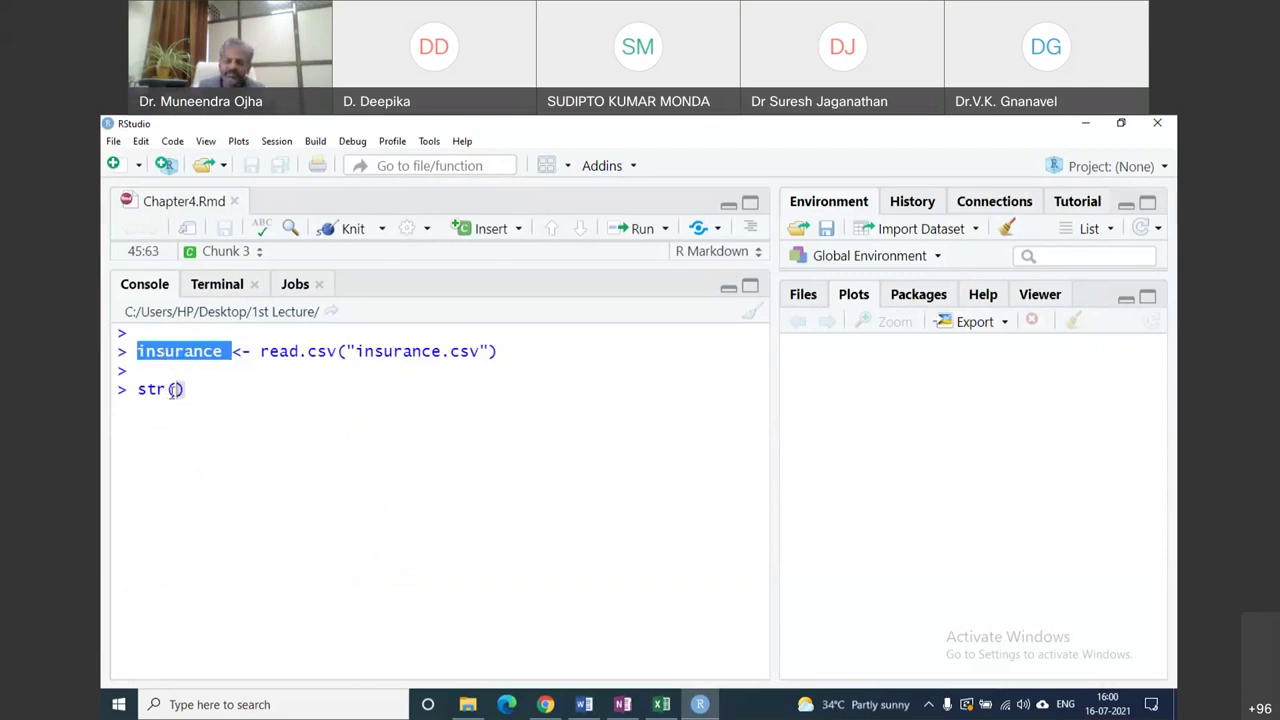
left_click(176, 390)
key("ctrl+v")
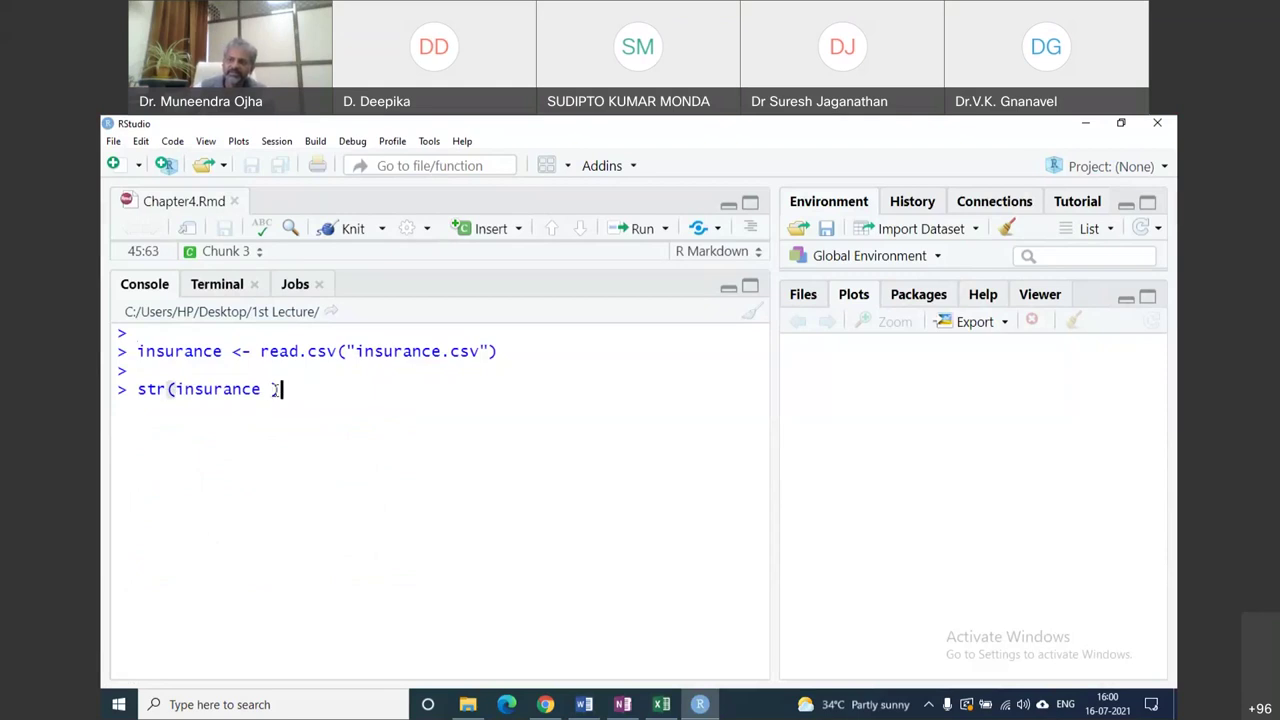
key("BackSpace")
left_click(278, 390)
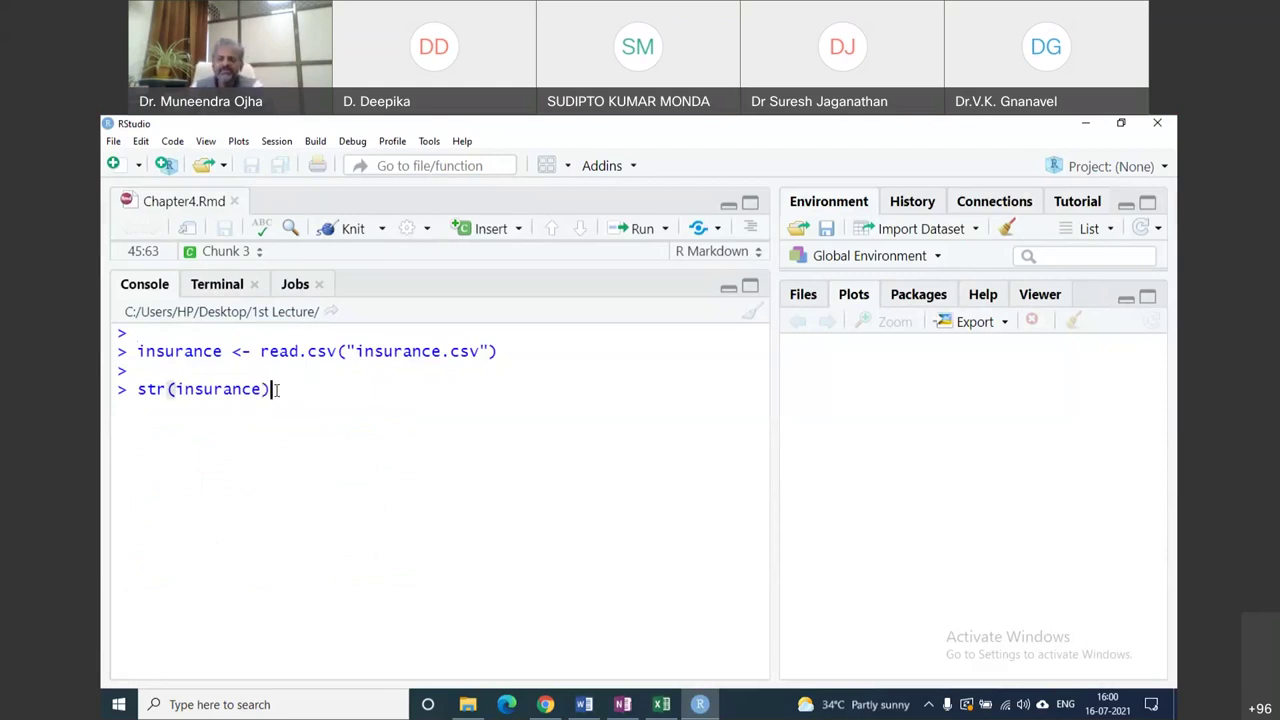
key("Return")
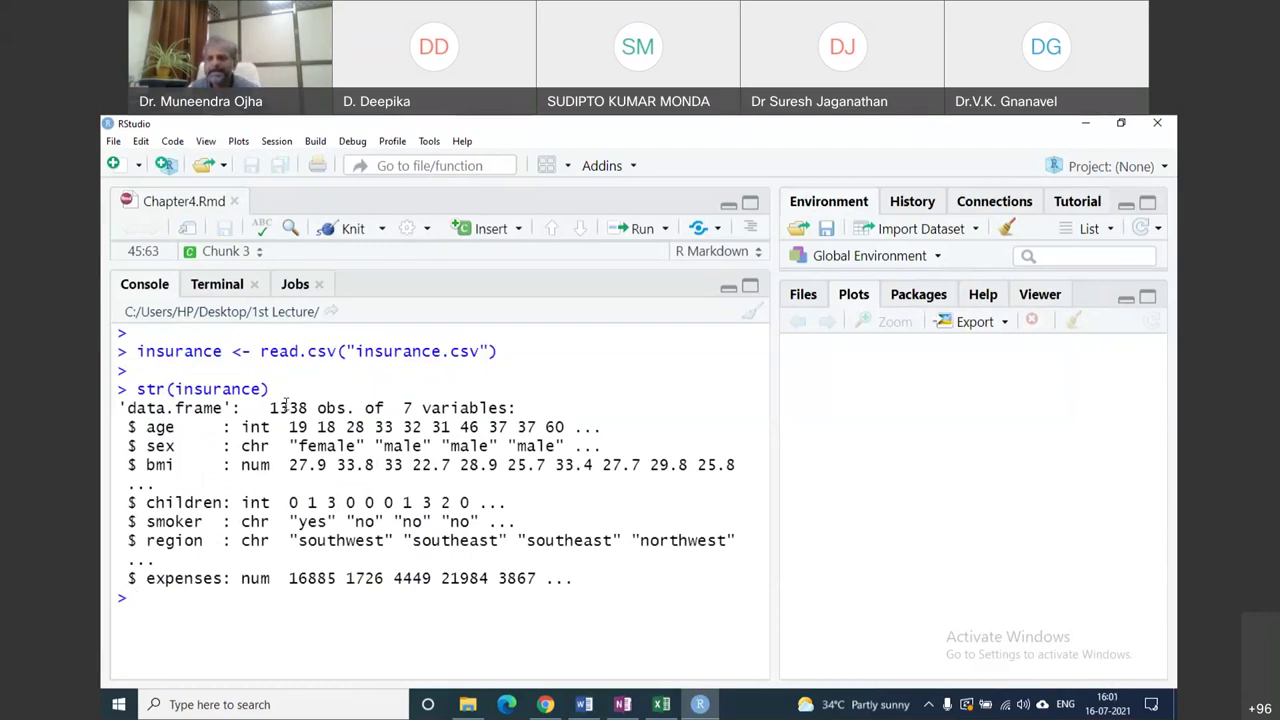
Highlight the data.frame label and the number of observations in the str output.
left_click_drag(224, 408, 127, 408)
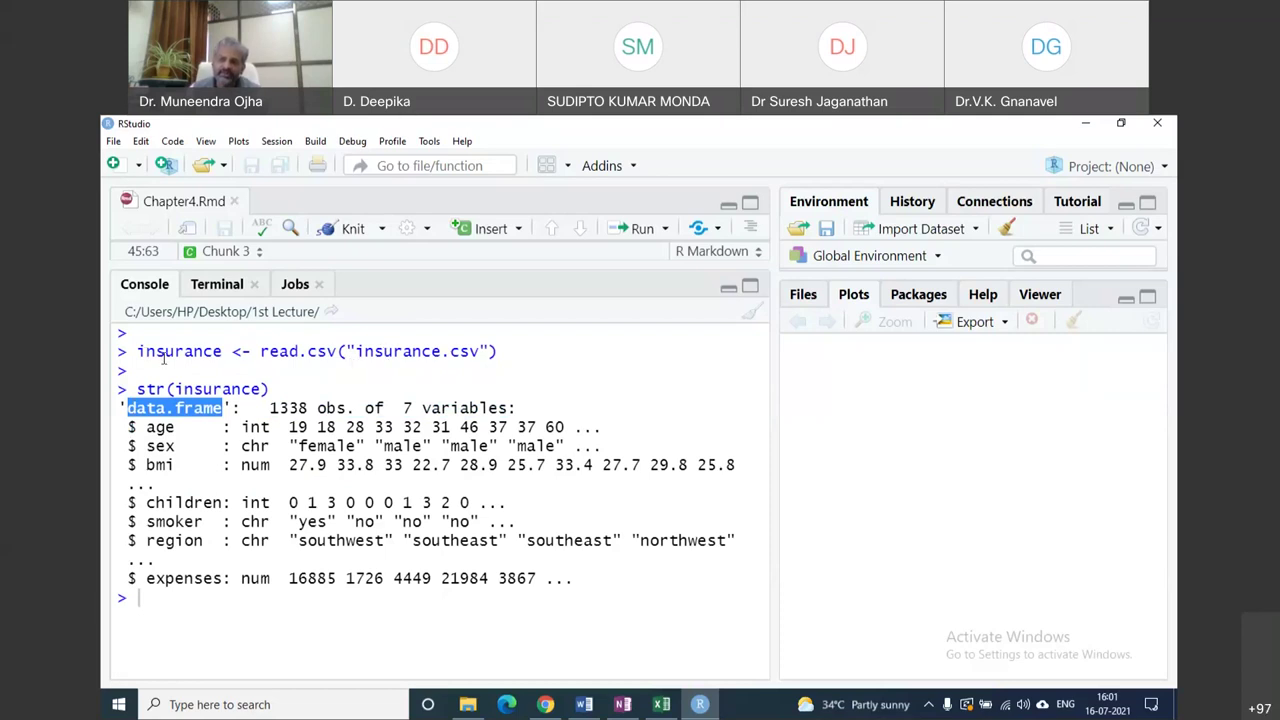
left_click(186, 418)
left_click_drag(225, 408, 130, 420)
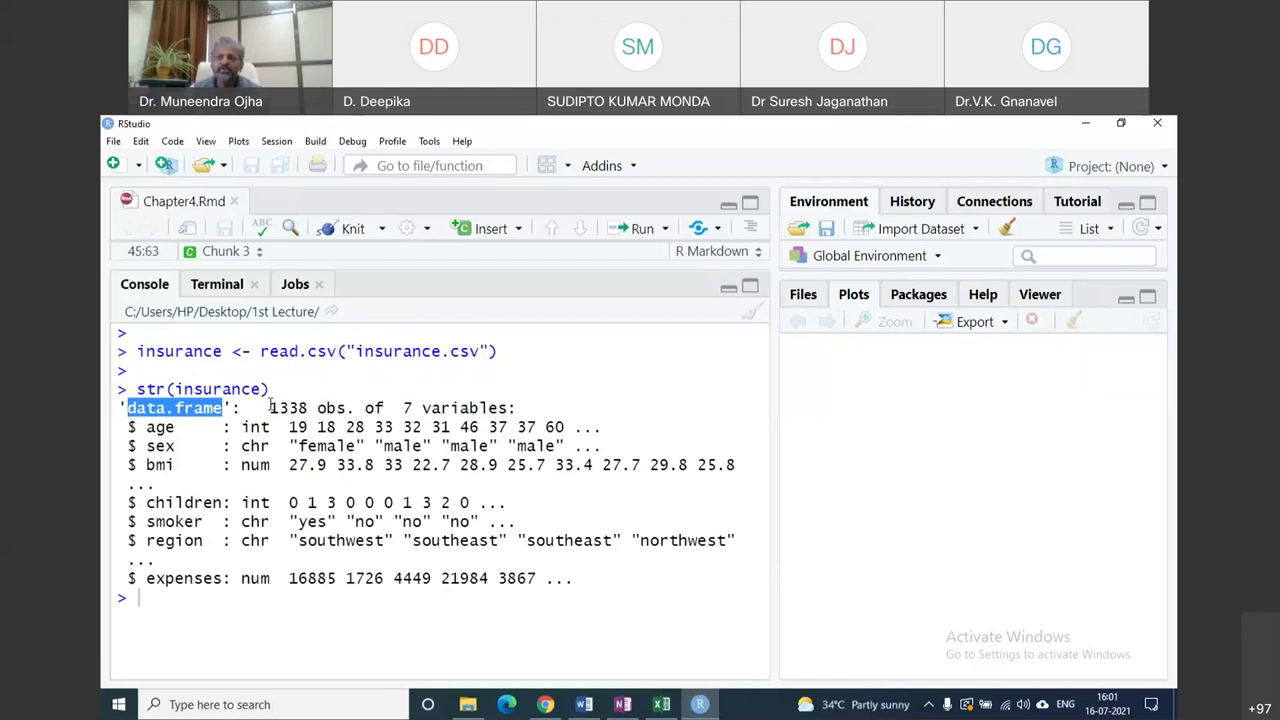
left_click_drag(270, 407, 349, 407)
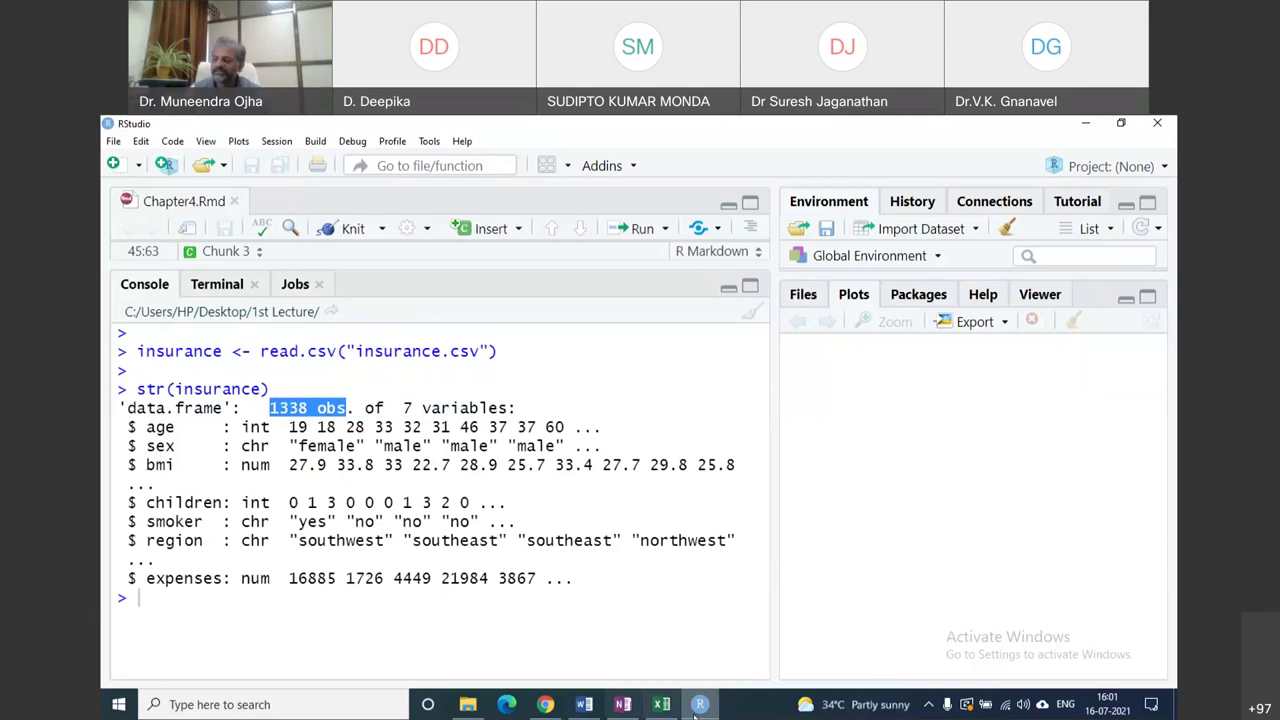
Switch to the insurance sheet in Excel and examine its rows from the header row to the last data row.
left_click(661, 705)
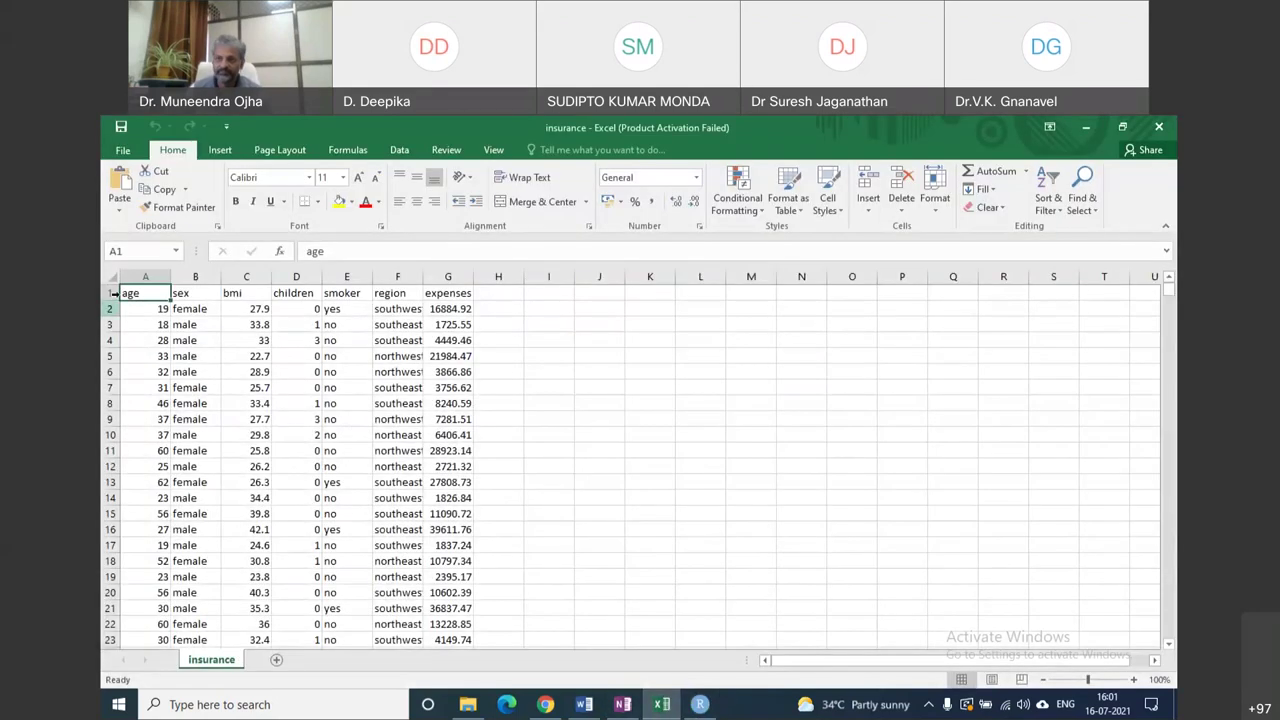
left_click(112, 293)
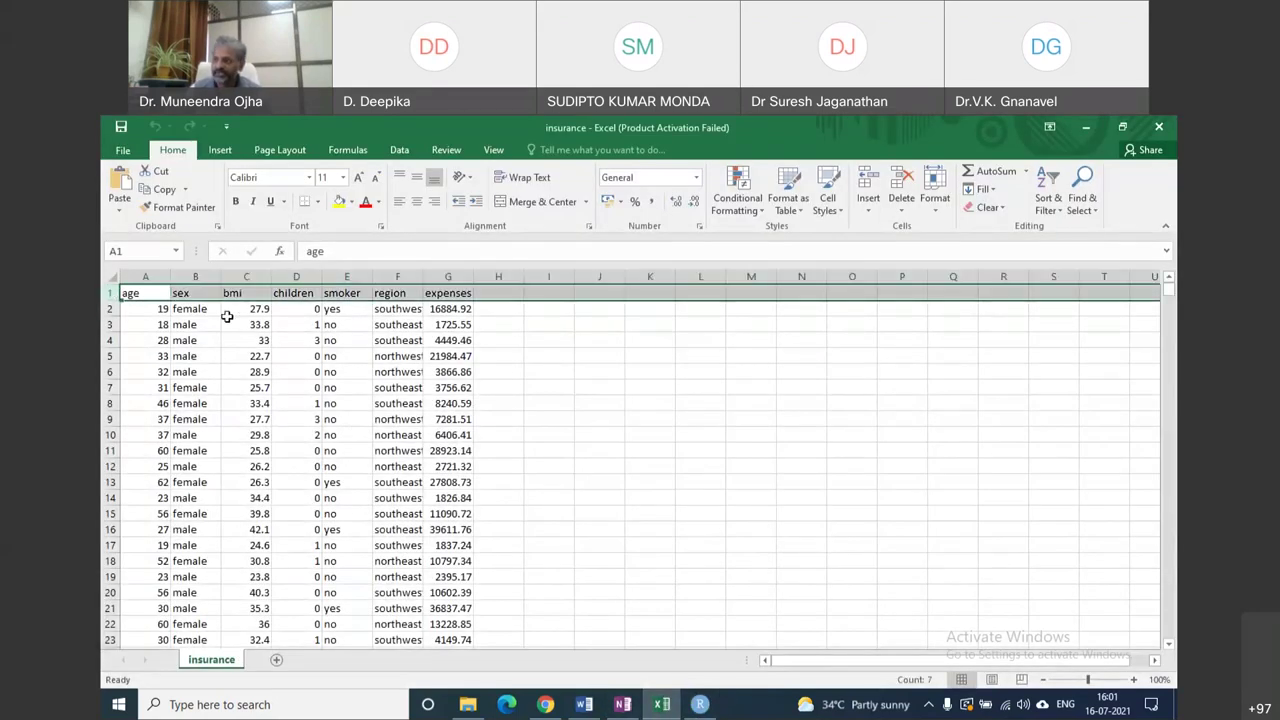
scroll(217, 372, "down", 20)
scroll(217, 372, "down", 6)
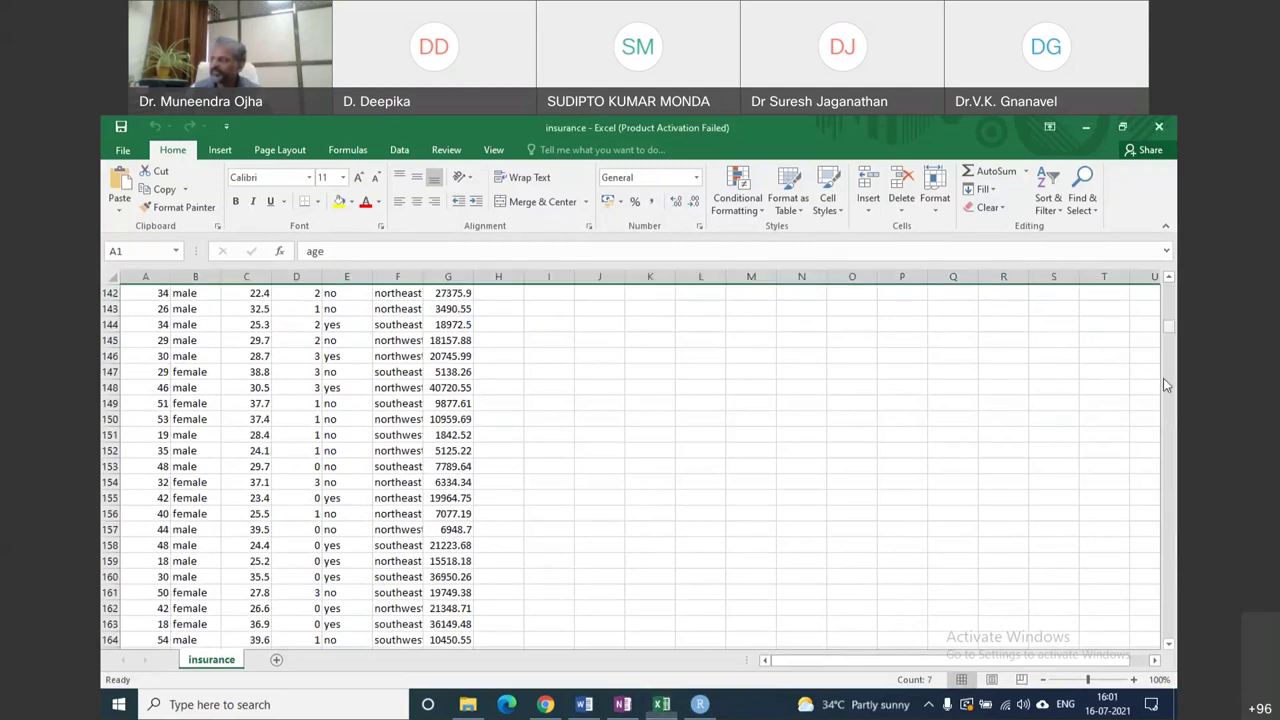
left_click_drag(1172, 332, 1163, 658)
scroll(437, 472, "down", 6)
scroll(437, 472, "up", 2)
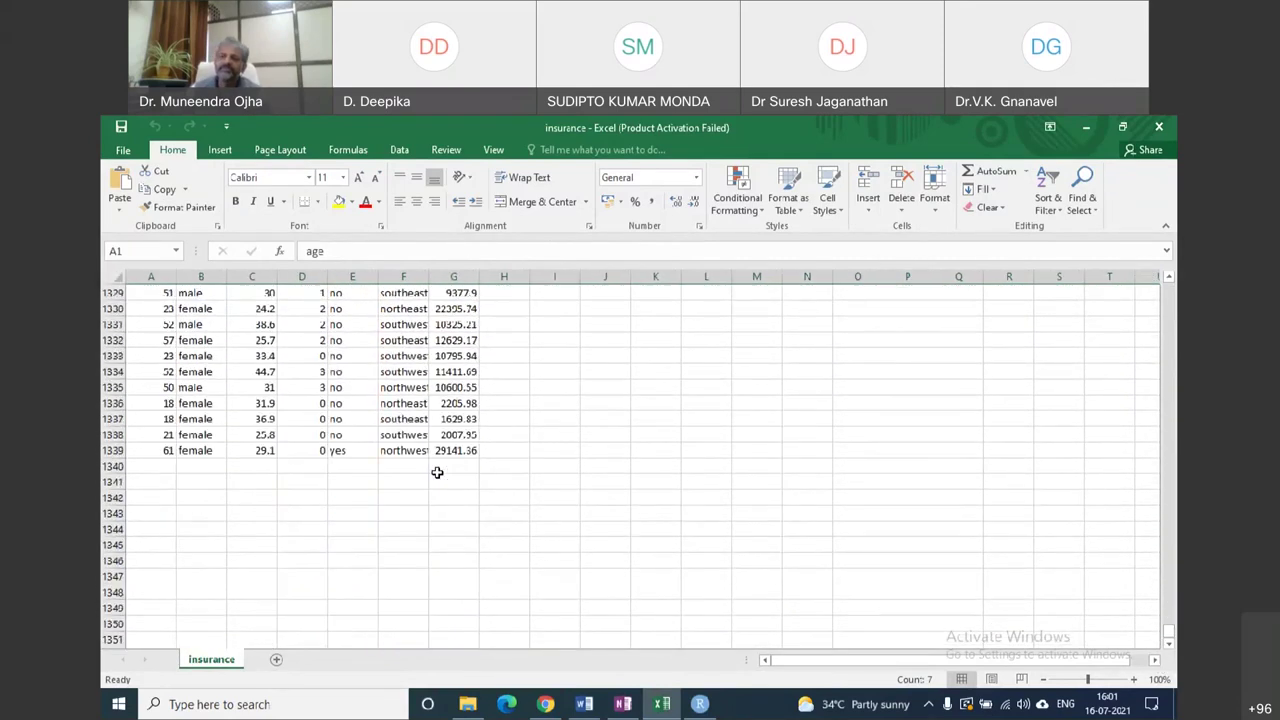
left_click(116, 450)
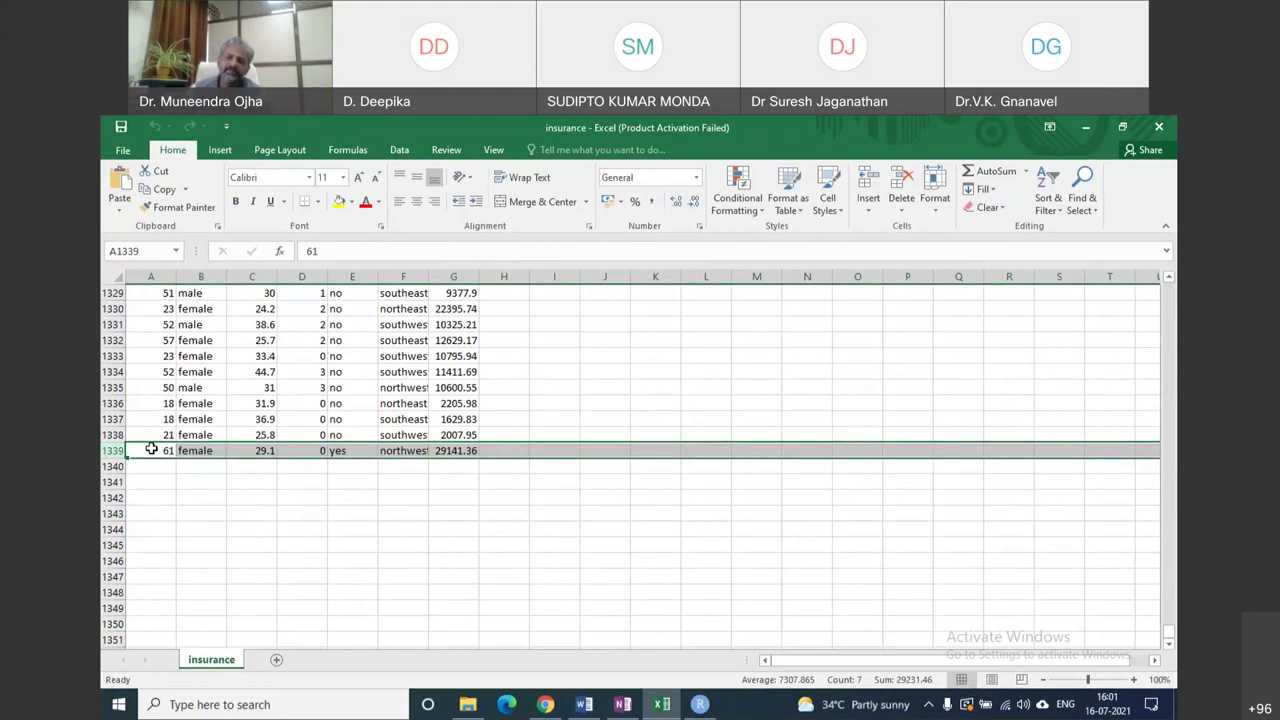
Highlight the number of variables in RStudio's str output and check it against the columns of the insurance sheet in Excel.
left_click(700, 705)
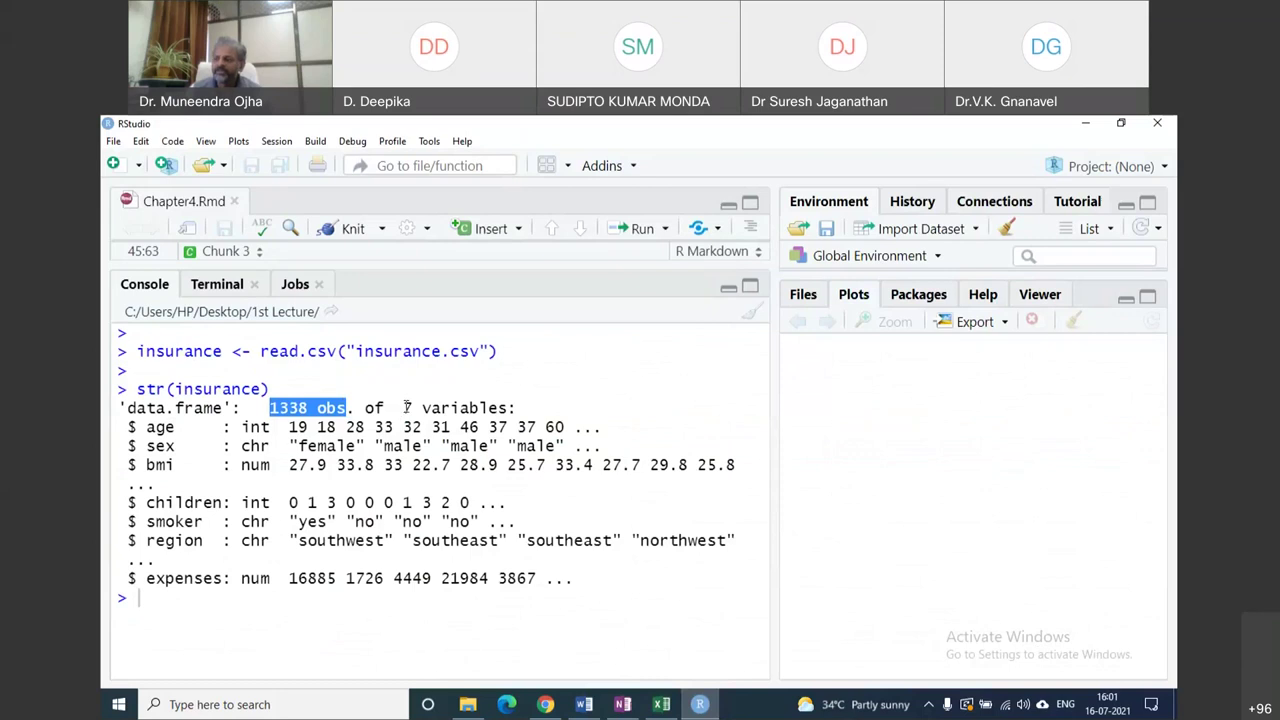
left_click_drag(403, 407, 442, 407)
left_click(661, 704)
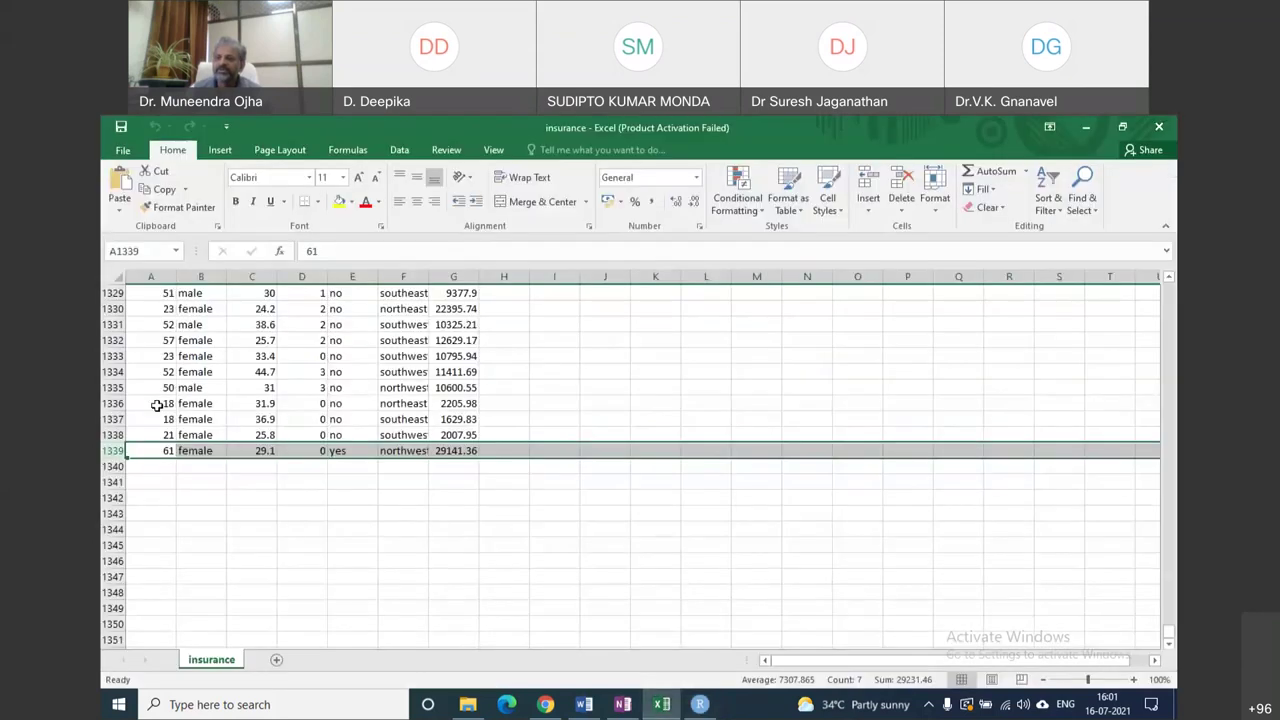
left_click(160, 404)
left_click(200, 404)
left_click(255, 419)
left_click(305, 419)
left_click(352, 419)
key("Right")
key("Right")
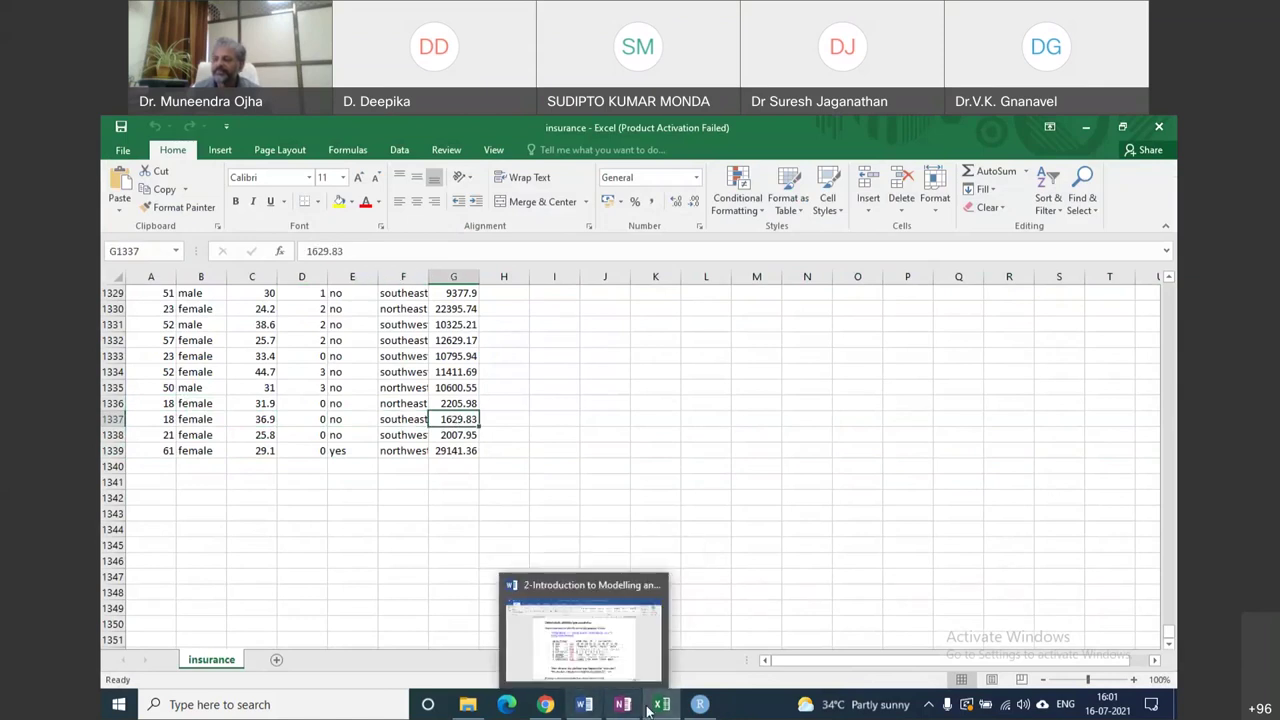
Return to RStudio and highlight the data types of the age and sex attributes in the structure output.
left_click(699, 704)
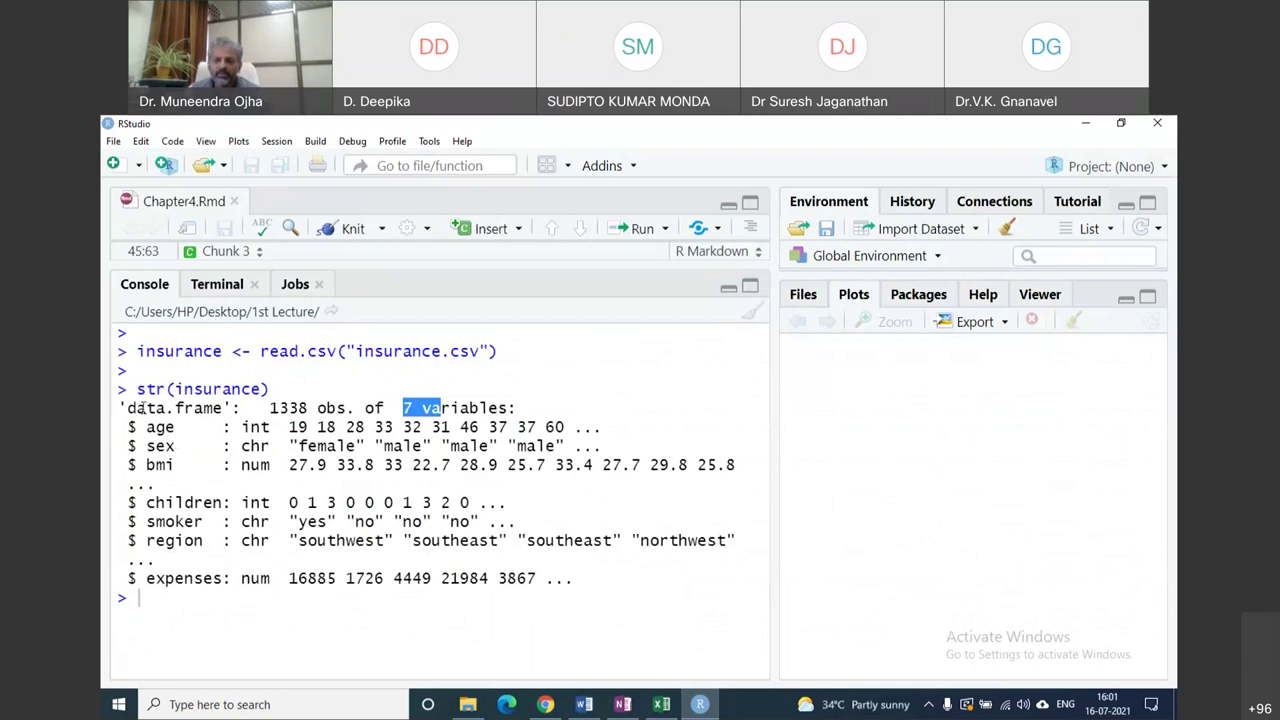
left_click_drag(145, 427, 271, 427)
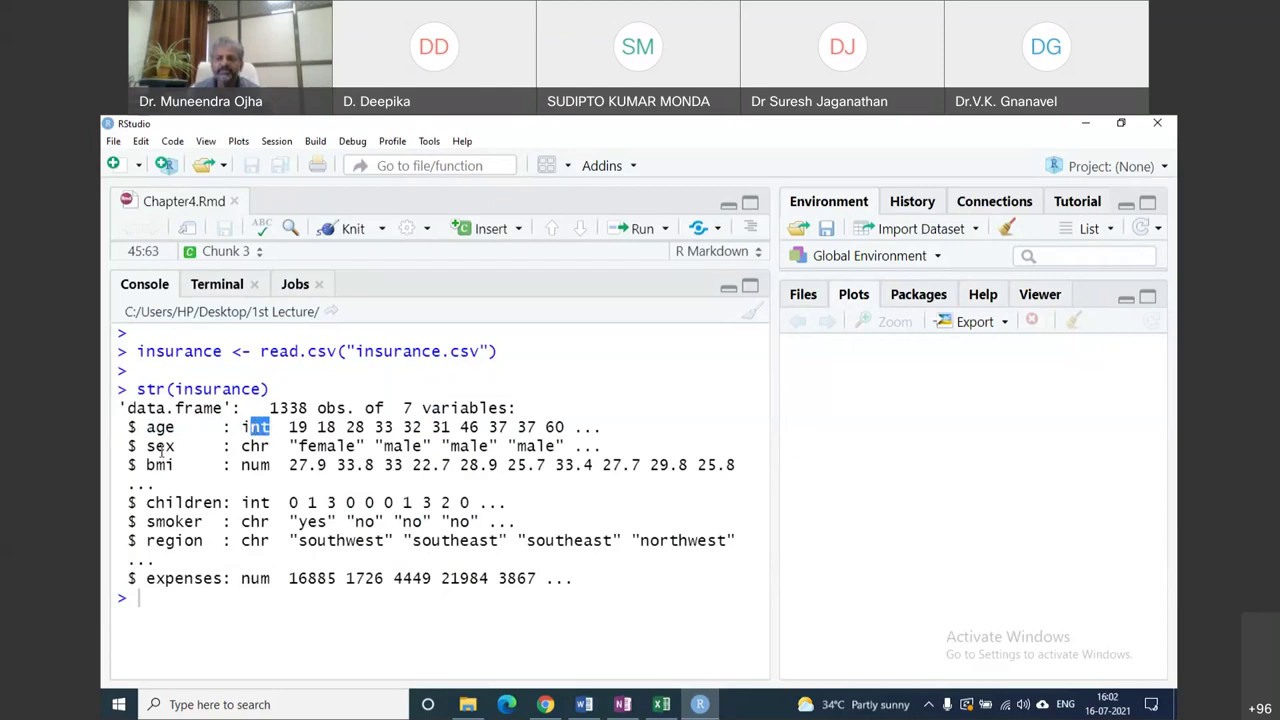
left_click_drag(146, 446, 289, 446)
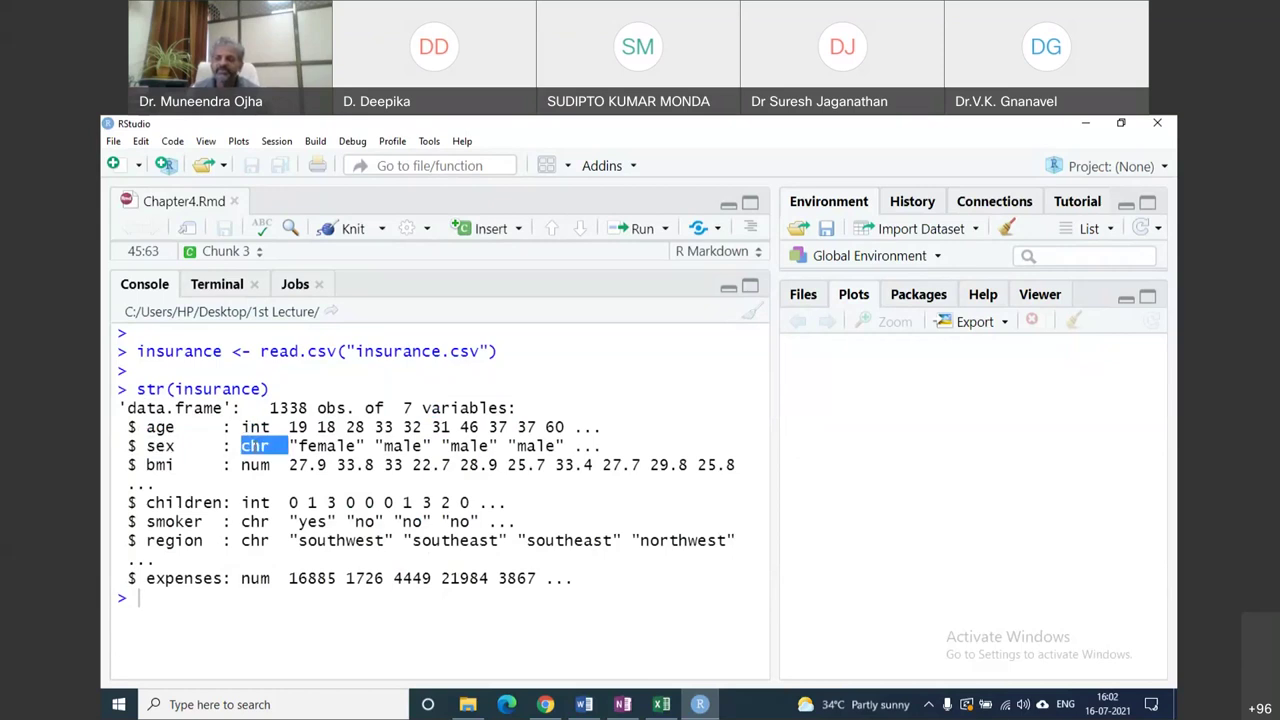
Switch to Excel and compare the age, sex, bmi and expenses values in the first data row of the insurance sheet.
left_click(661, 704)
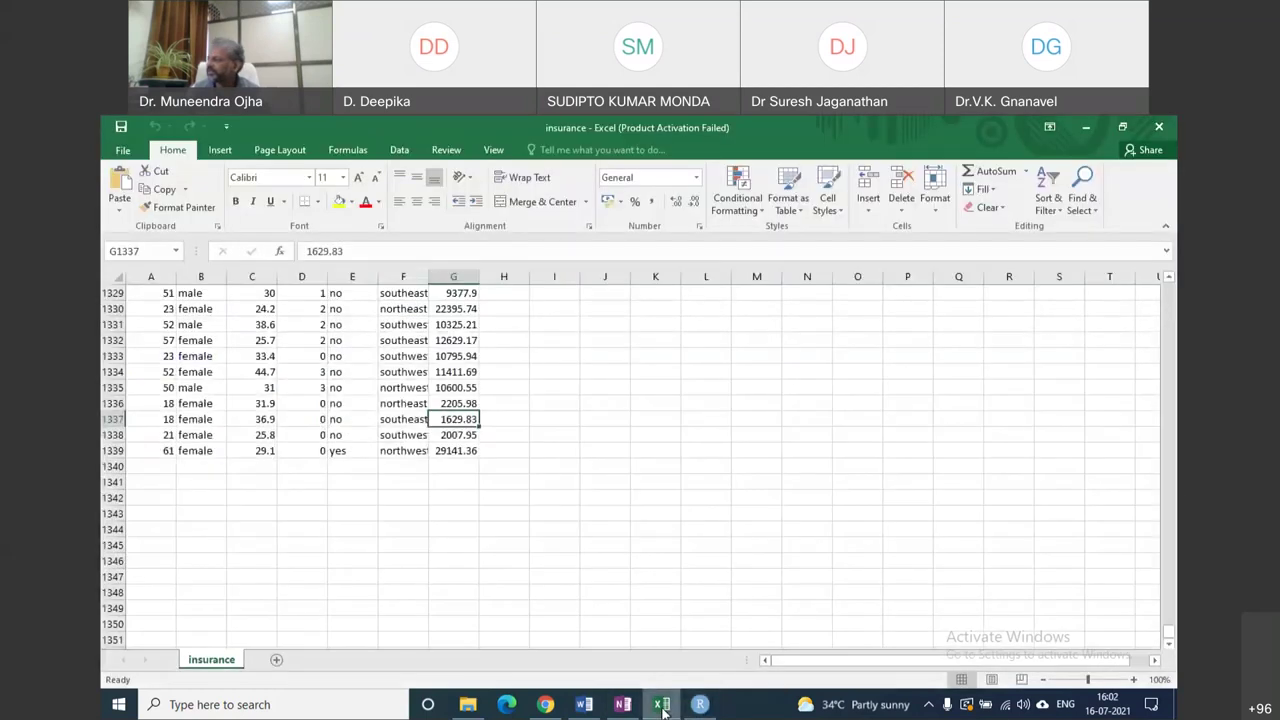
left_click_drag(1172, 632, 1170, 285)
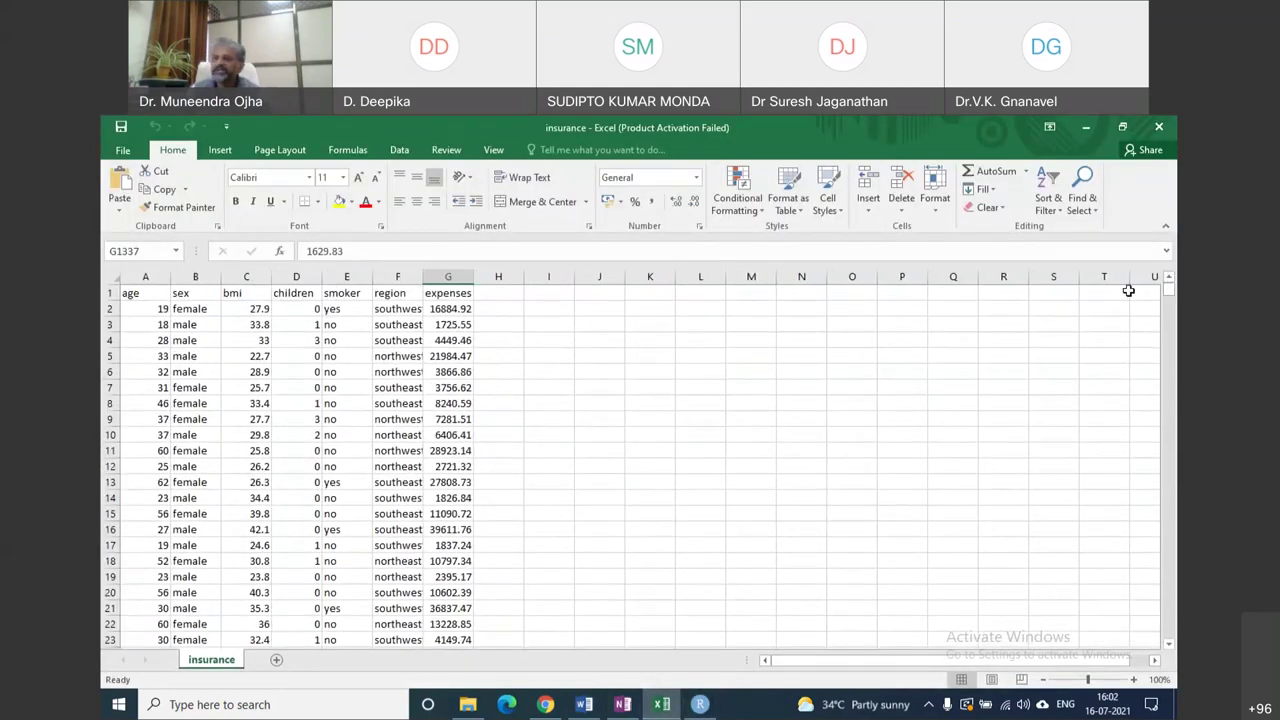
left_click(178, 311)
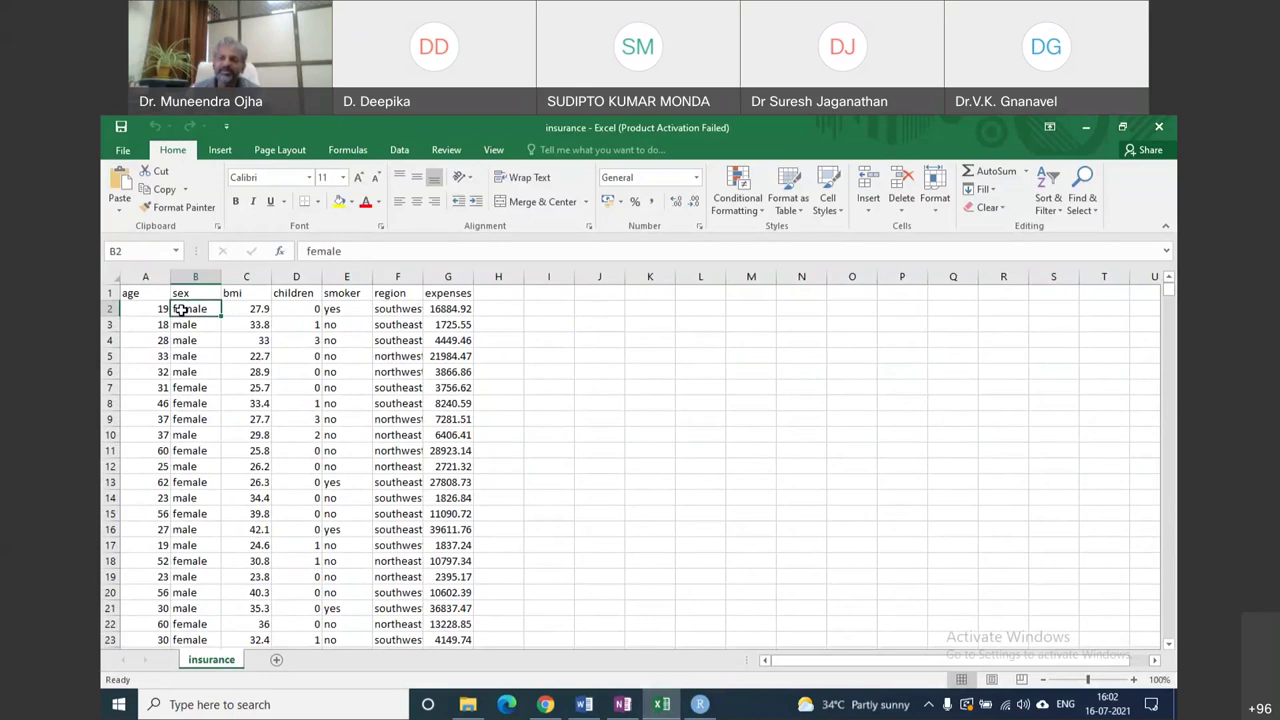
left_click(158, 311)
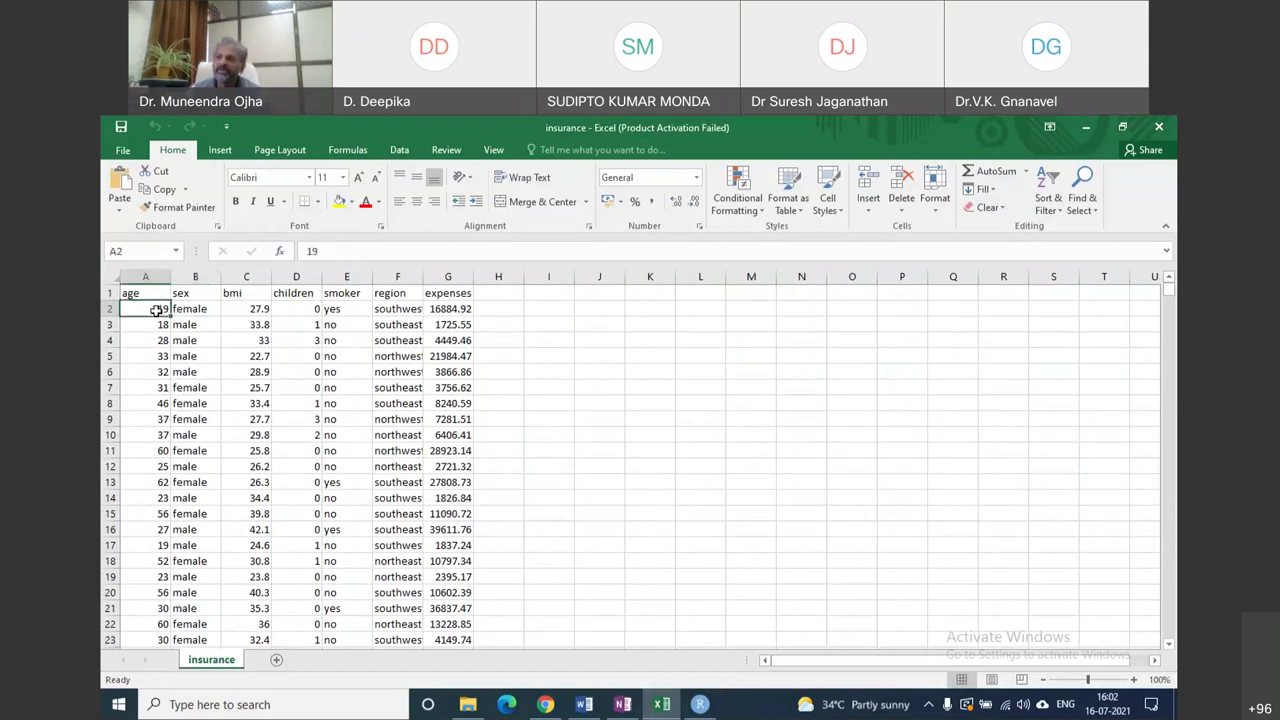
left_click(469, 310)
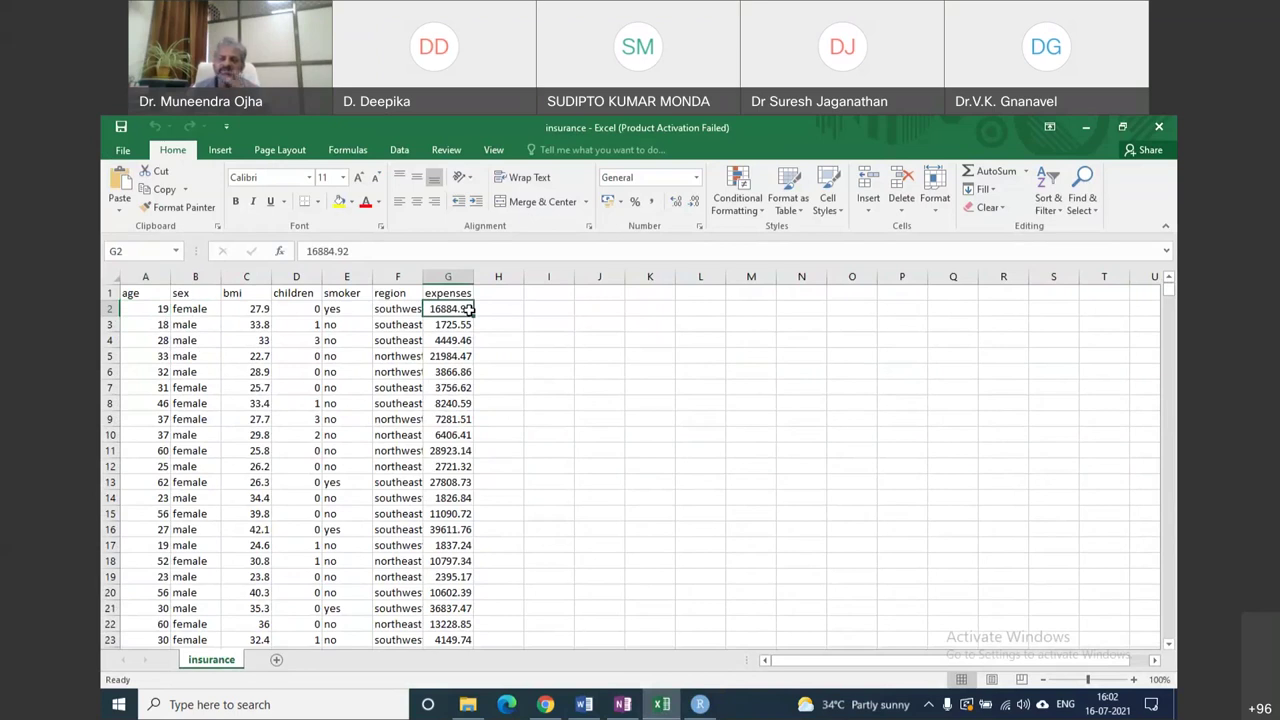
left_click(141, 313)
left_click(189, 312)
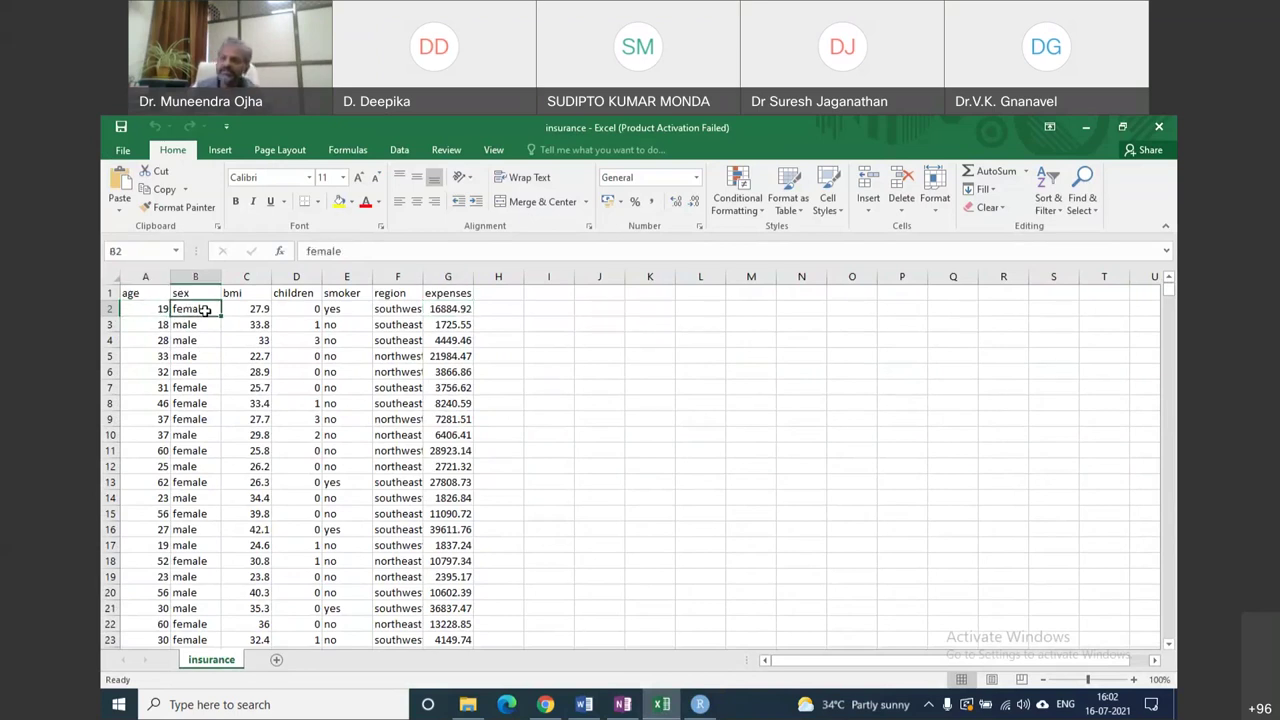
left_click(258, 310)
left_click(456, 309)
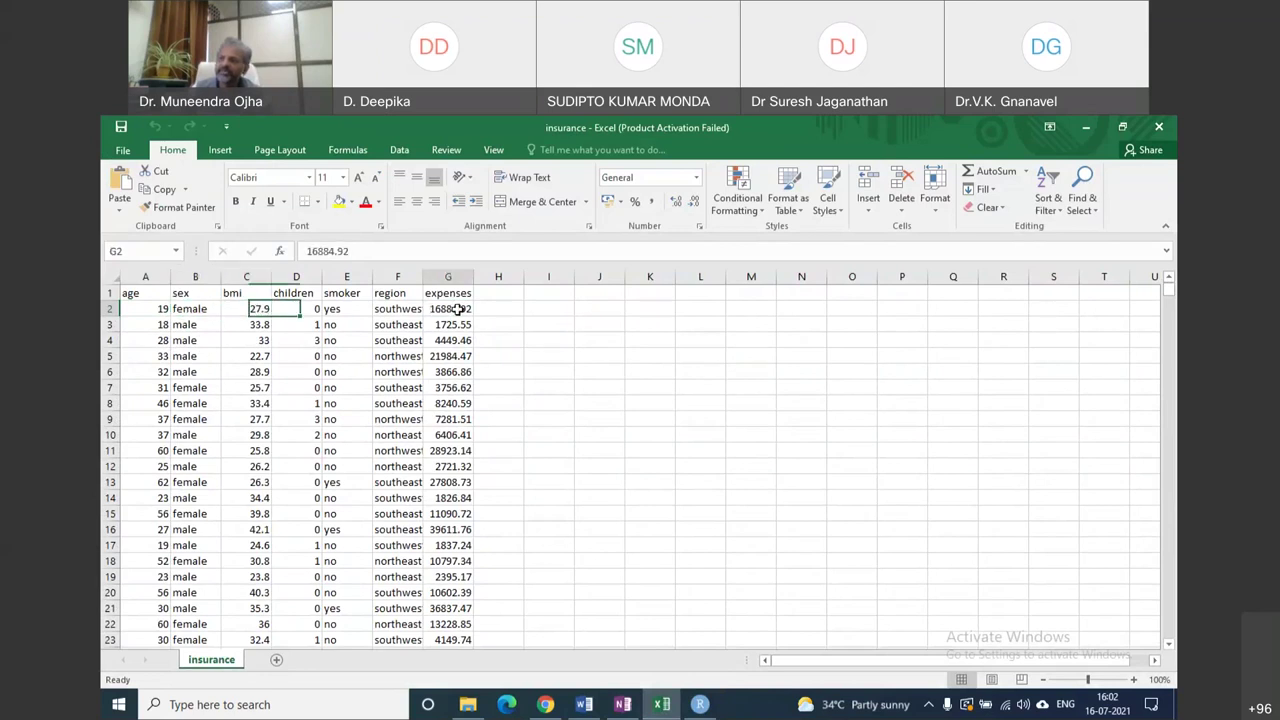
left_click(262, 312)
left_click(469, 310)
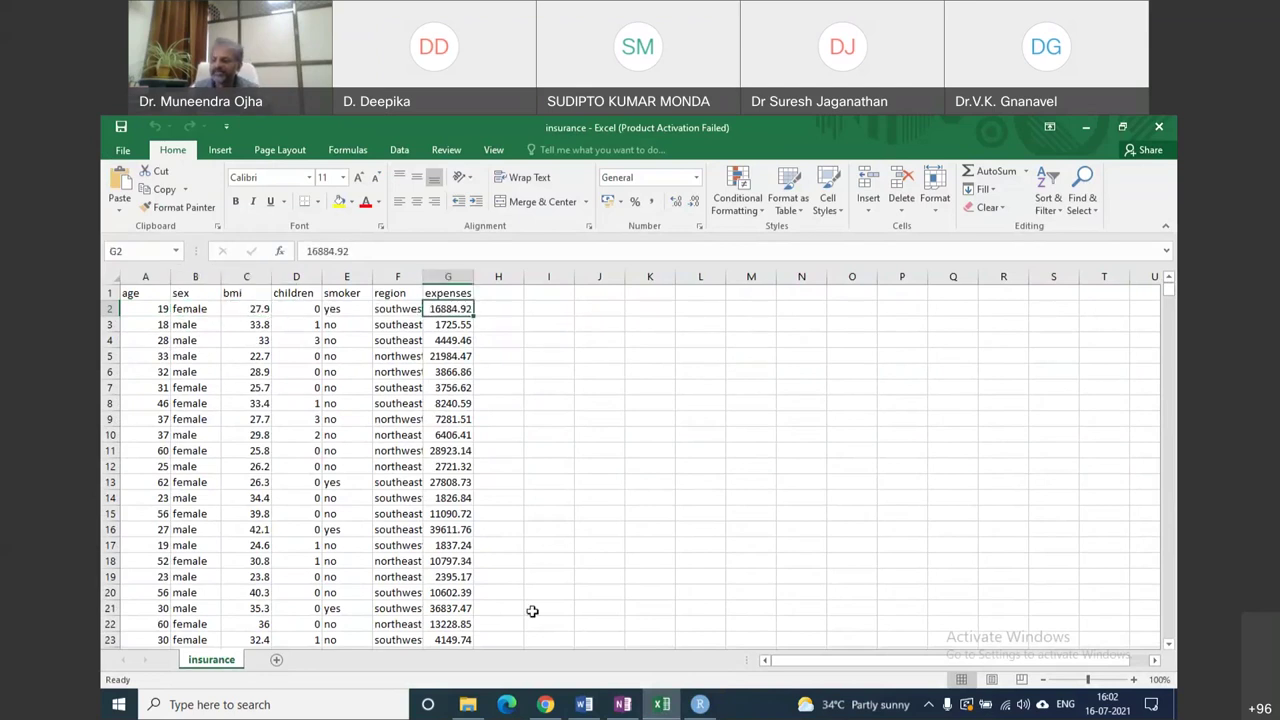
Switch back to RStudio and highlight the data types listed for bmi, age and sex.
left_click(711, 704)
left_click_drag(241, 465, 288, 465)
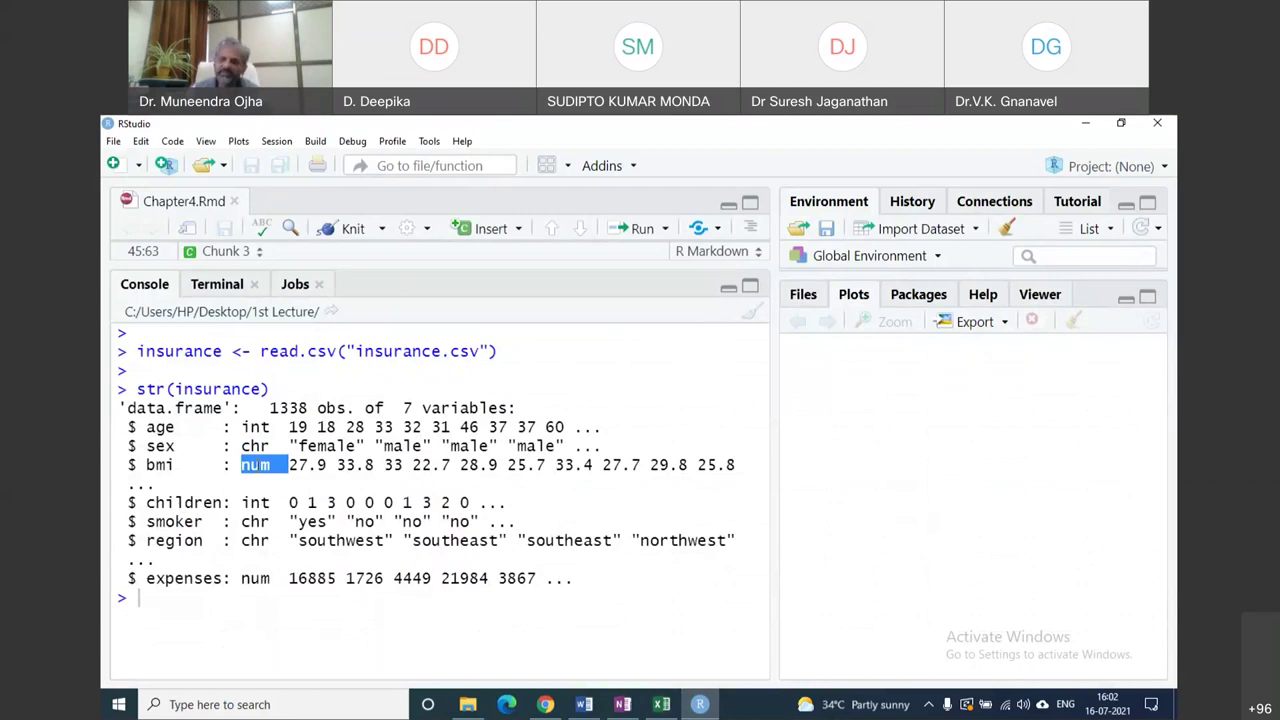
double_click(258, 427)
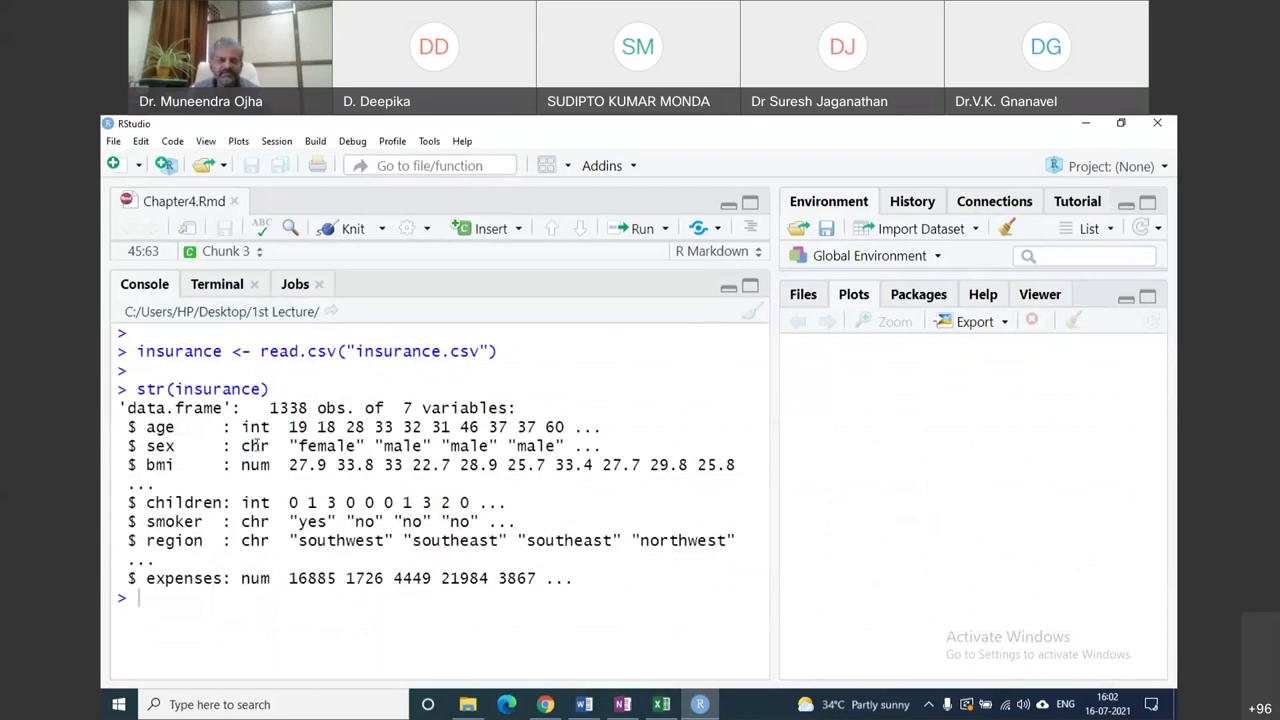
double_click(255, 446)
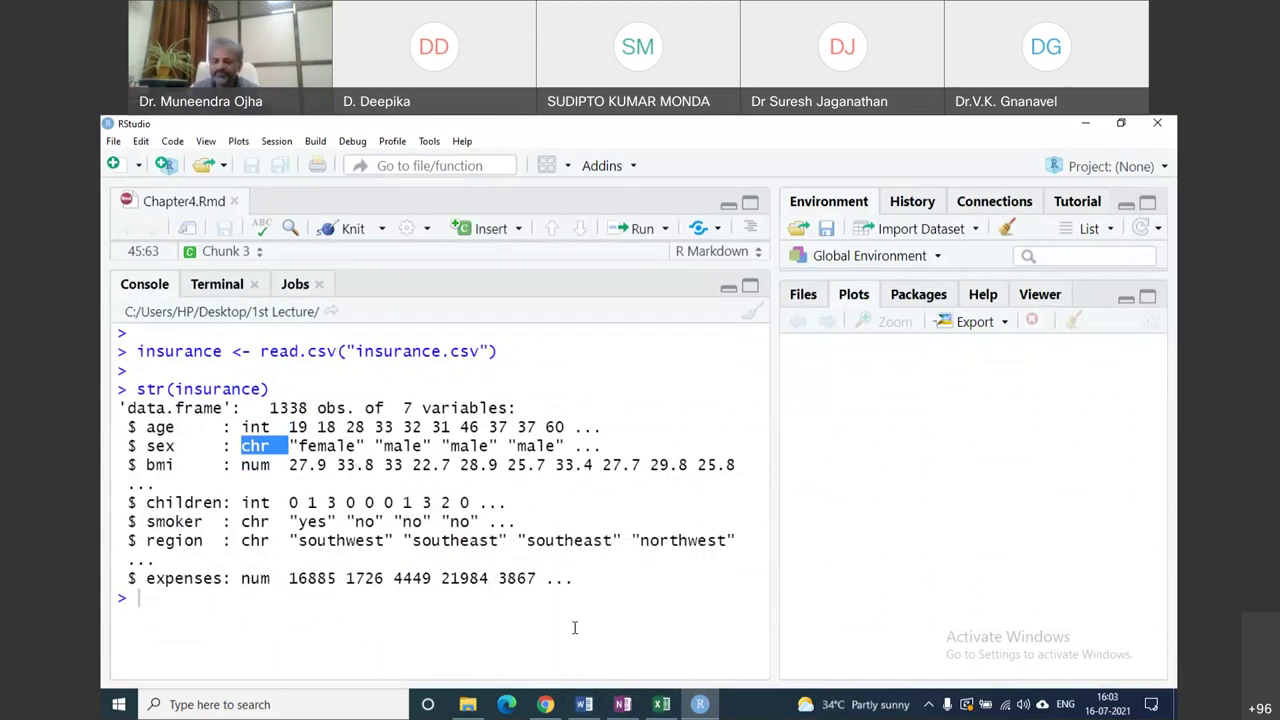
Switch to Excel and select the sex column and then the region column to examine their category values.
left_click(661, 704)
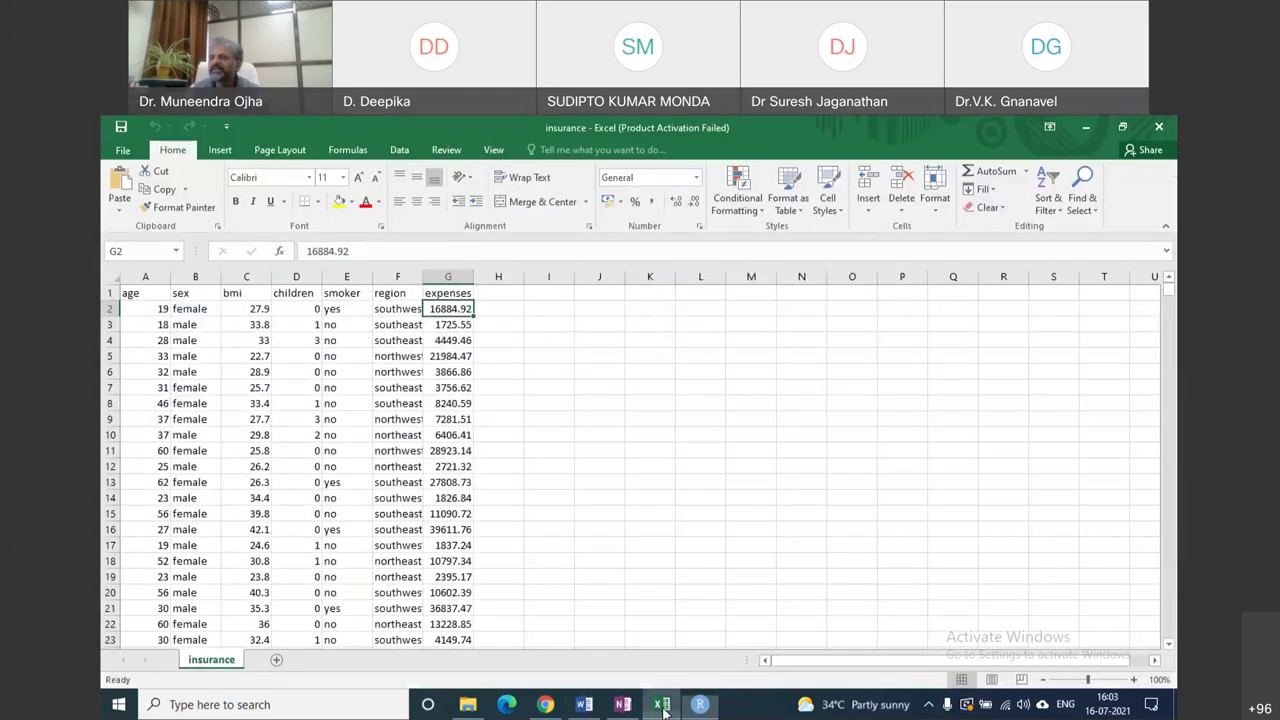
left_click(189, 278)
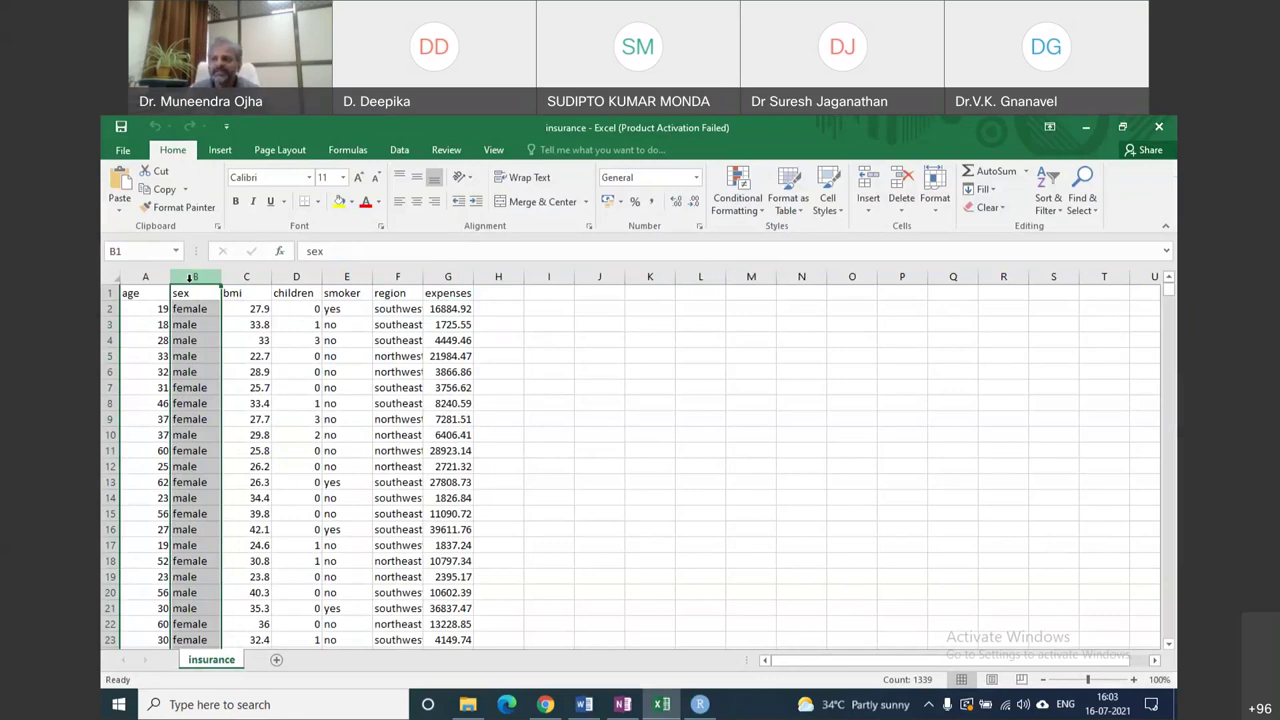
left_click(391, 277)
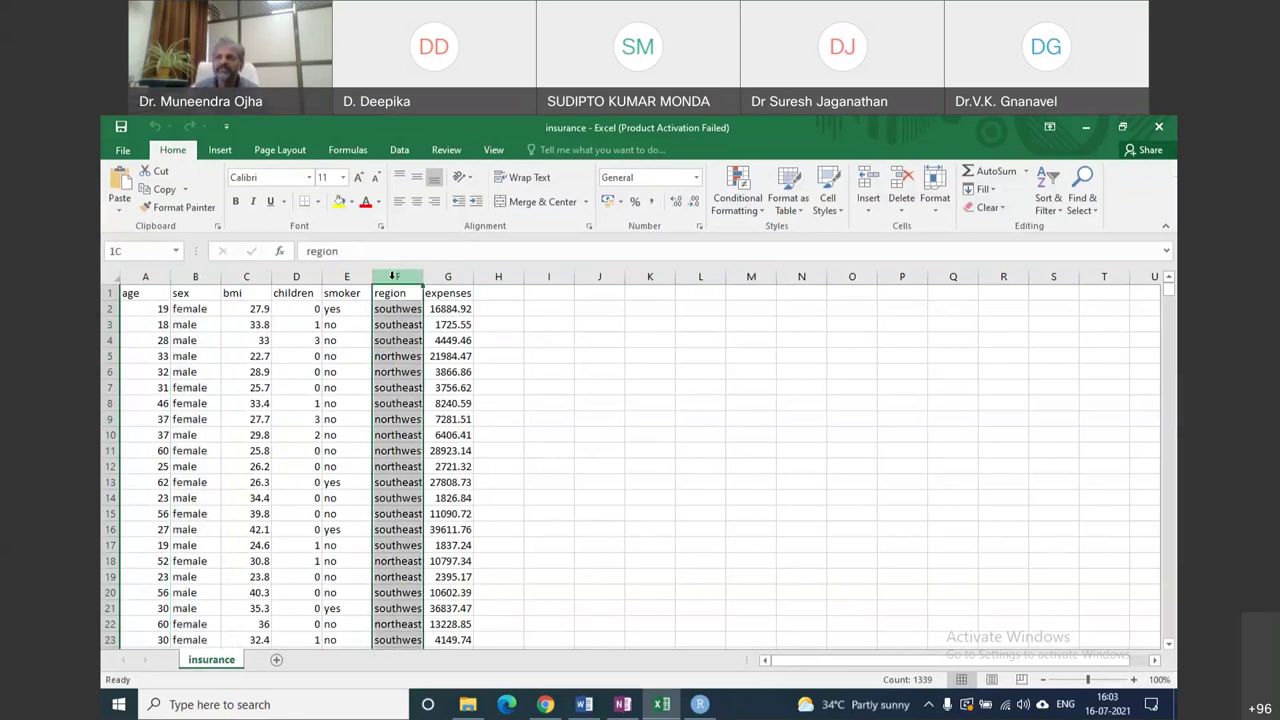
Examine the age and expenses values in the first data row and the category values of the sex column.
left_click(145, 311)
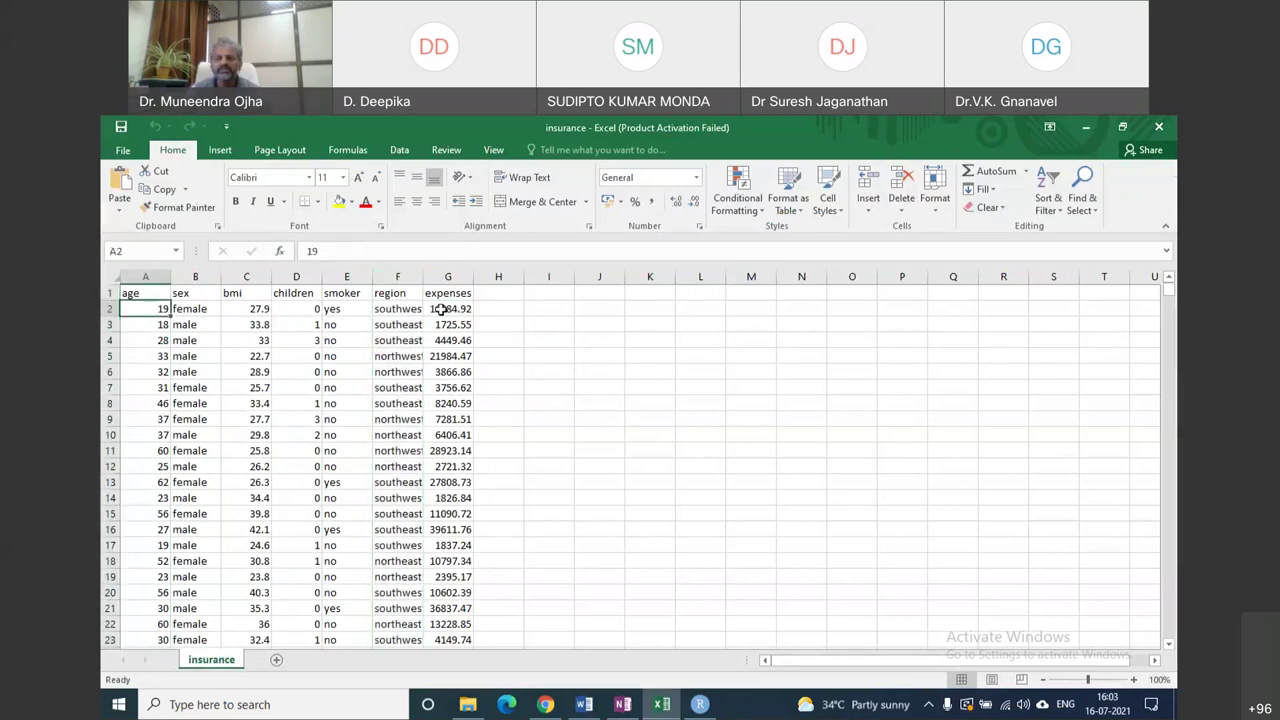
left_click(441, 310)
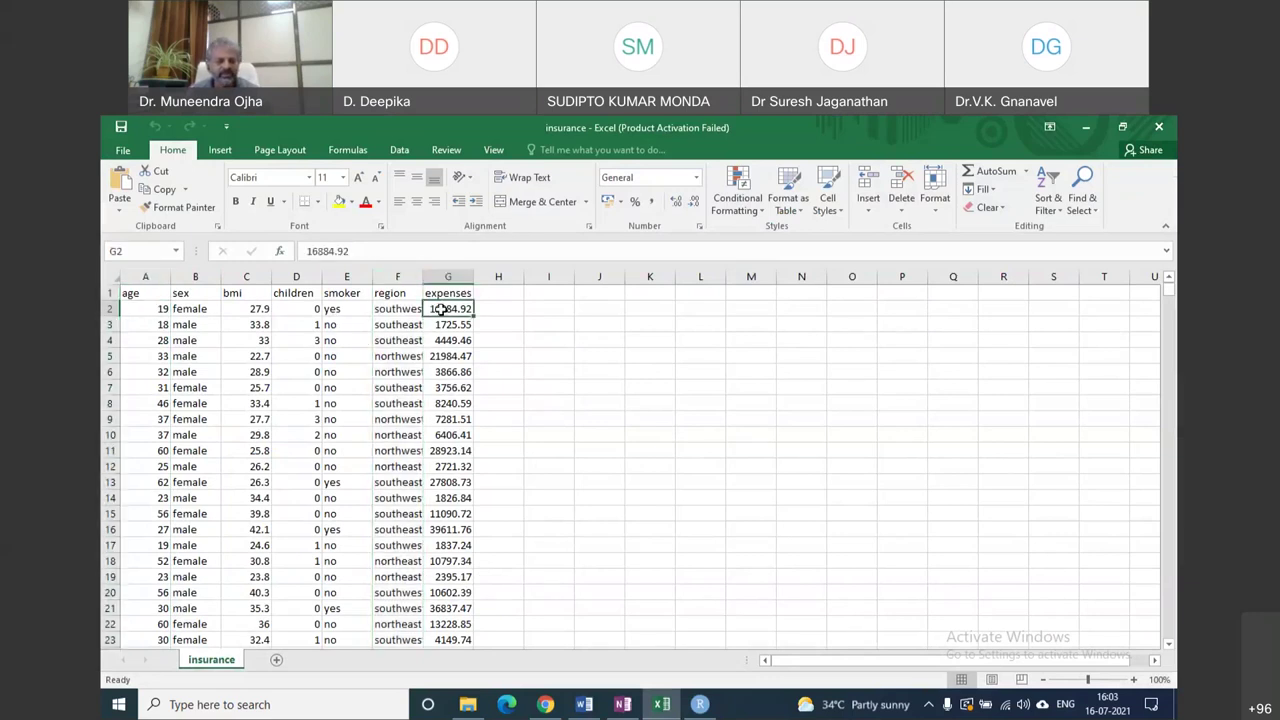
left_click(186, 278)
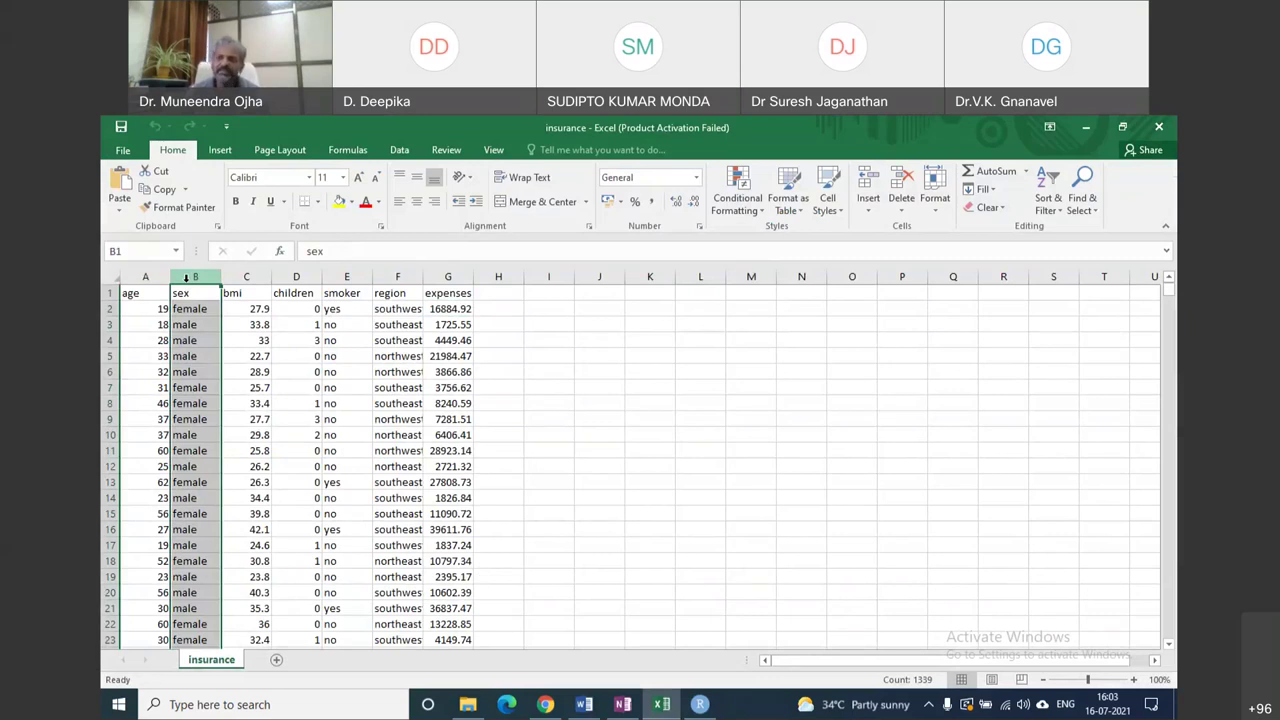
left_click(193, 311)
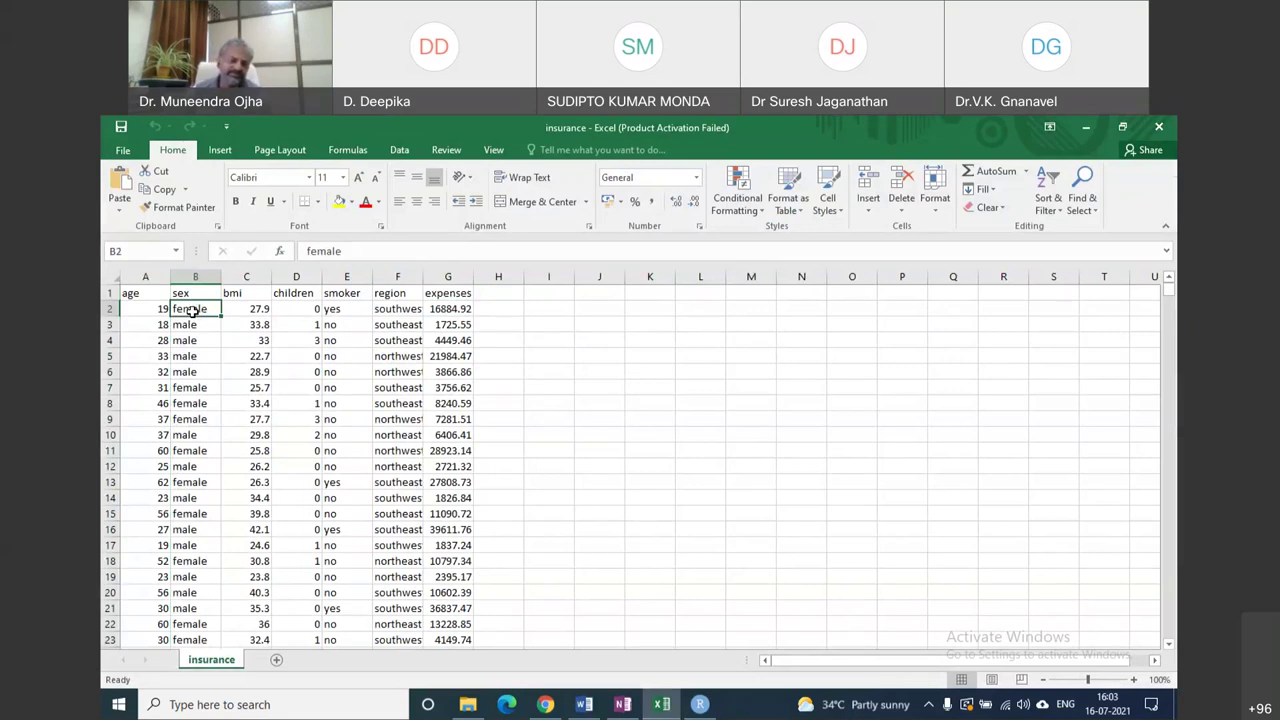
Check the insurance structure listing in the Word notes, and return to Excel to inspect the first smoker values.
left_click(585, 705)
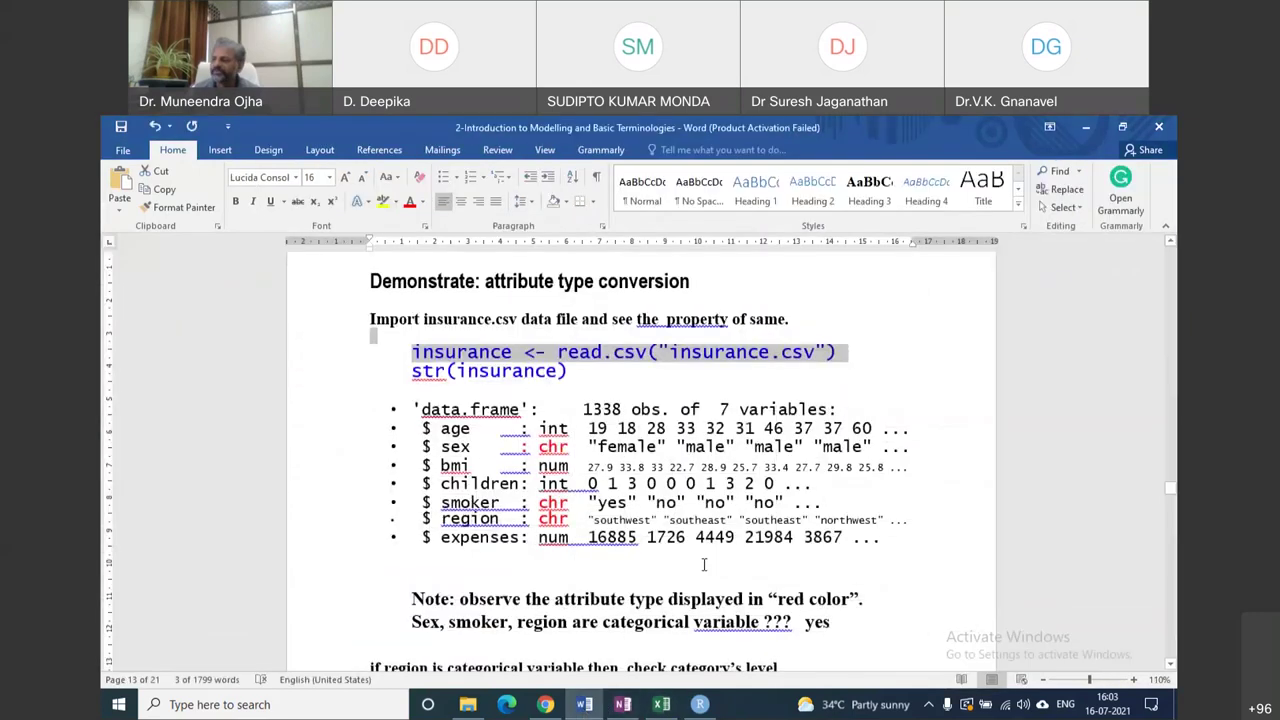
left_click(910, 324)
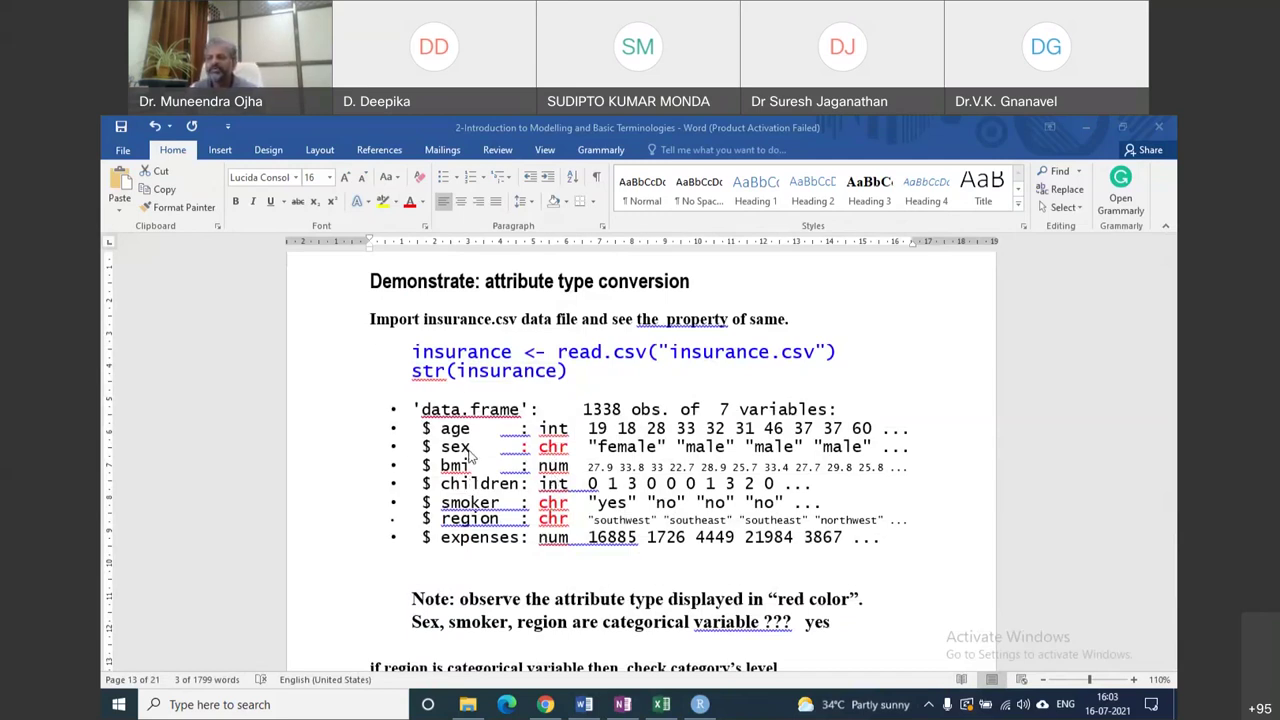
left_click(661, 704)
left_click(340, 294)
left_click(343, 309)
left_click(345, 324)
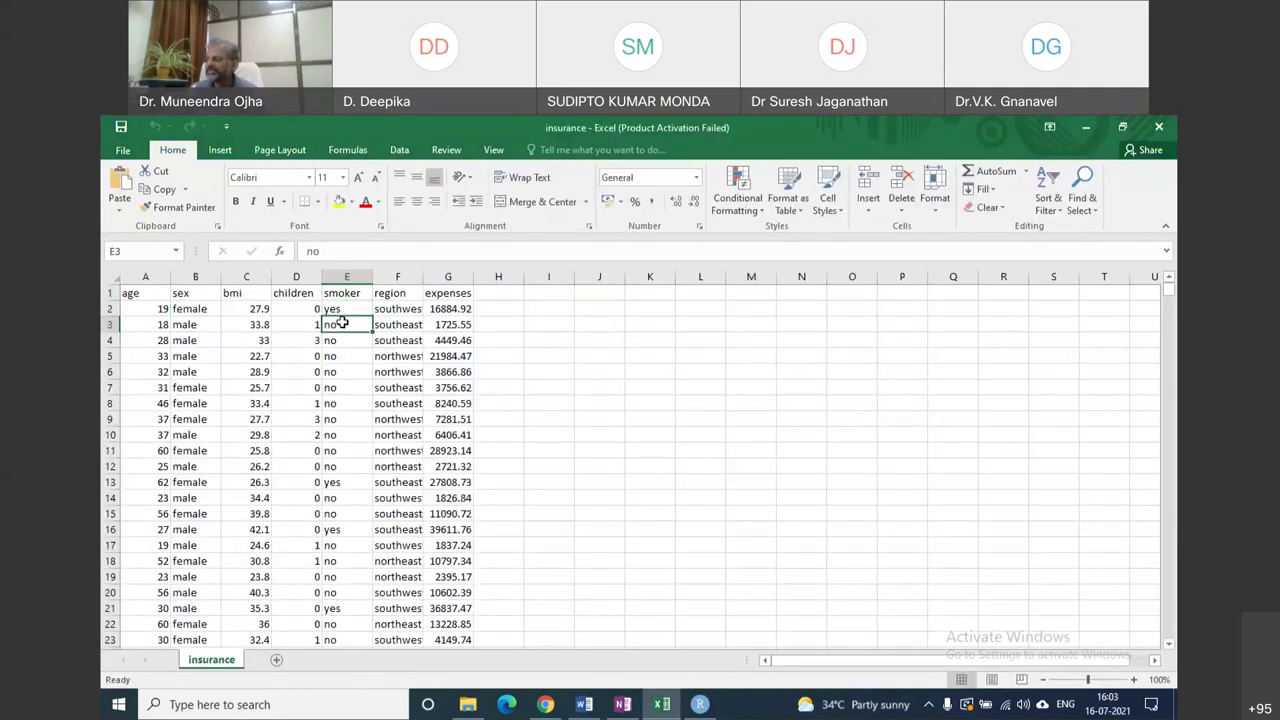
Switch back to the Word notes and highlight the chr data type of the sex attribute.
left_click(585, 705)
left_click(558, 510)
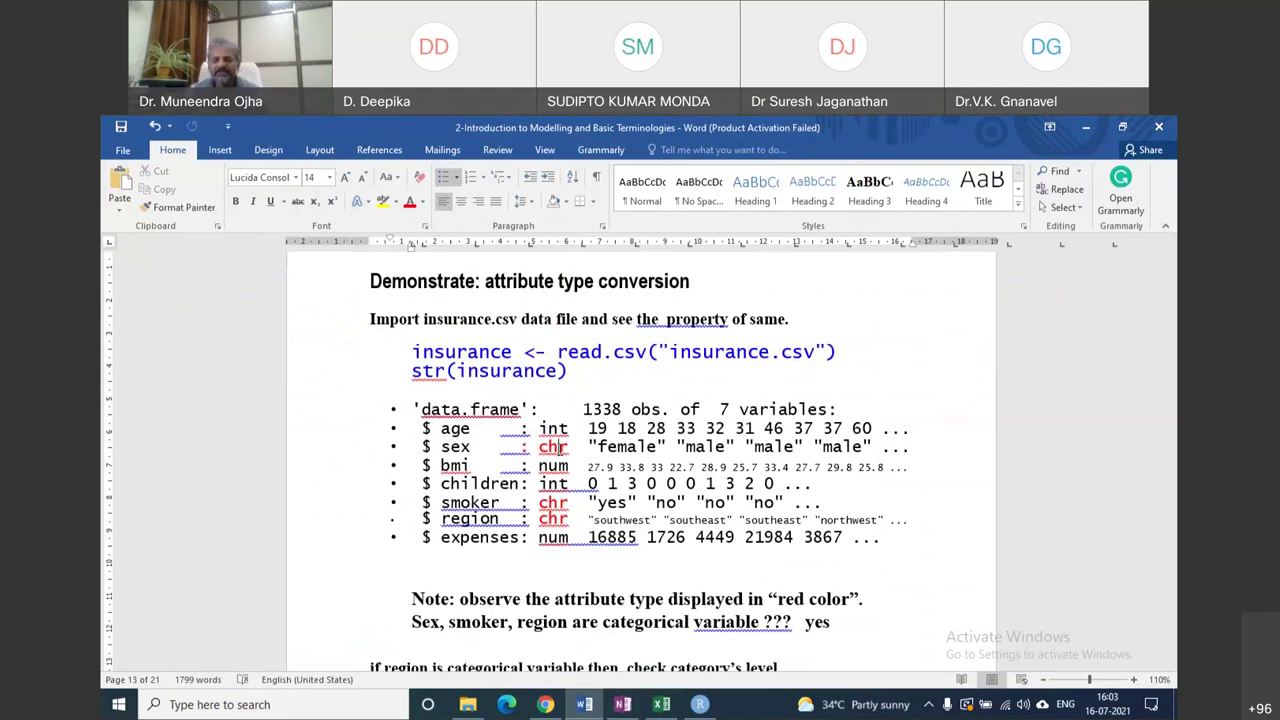
left_click_drag(540, 447, 570, 446)
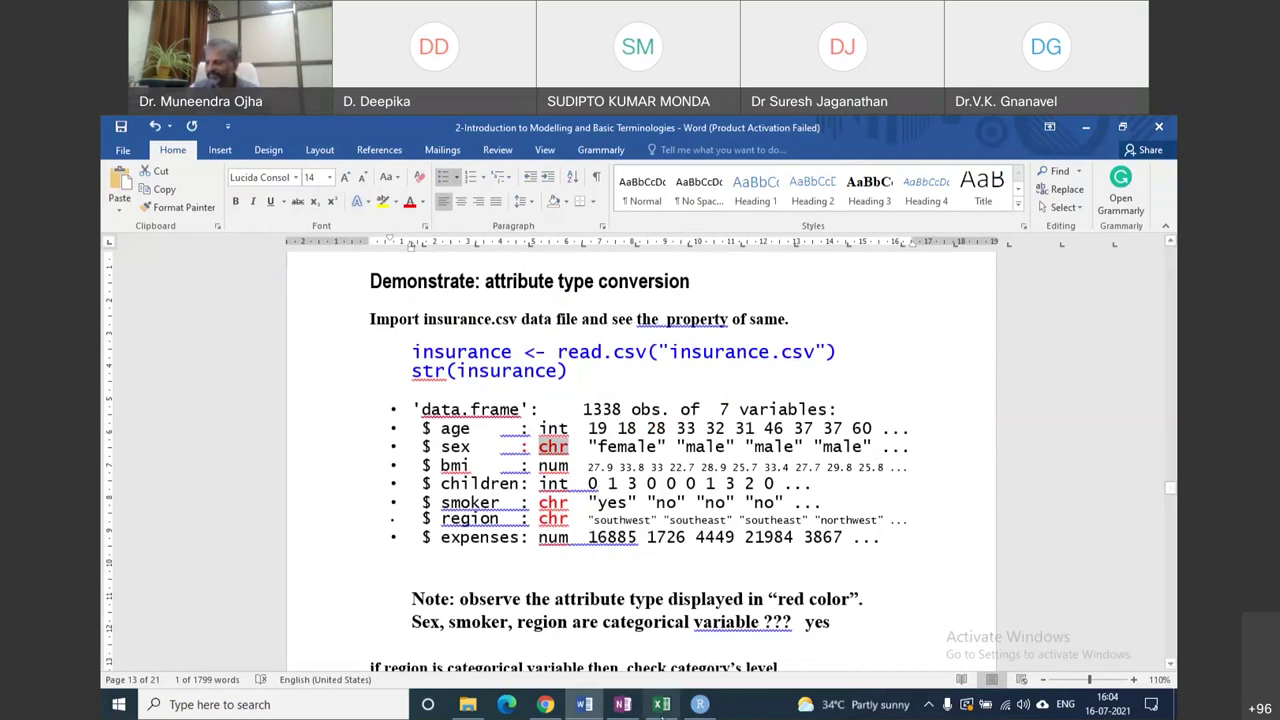
Switch to Excel and examine the category values in the sex and smoker columns.
left_click(667, 712)
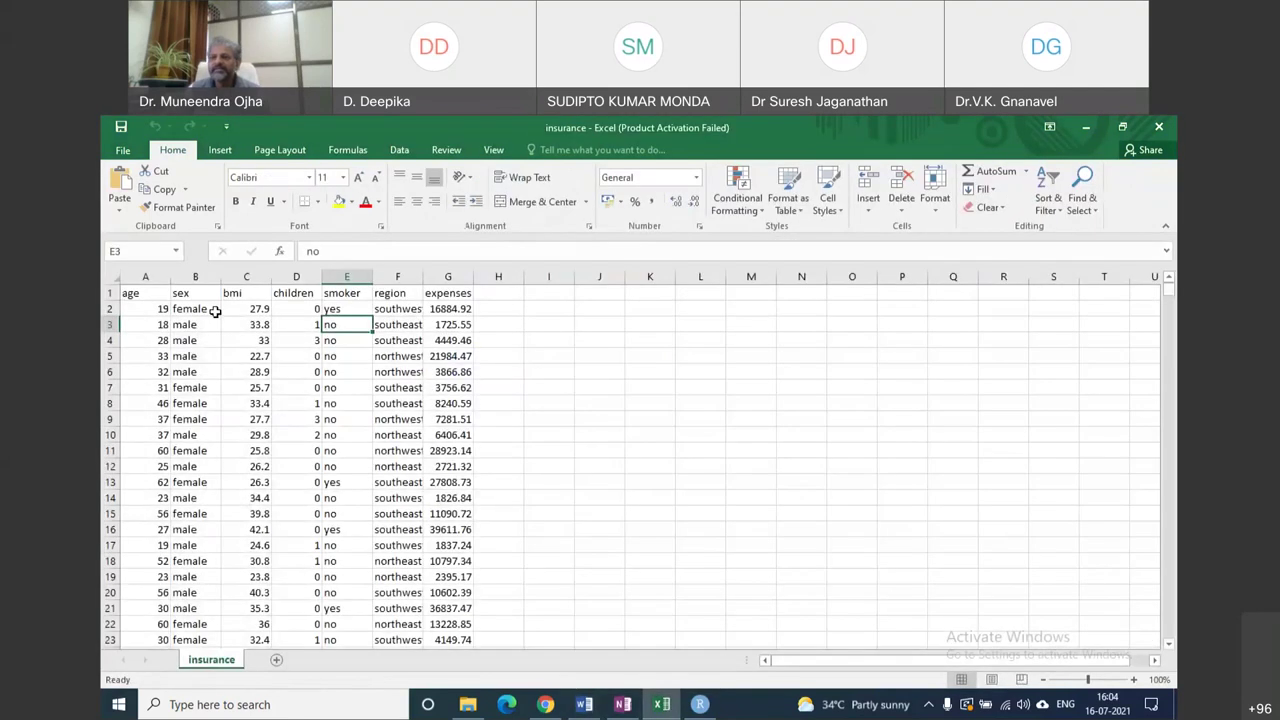
left_click(192, 312)
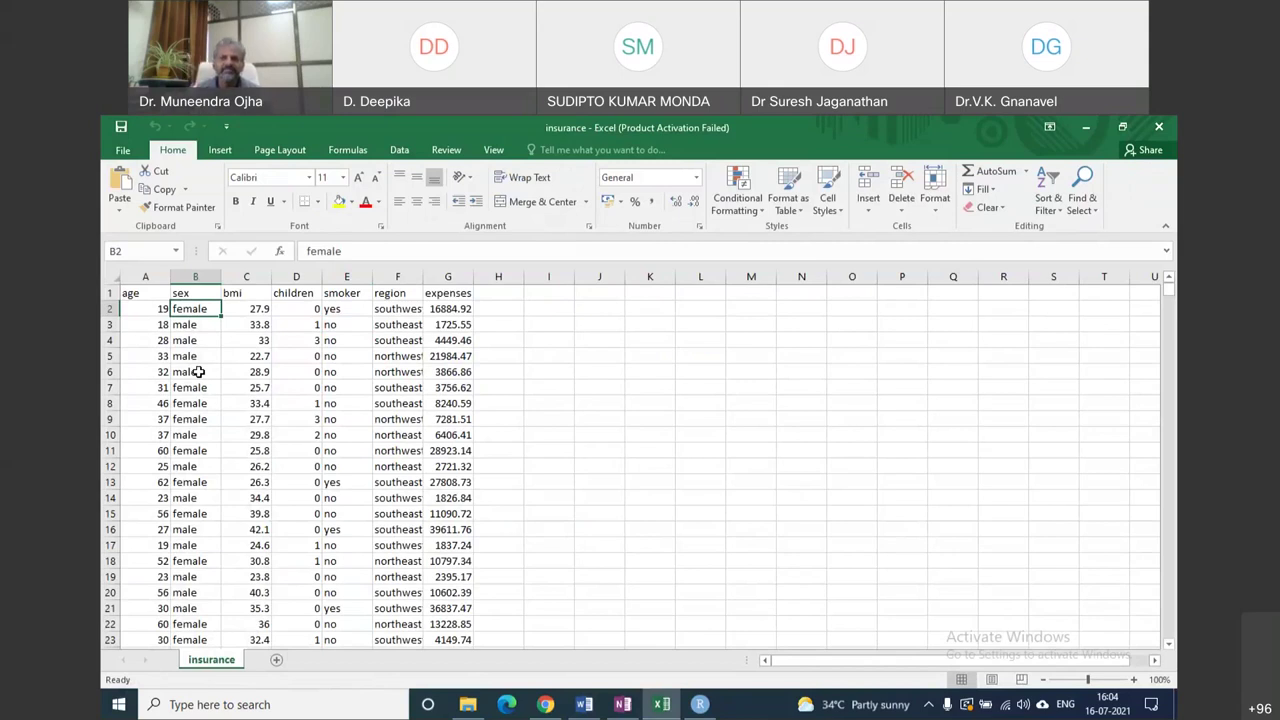
left_click(195, 325)
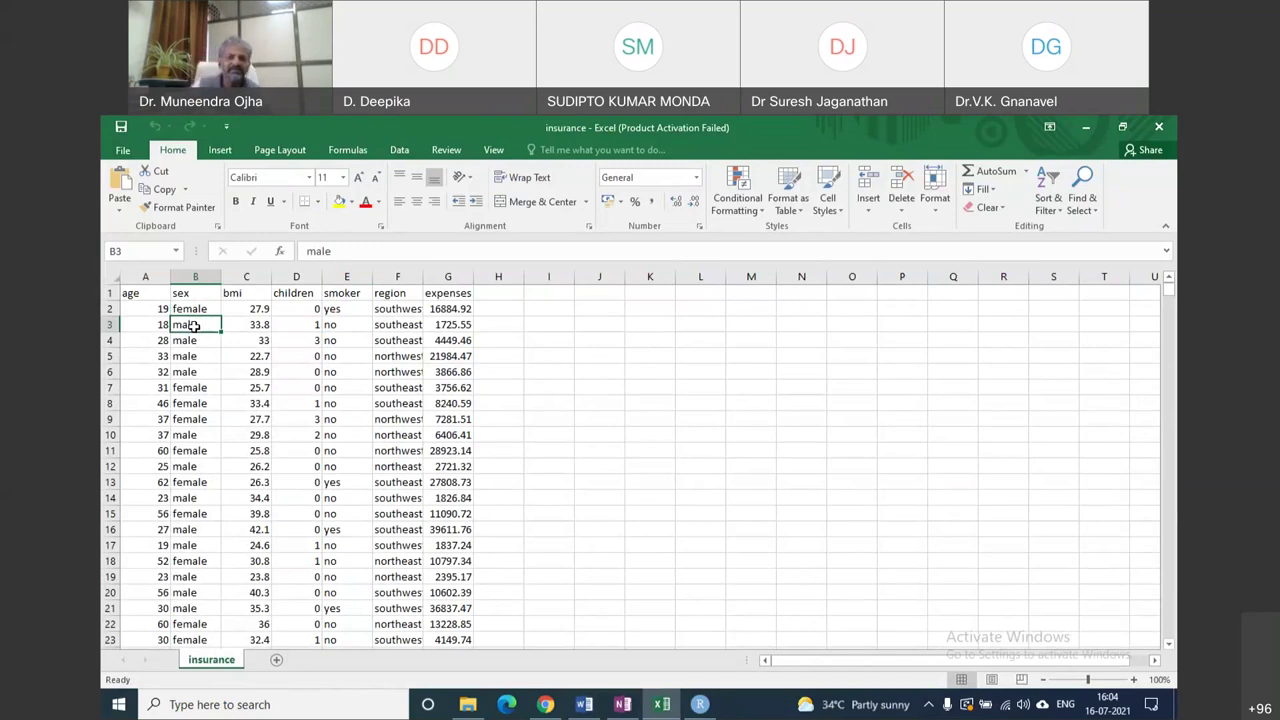
left_click(349, 311)
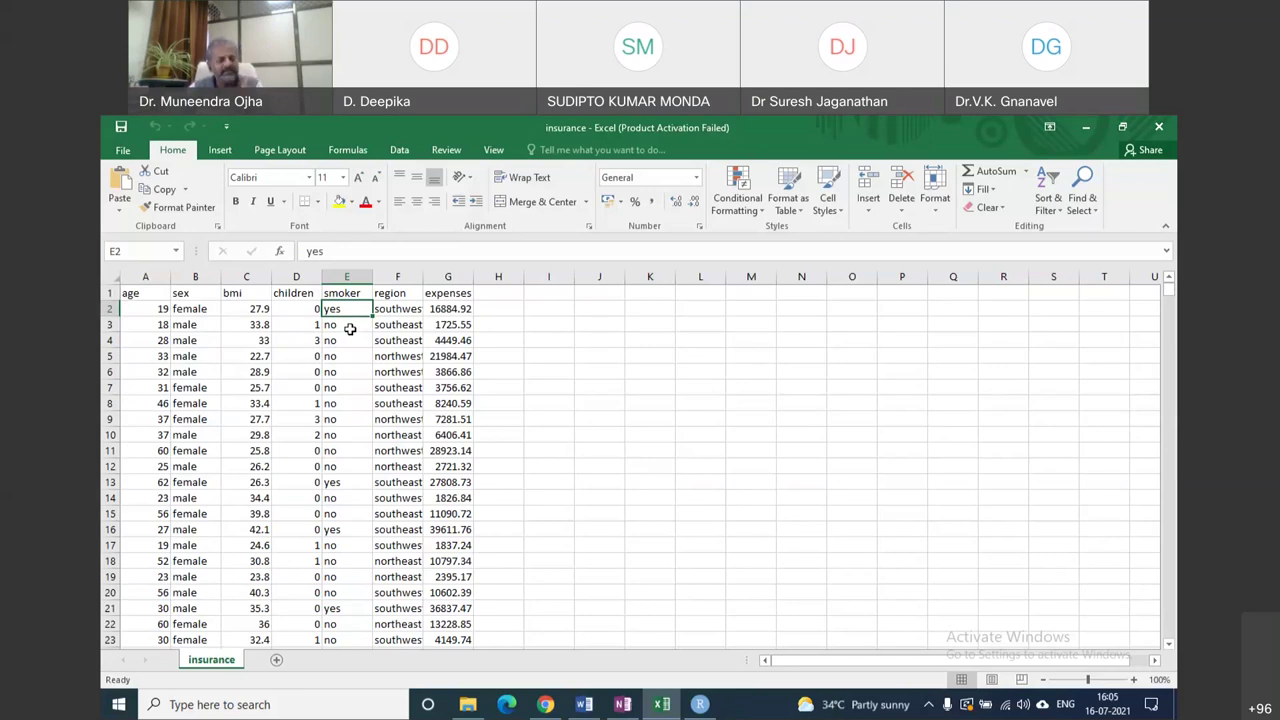
left_click(349, 327)
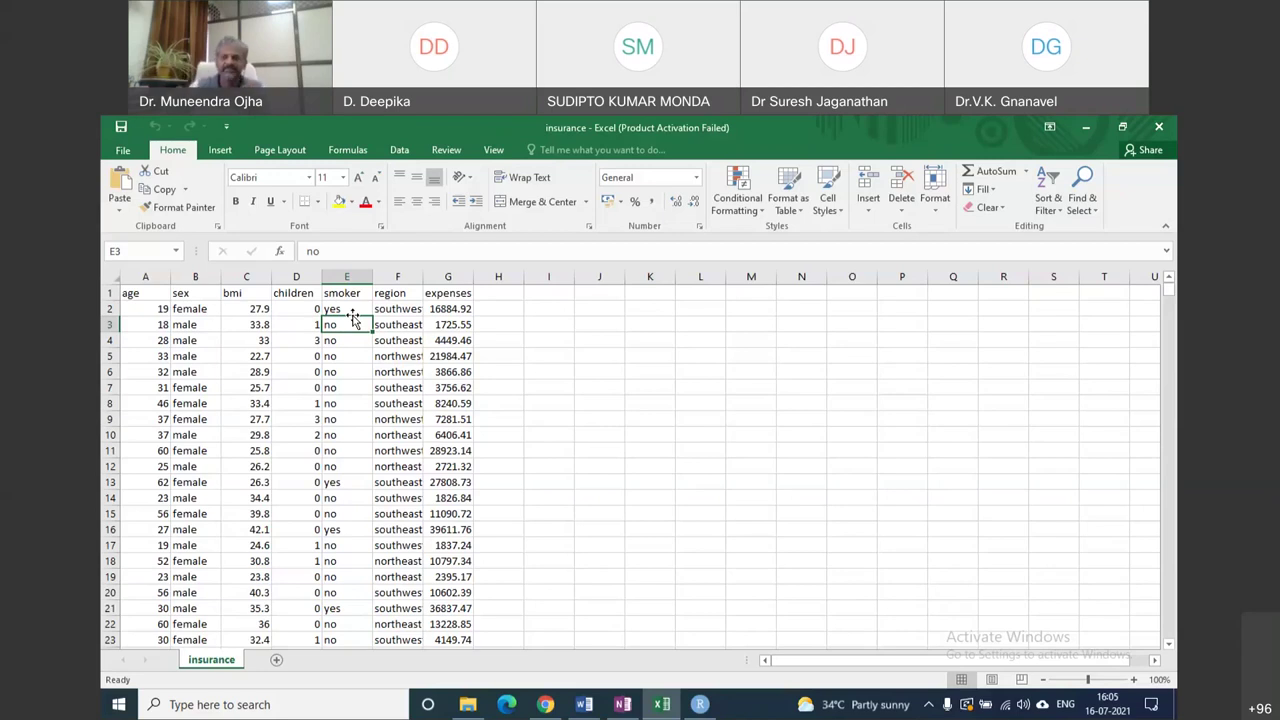
left_click(356, 276)
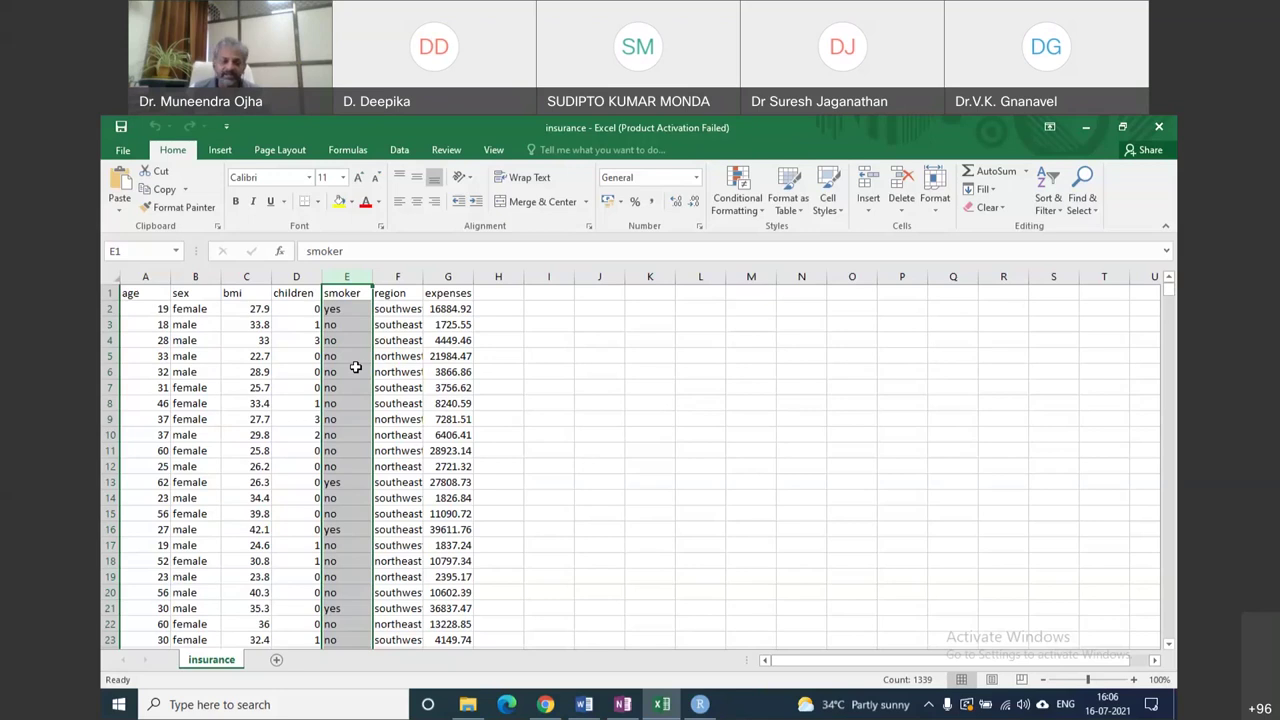
Review the category level section of the Word notes, and return to Excel to inspect the female and male values under sex.
left_click(584, 704)
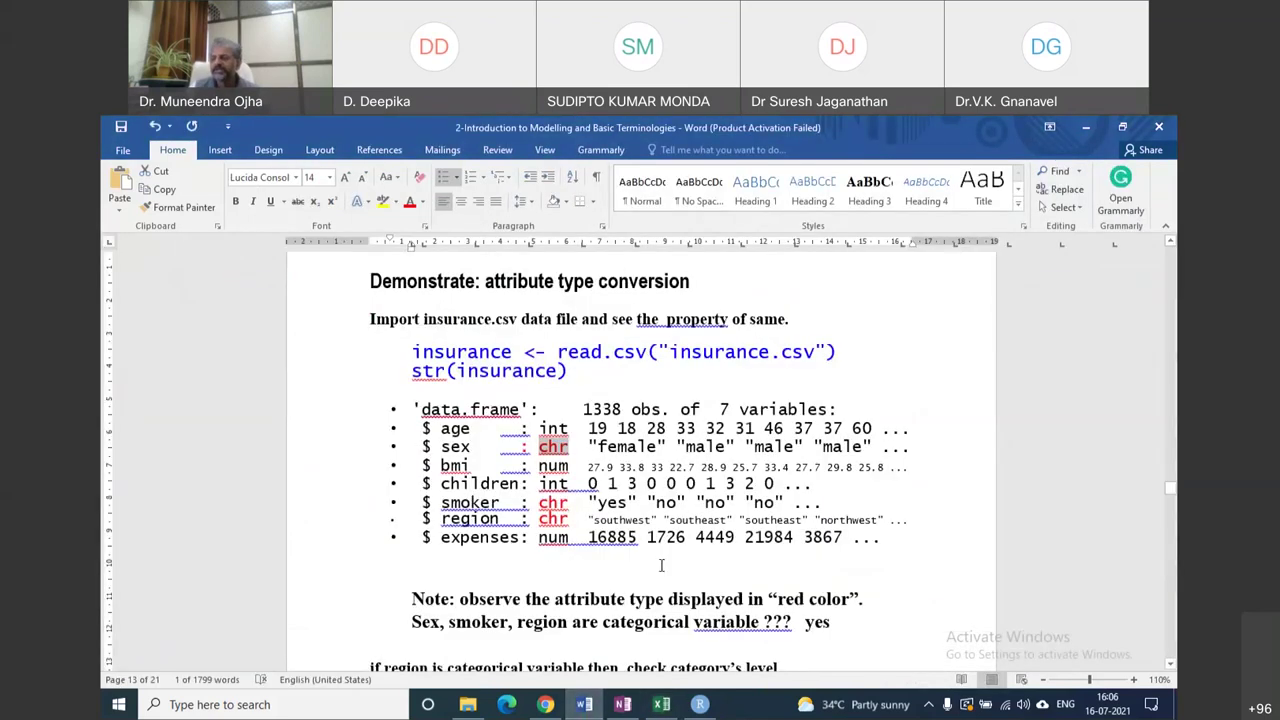
scroll(661, 565, "down", 6)
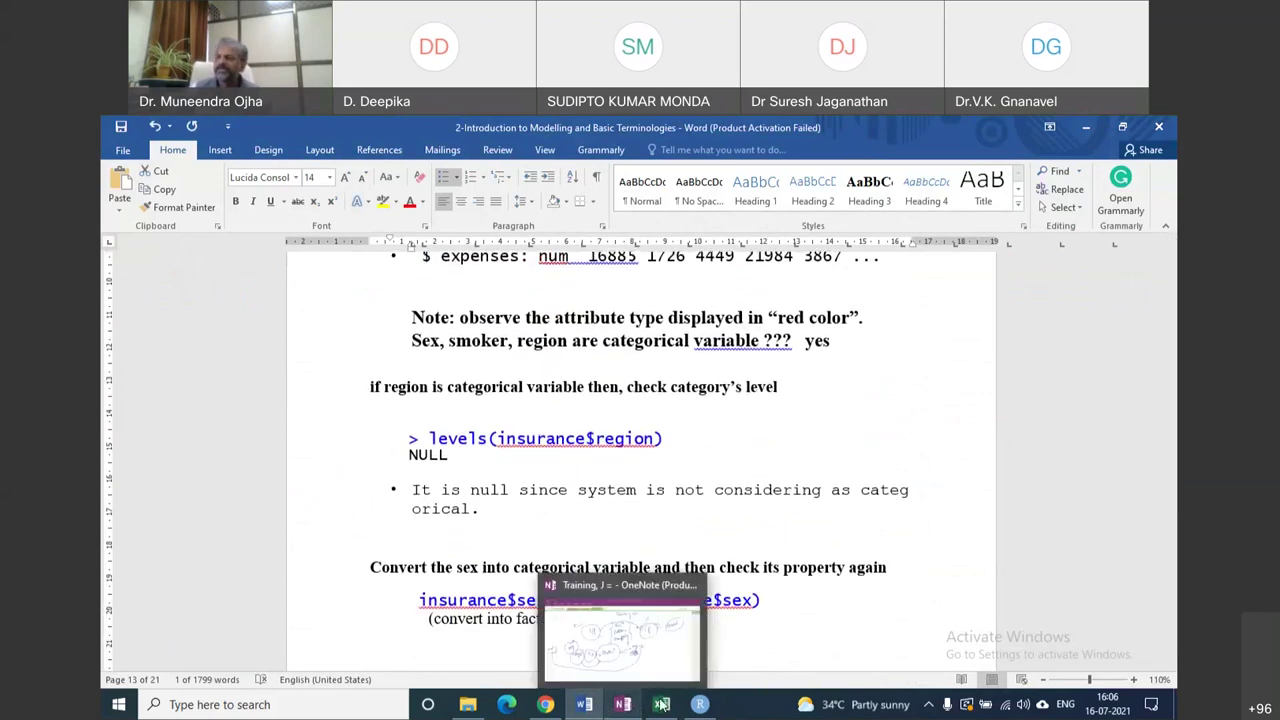
left_click(661, 706)
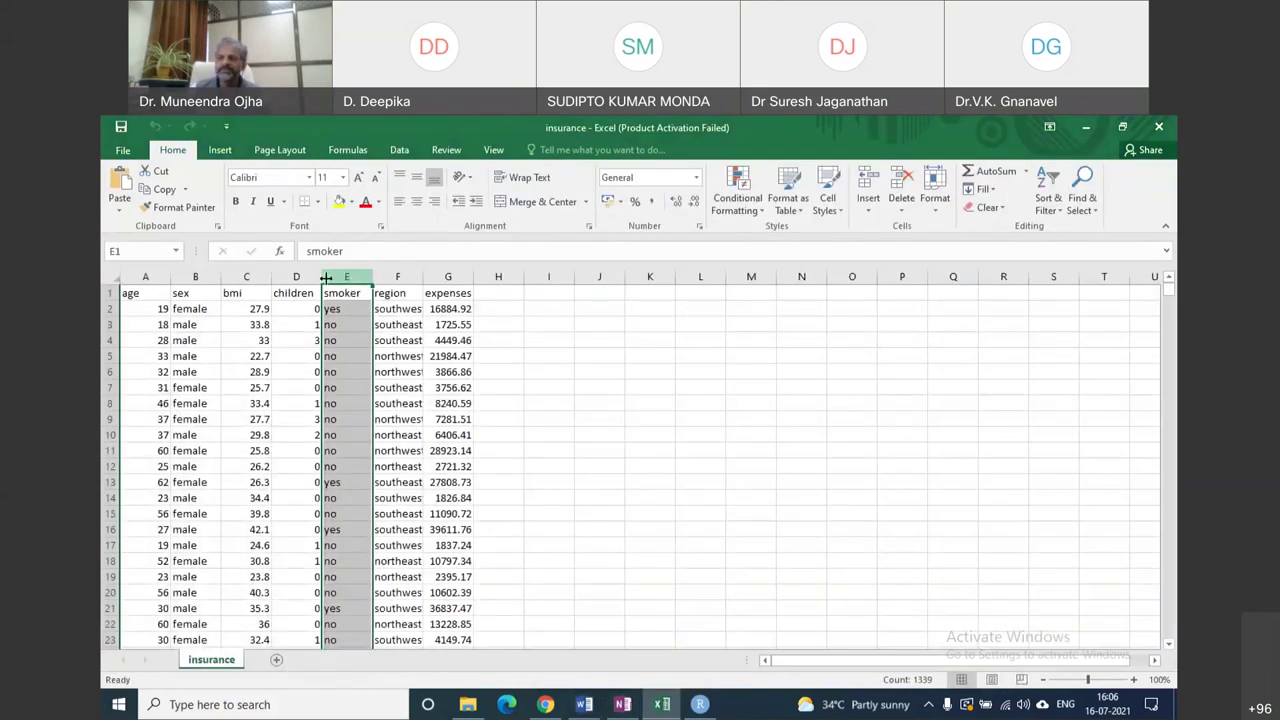
left_click(205, 277)
left_click(342, 277)
left_click(184, 278)
left_click(194, 293)
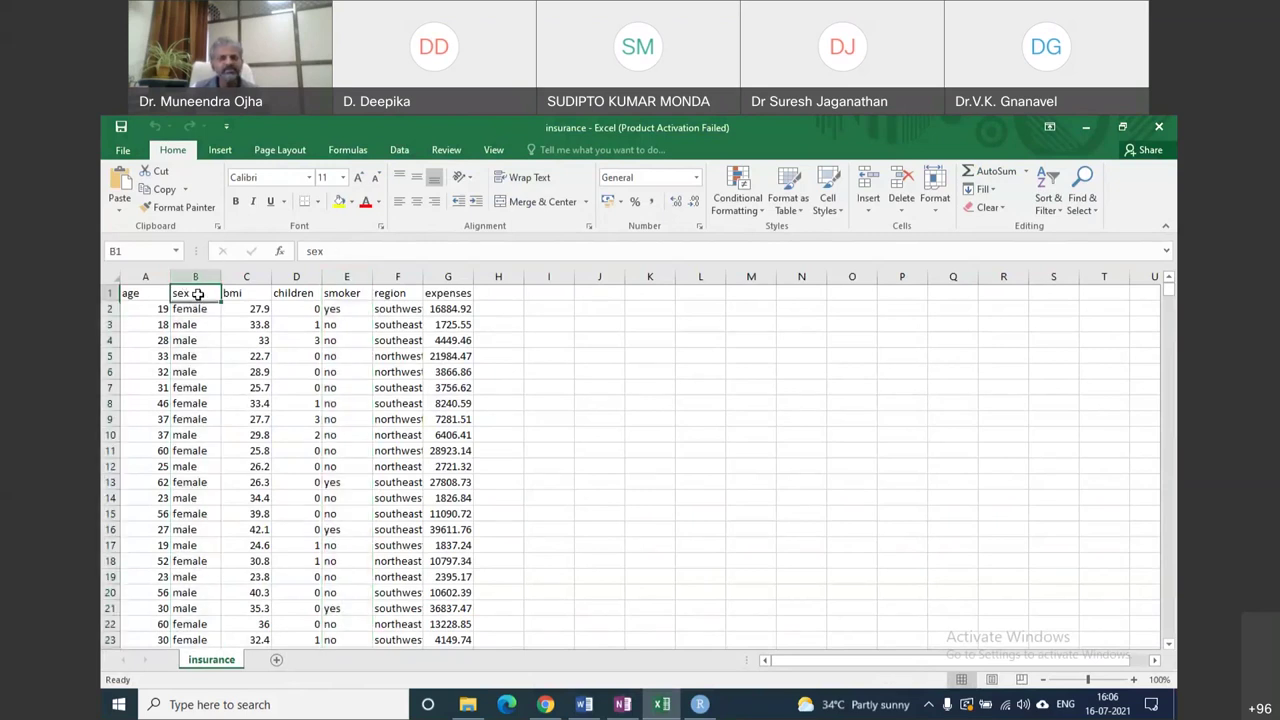
left_click(190, 312)
left_click(193, 323)
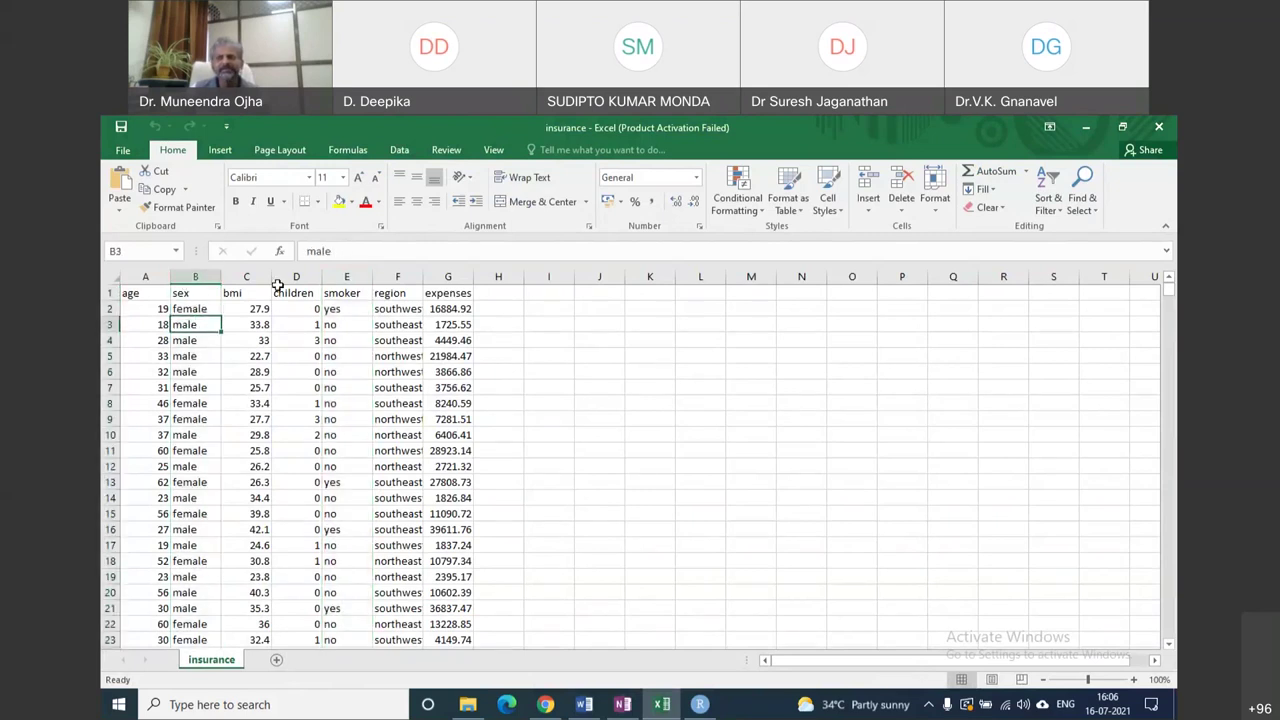
Select the smoker column and inspect its yes and no category values.
left_click(350, 277)
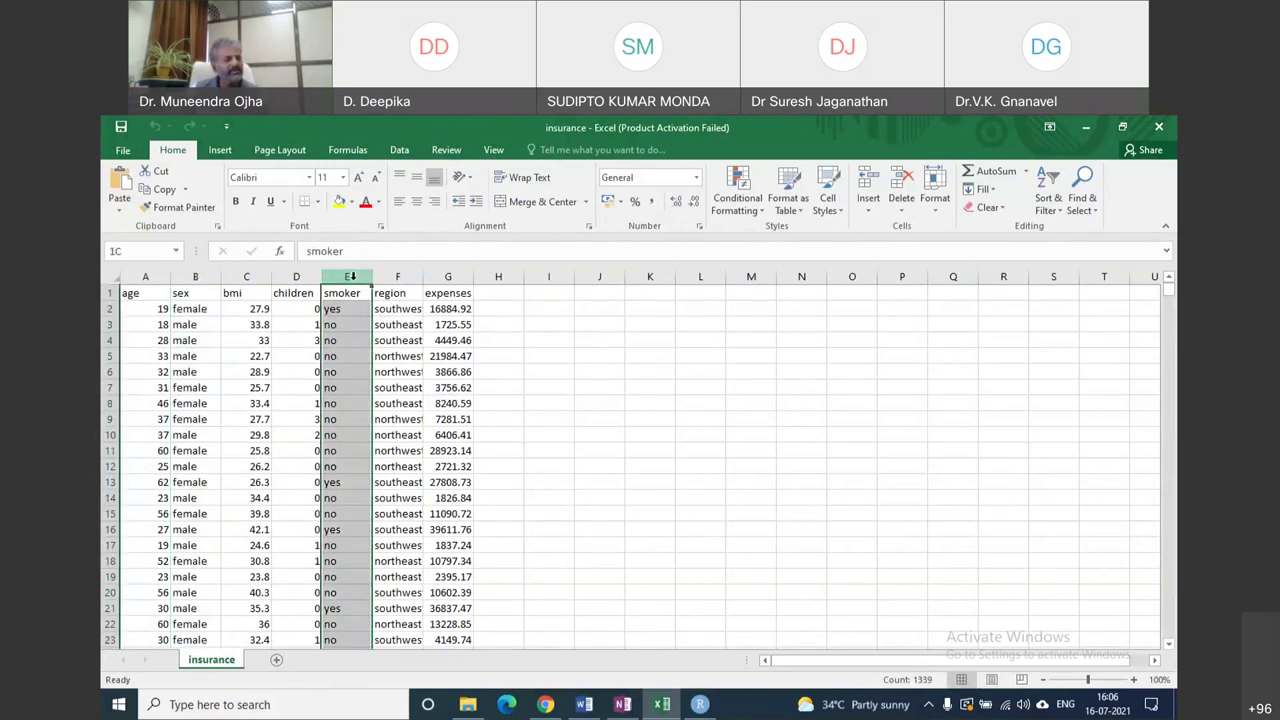
left_click(350, 310)
left_click(342, 331)
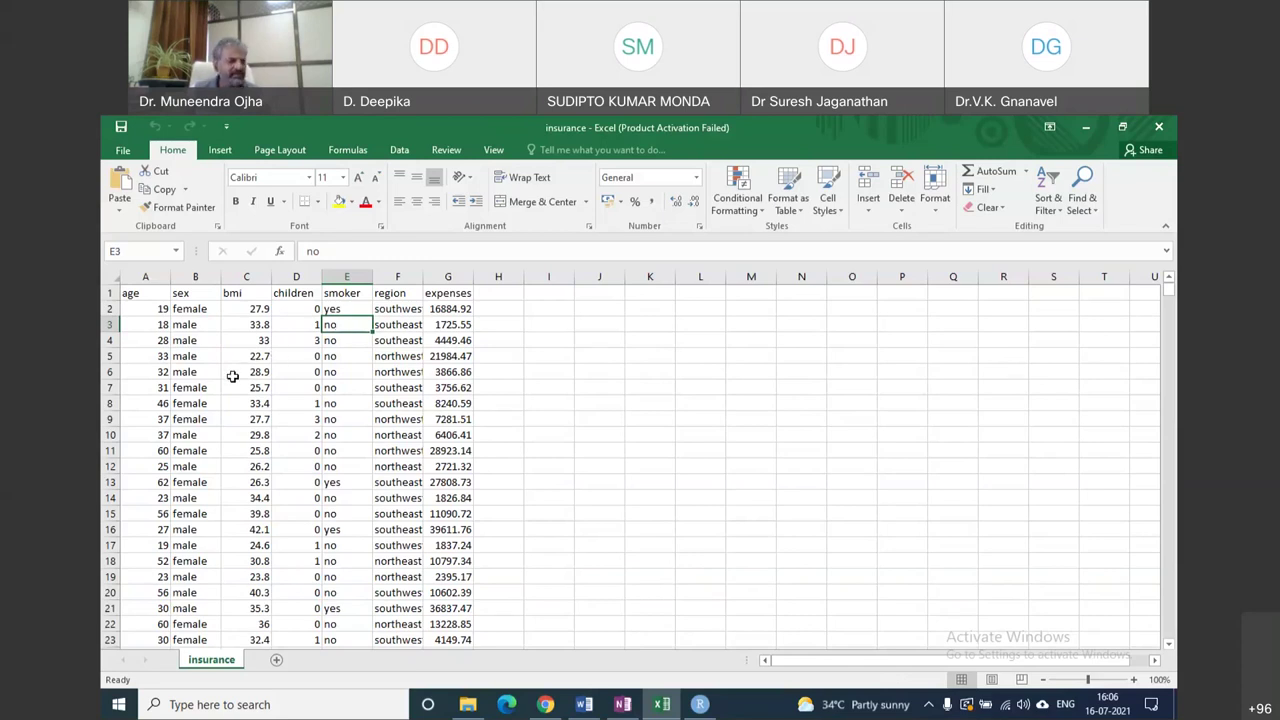
Switch to the Word notes and highlight the levels function in the region level check command.
left_click(584, 704)
left_click_drag(488, 440, 432, 442)
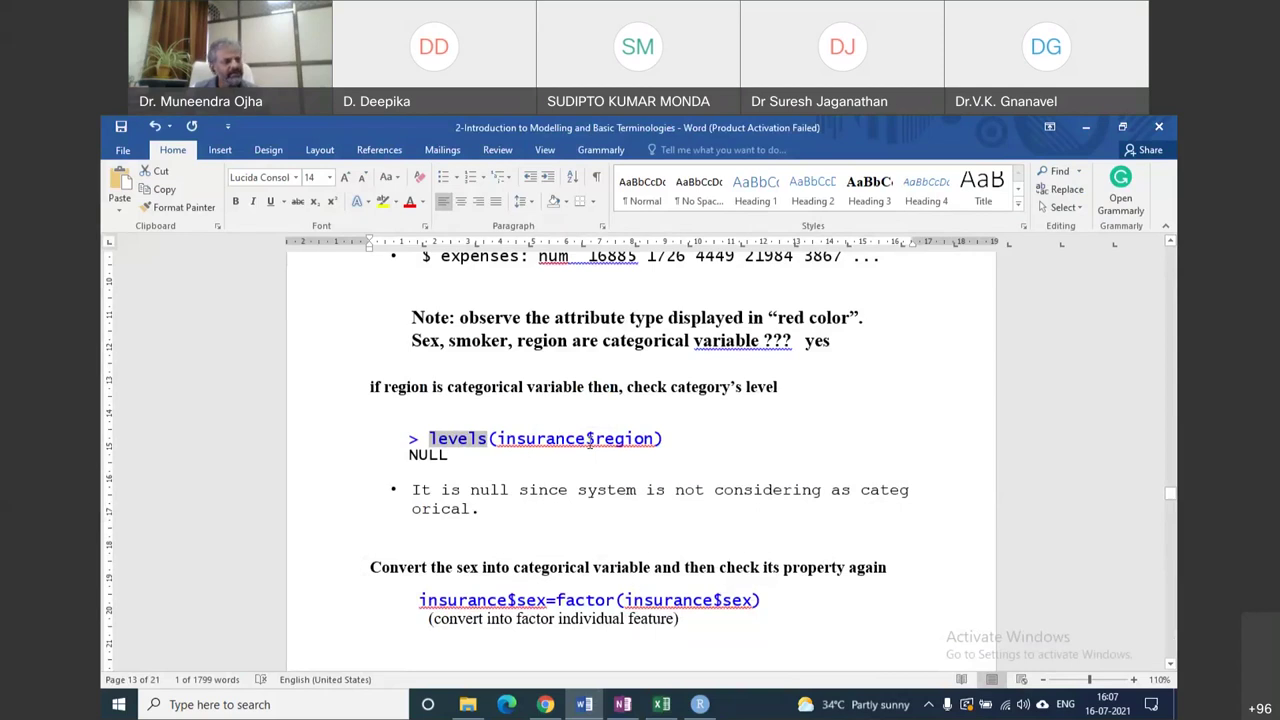
left_click(664, 438)
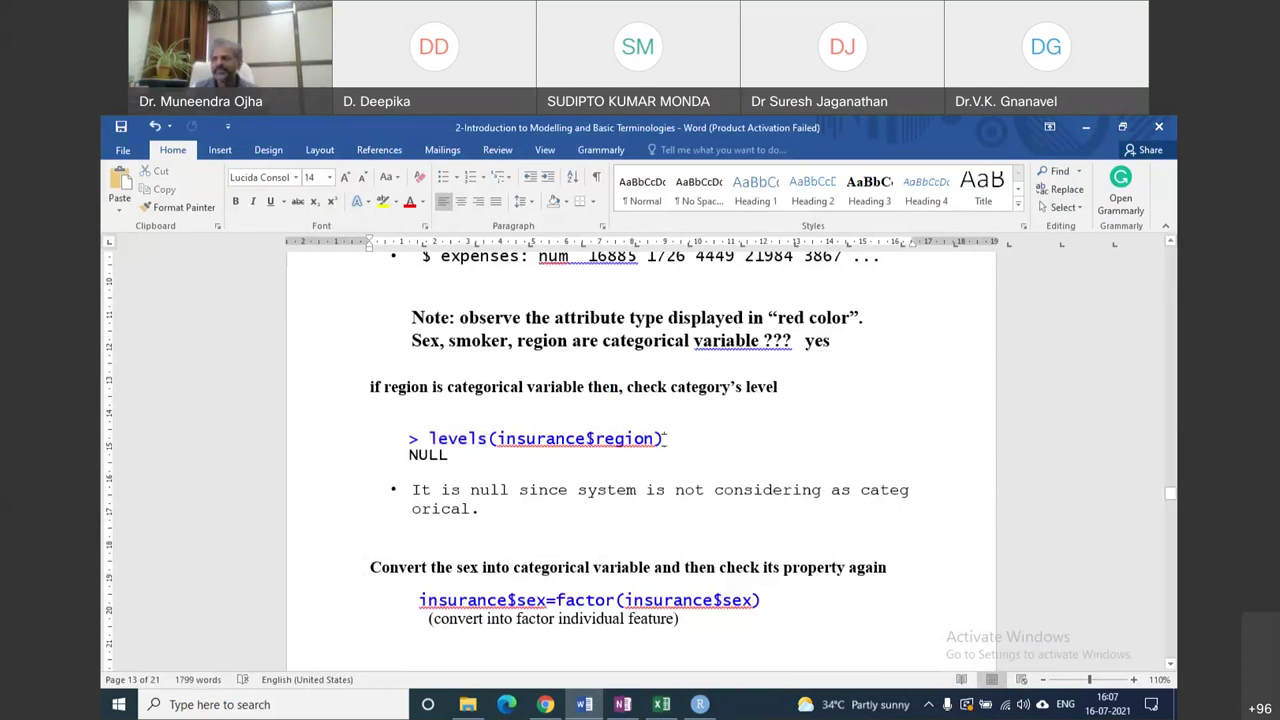
Switch to RStudio, run insurance$age in the console and review the printed values from the beginning.
left_click(699, 704)
left_click(221, 607)
type("insura")
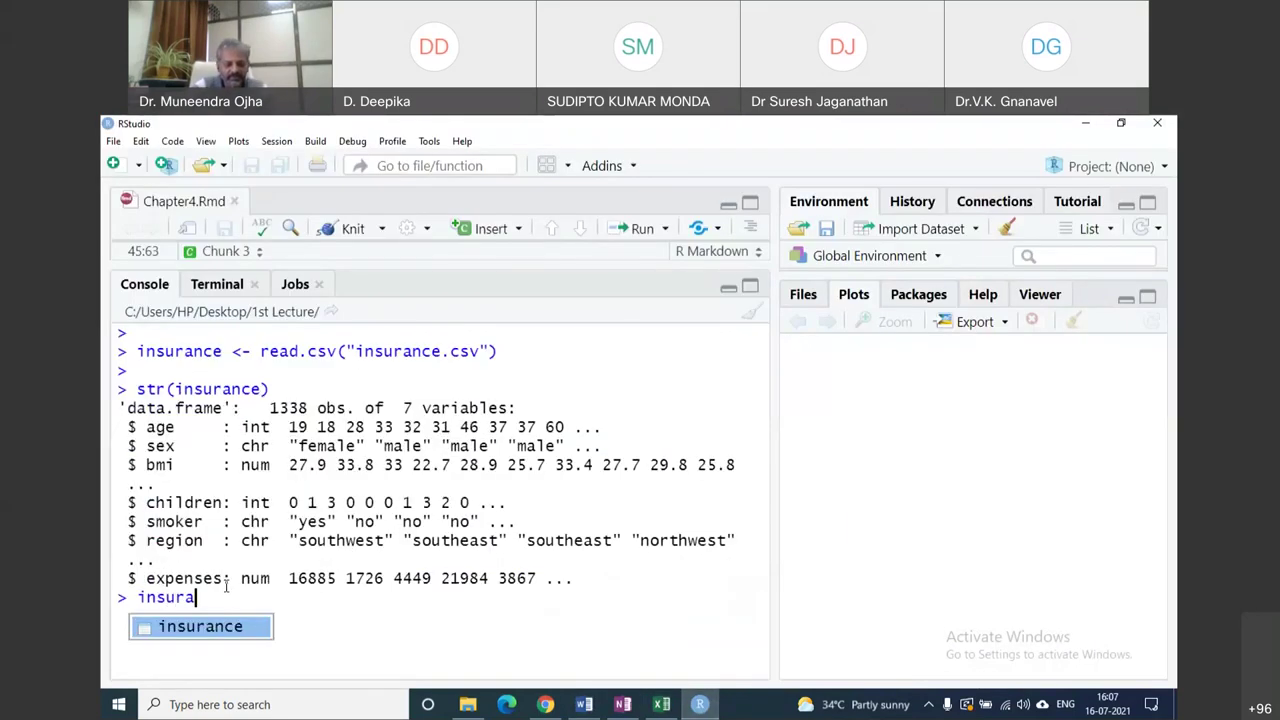
type("nce")
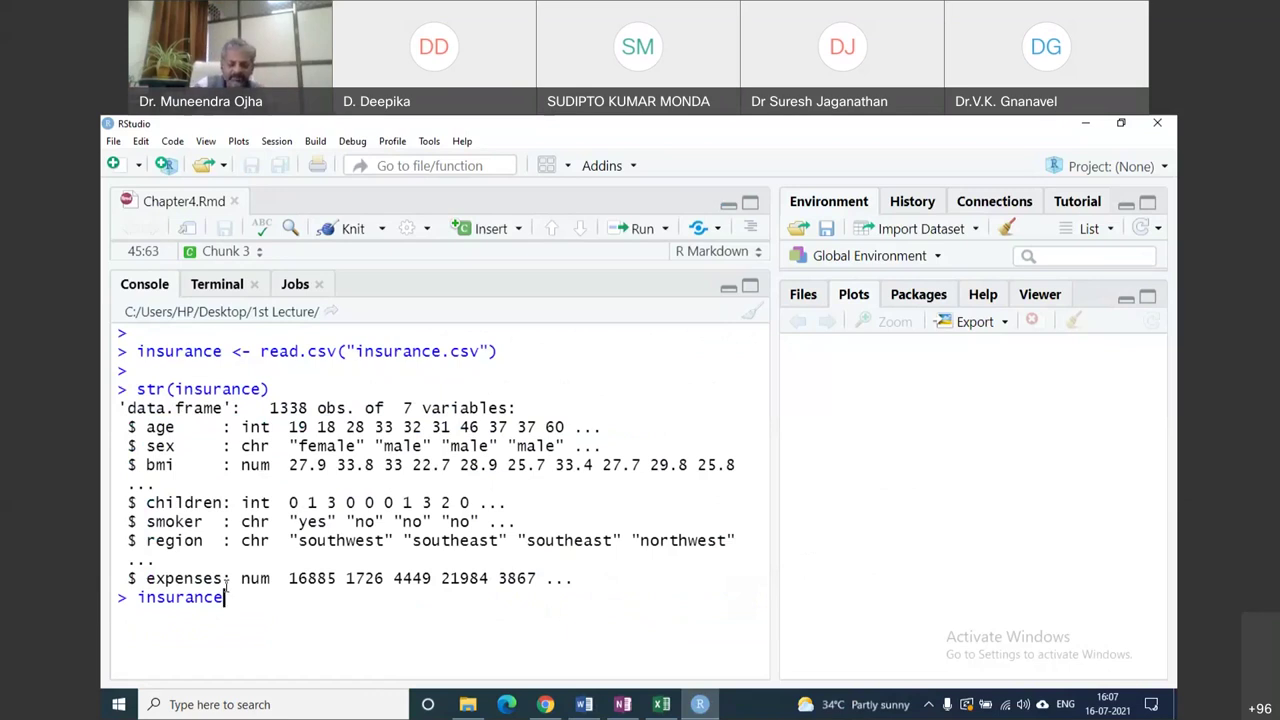
type("$")
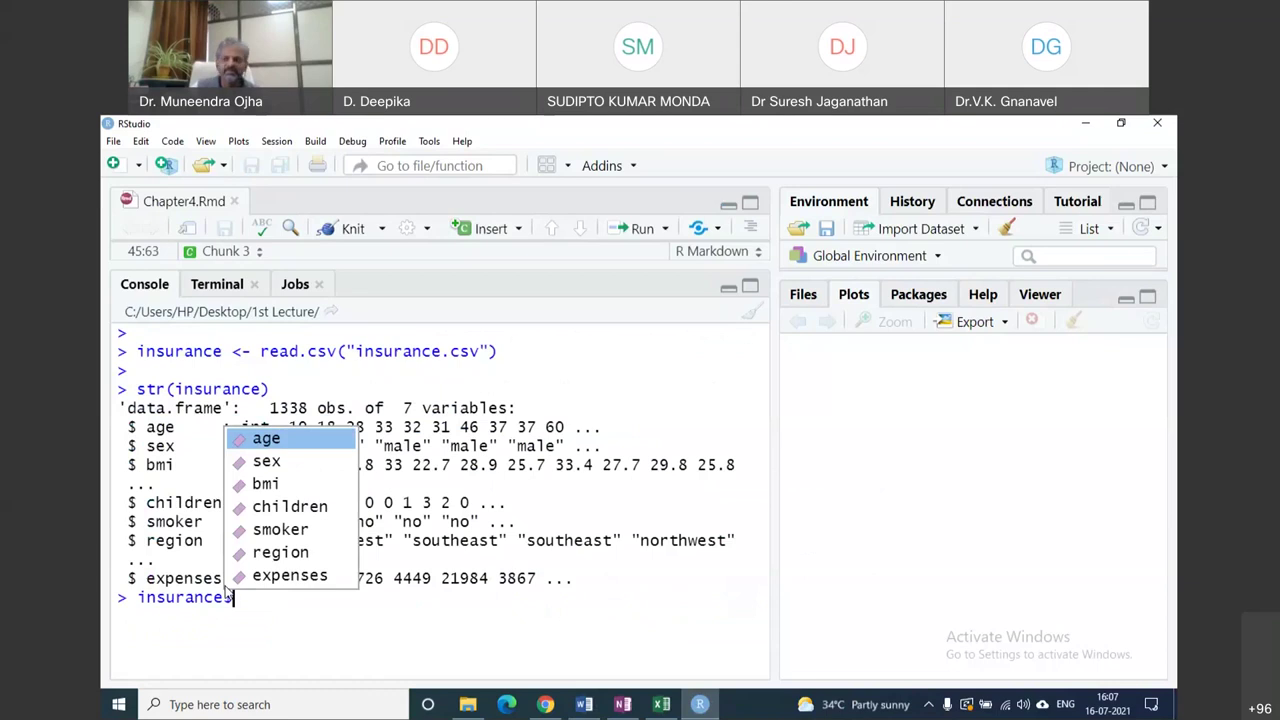
left_click(268, 439)
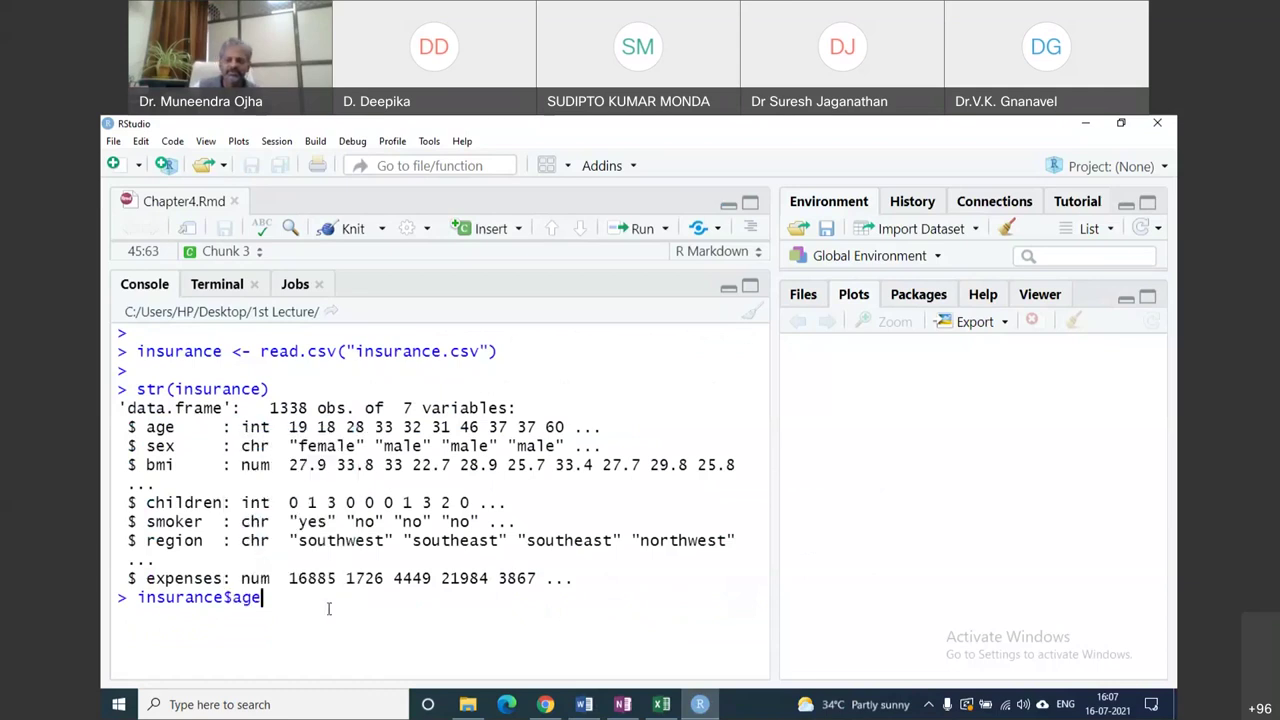
key("Return")
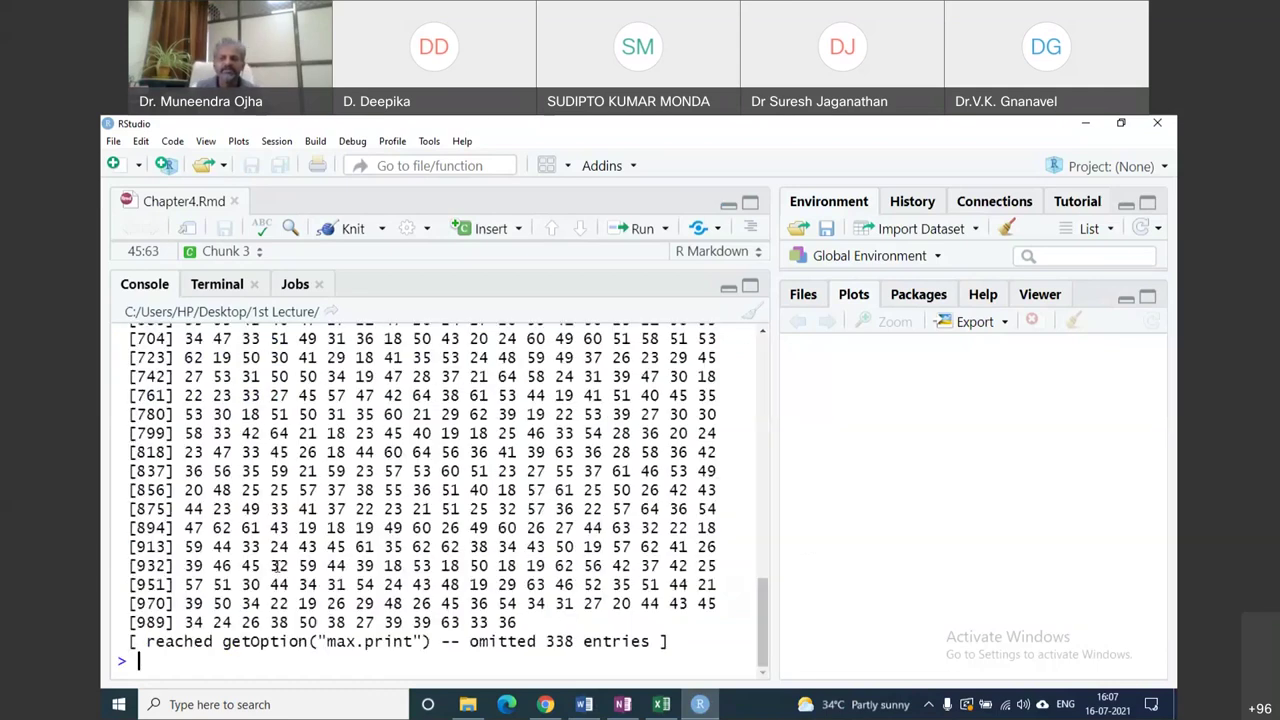
scroll(273, 566, "up", 15)
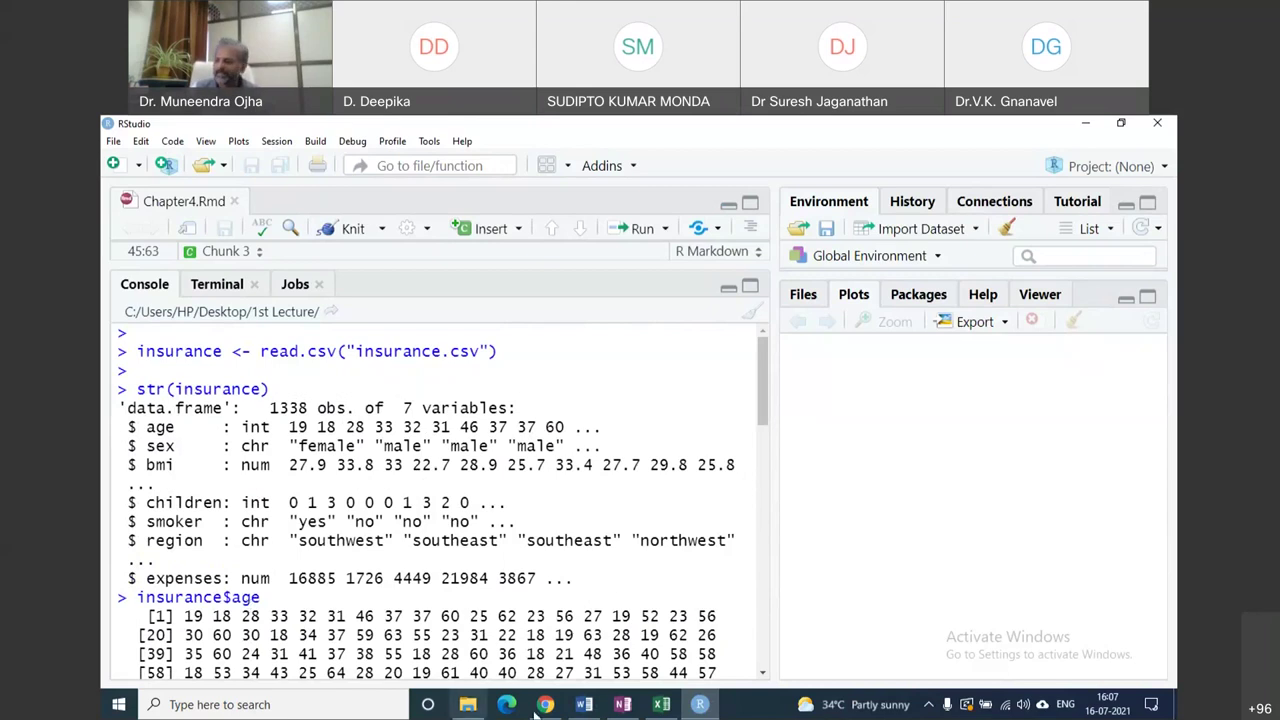
Revisit the levels command in the Word notes and point out the sex attribute header in the Excel sheet.
left_click(586, 704)
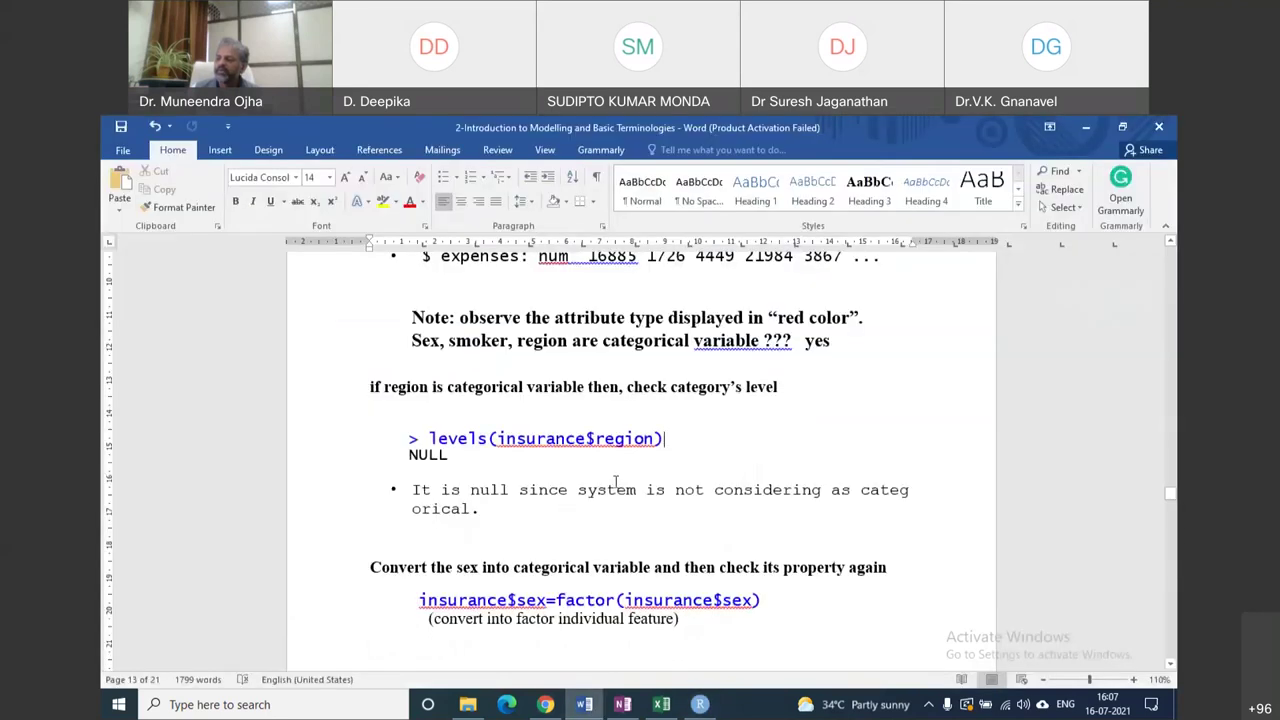
left_click(662, 704)
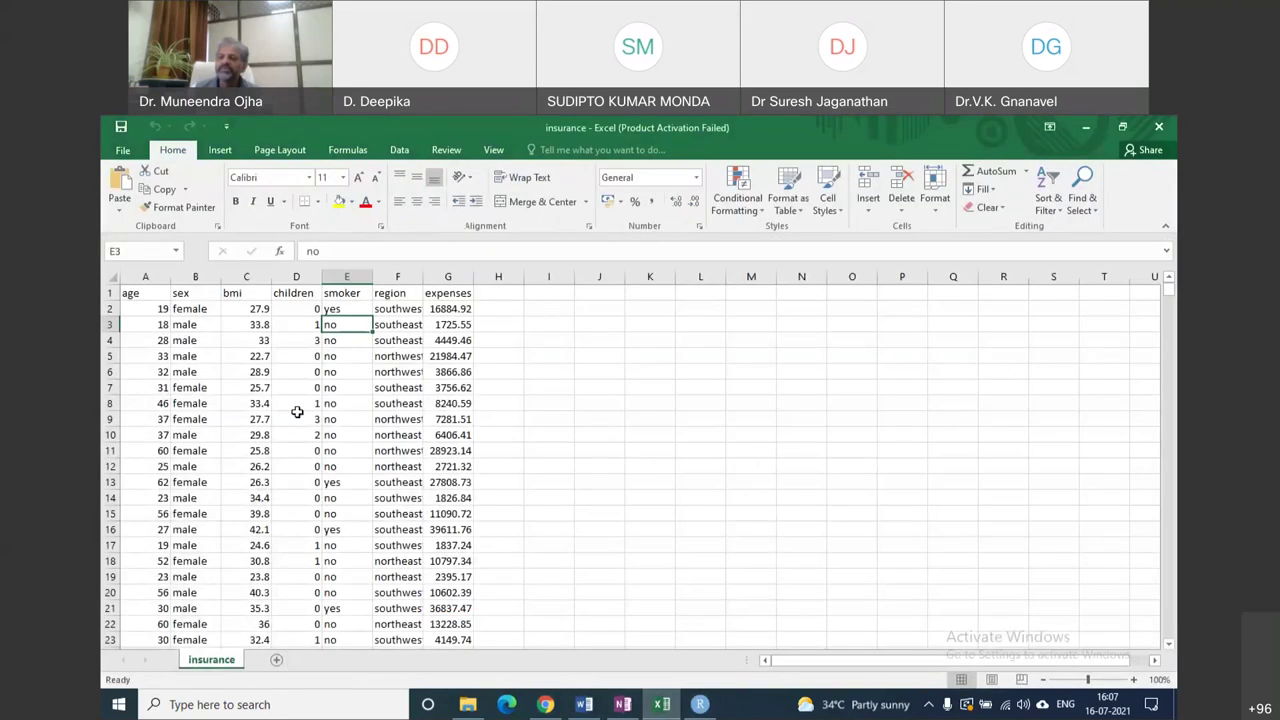
left_click(204, 295)
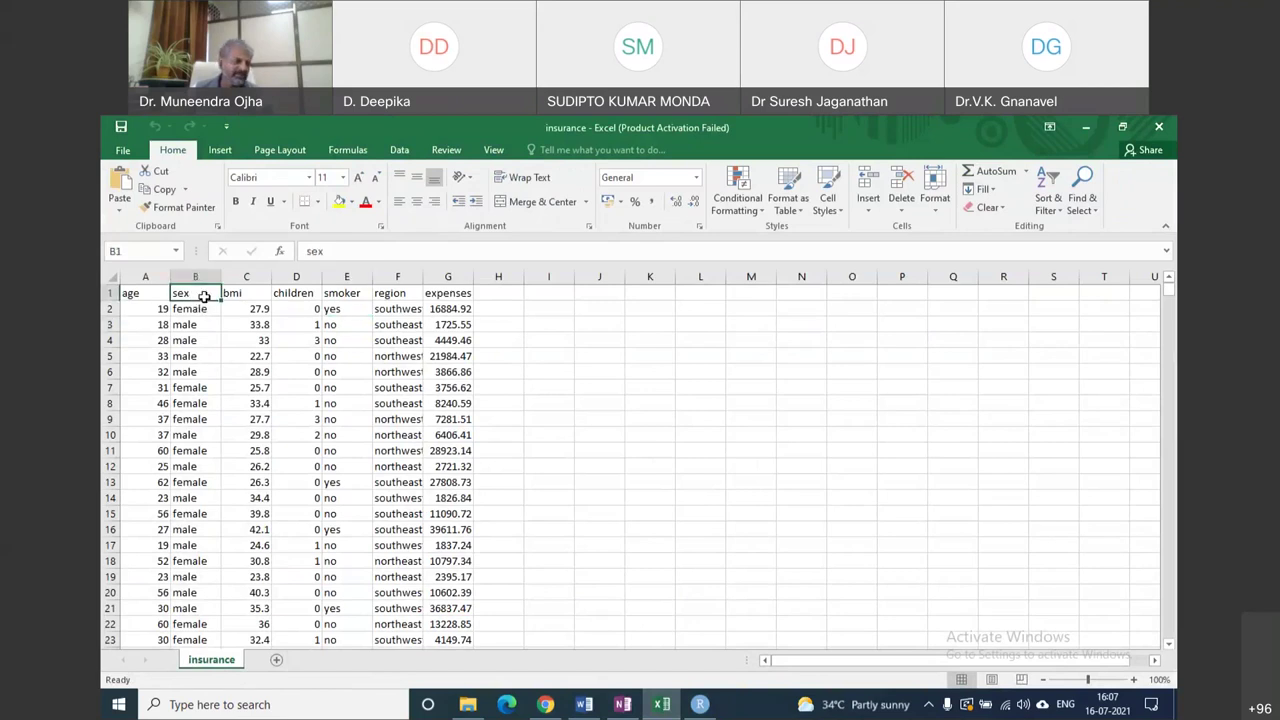
Copy levels(insurance$region) from the Word notes and paste it into the cleared RStudio console.
left_click(594, 708)
left_click_drag(664, 439, 426, 440)
key("ctrl+c")
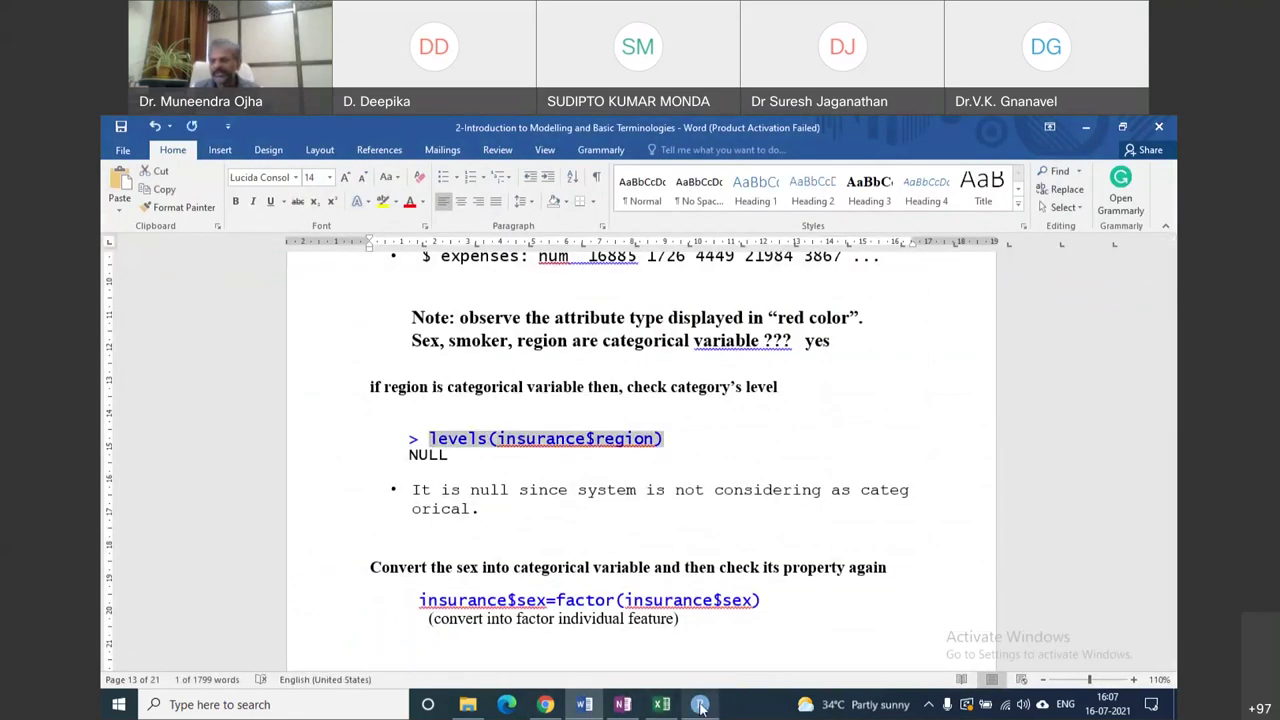
left_click(700, 706)
key("ctrl+l")
key("ctrl+v")
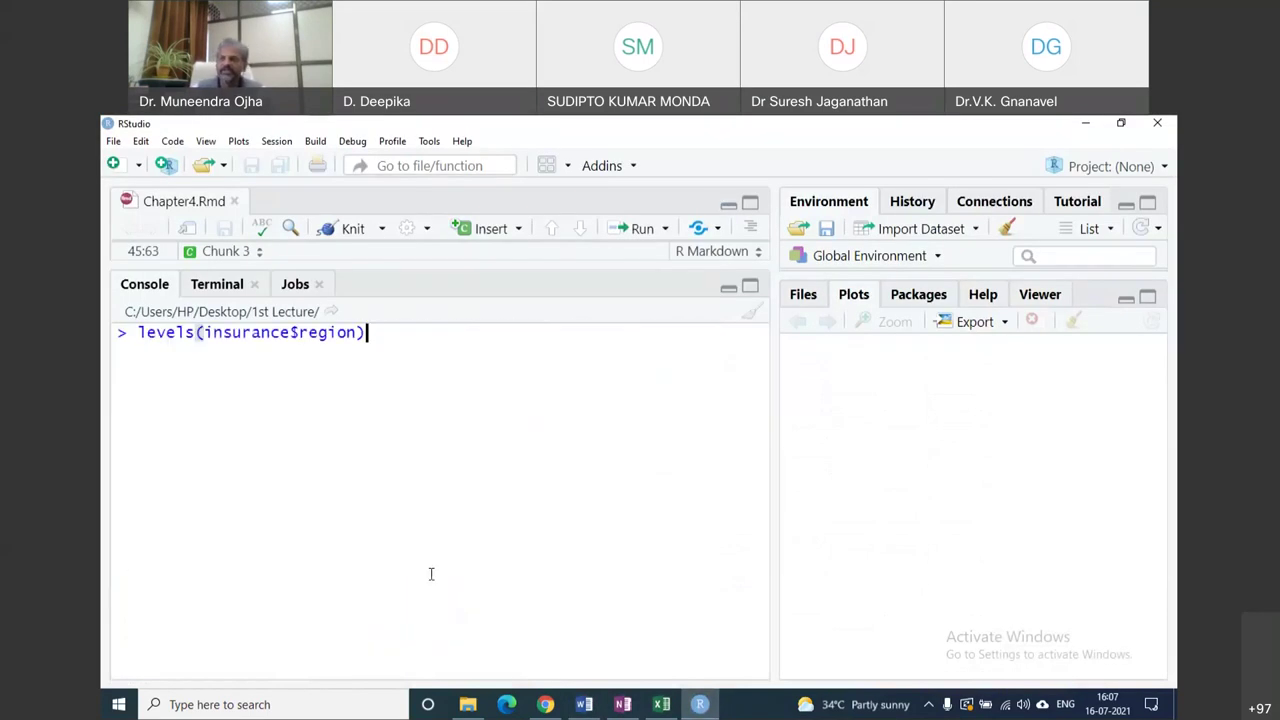
left_click_drag(364, 332, 308, 318)
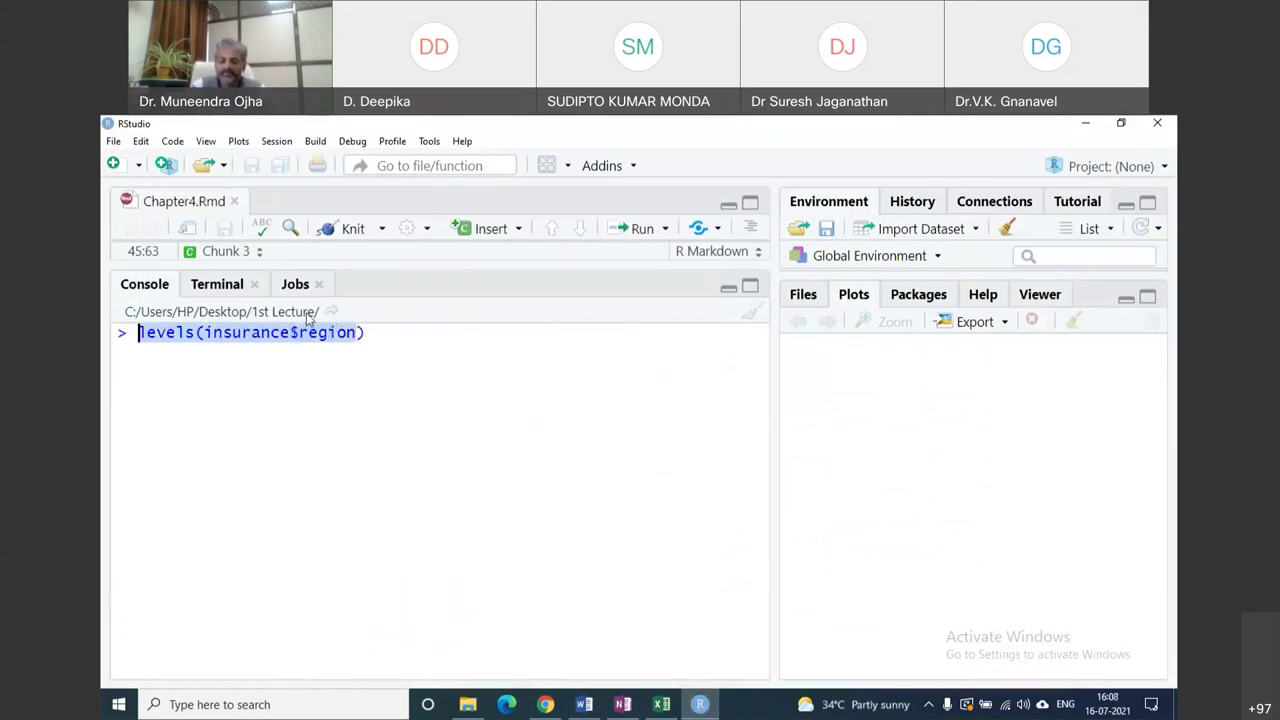
type("$")
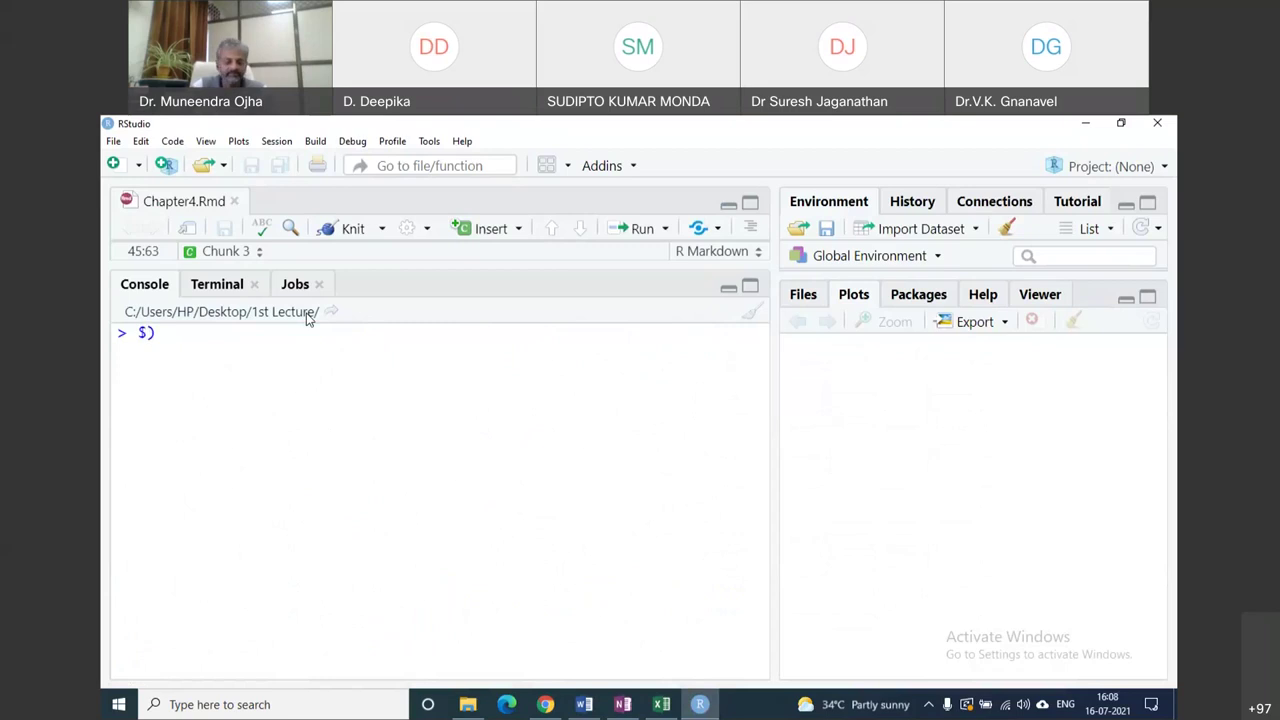
key("ctrl+z")
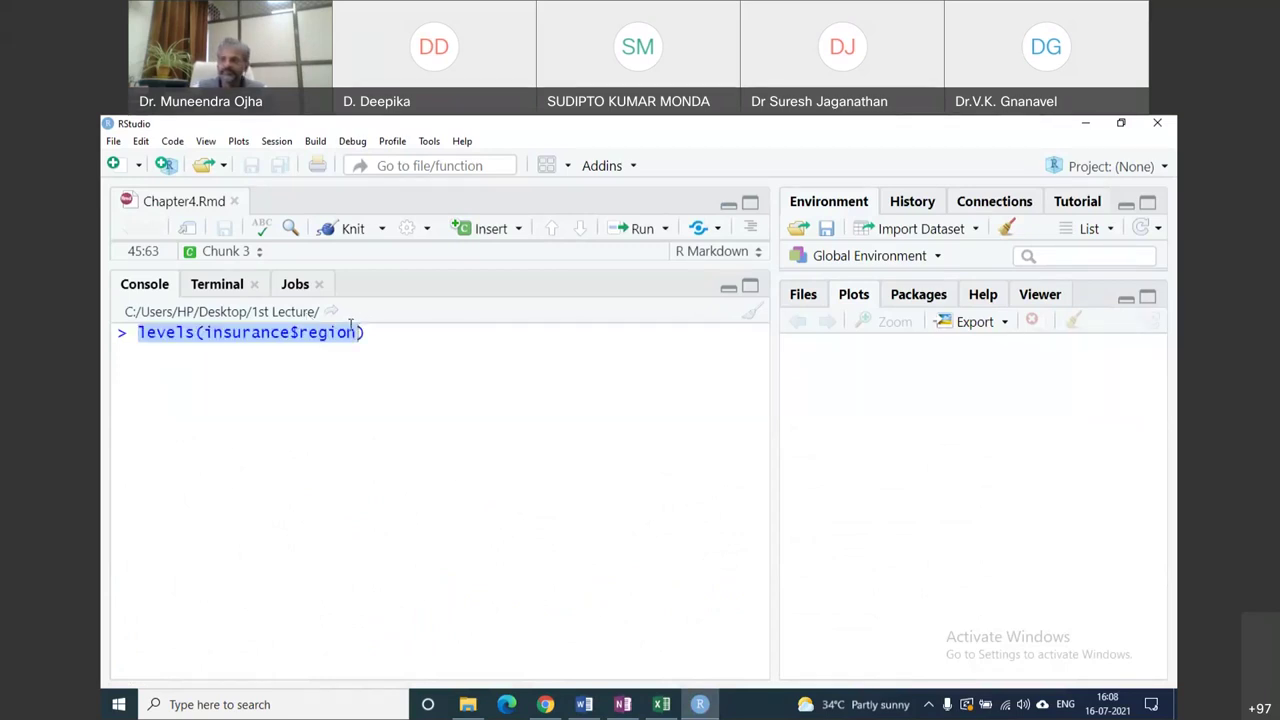
Replace region with sex in the pasted console command and run levels(insurance$sex).
left_click(359, 333)
key("BackSpace")
key("BackSpace")
key("BackSpace")
key("BackSpace")
key("BackSpace")
key("BackSpace")
key("BackSpace")
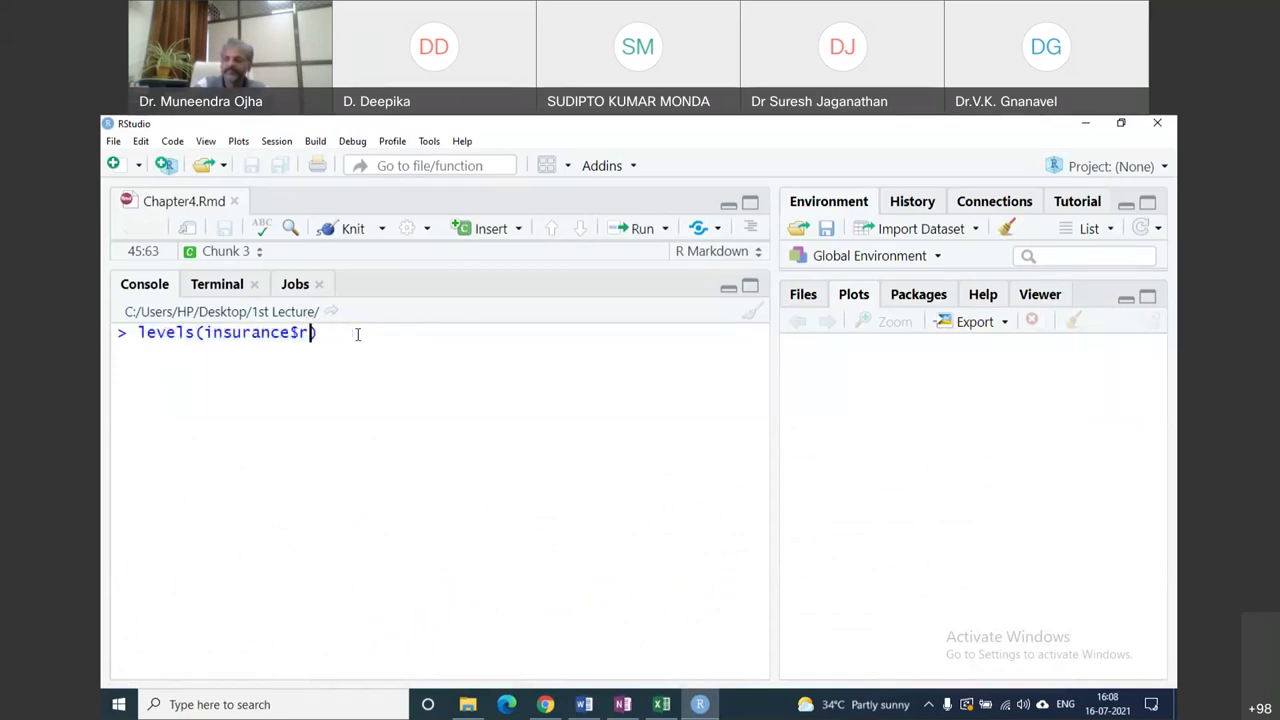
type("$")
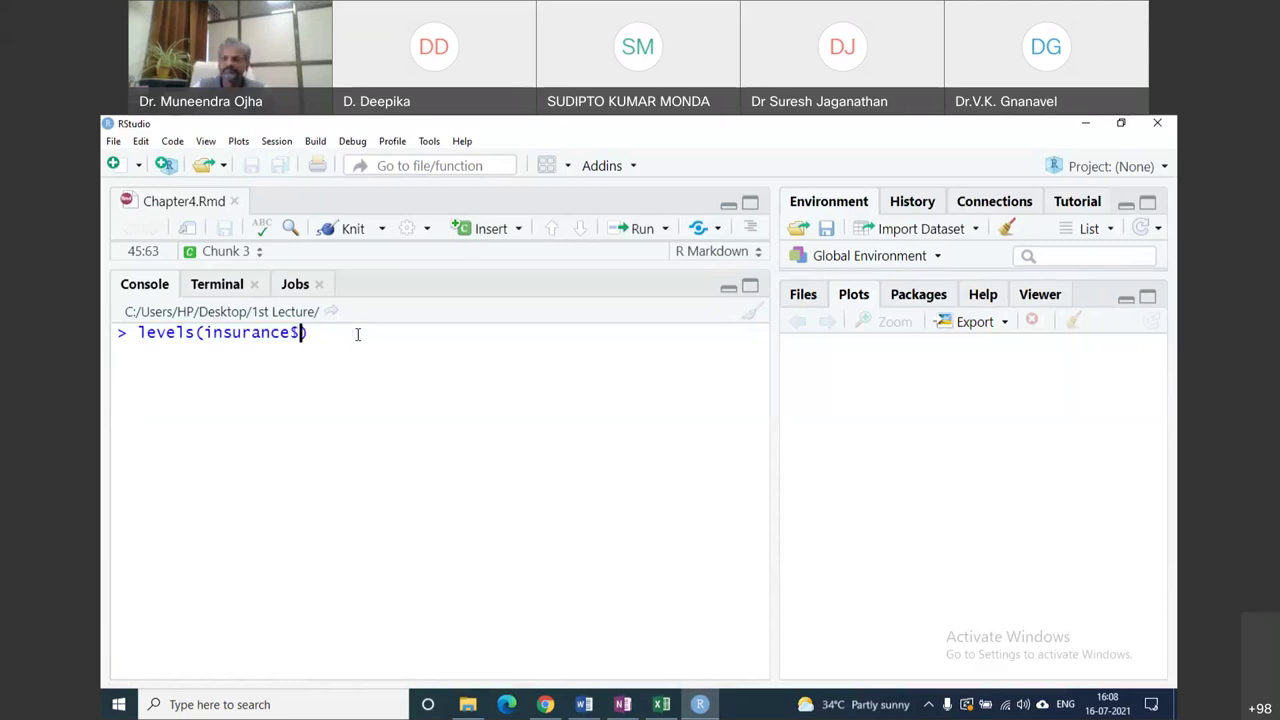
key("Down")
key("Down")
left_click(341, 386)
left_click(387, 333)
key("Return")
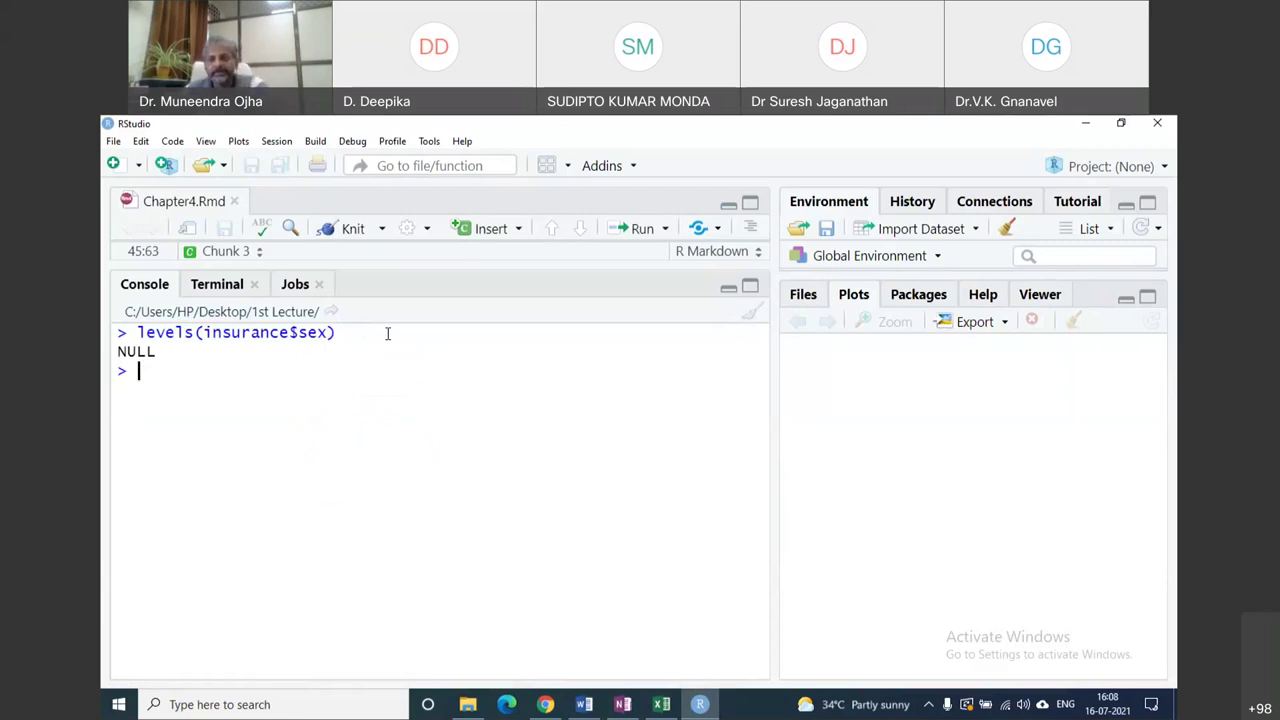
Switch to the insurance sheet in Excel, point out the first female and male entries under sex, and return to the Word notes.
left_click(664, 704)
left_click(200, 308)
left_click(206, 326)
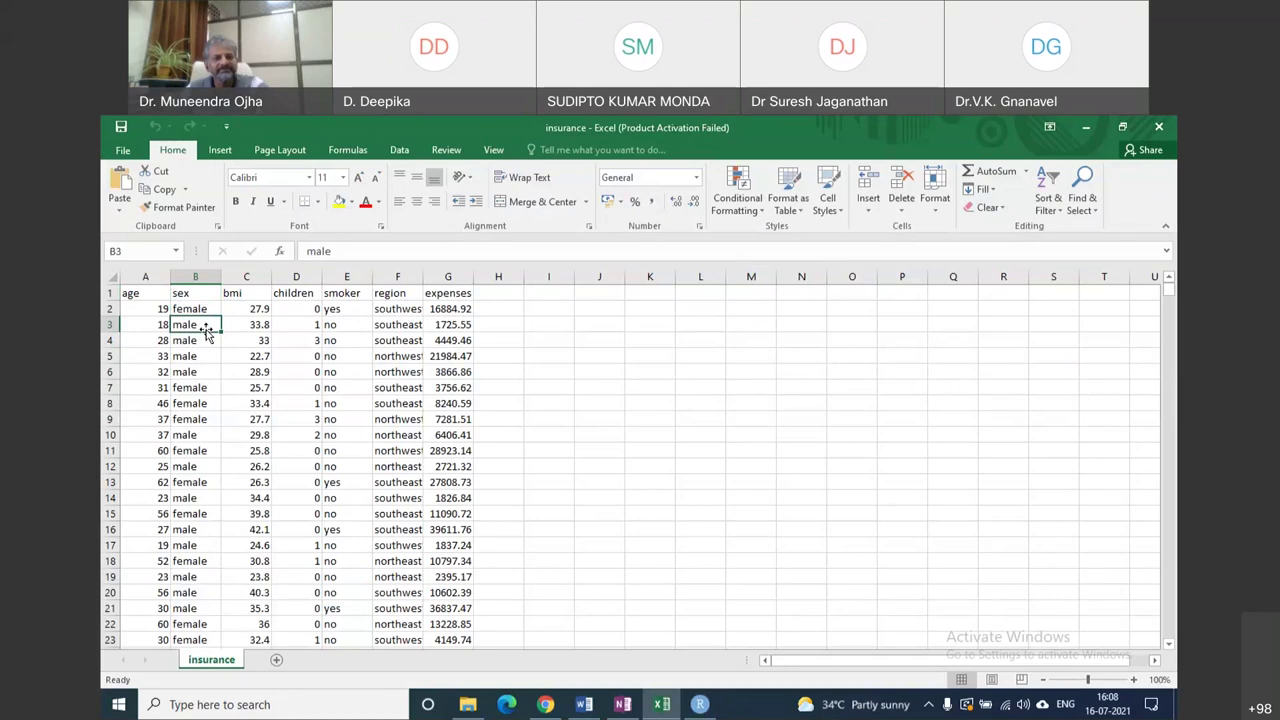
left_click(594, 705)
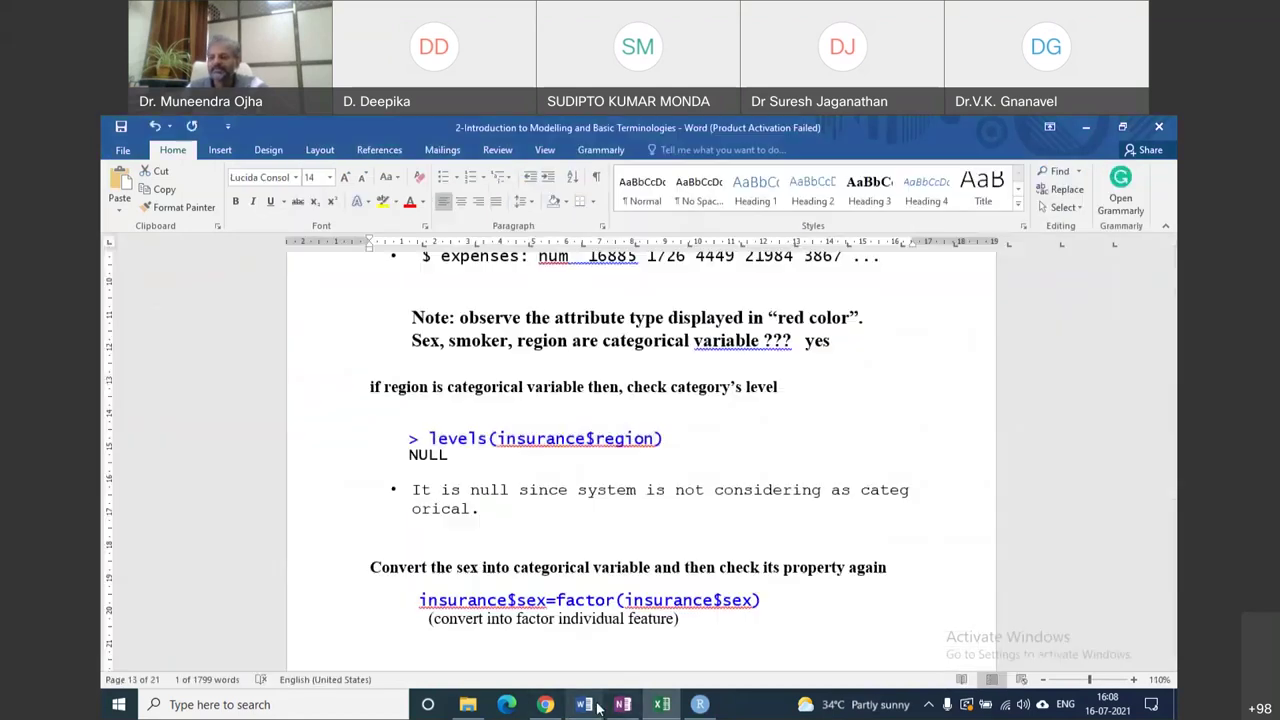
Switch to RStudio and examine the levels(insurance$sex) command and its output, highlighting the sex attribute.
left_click(700, 704)
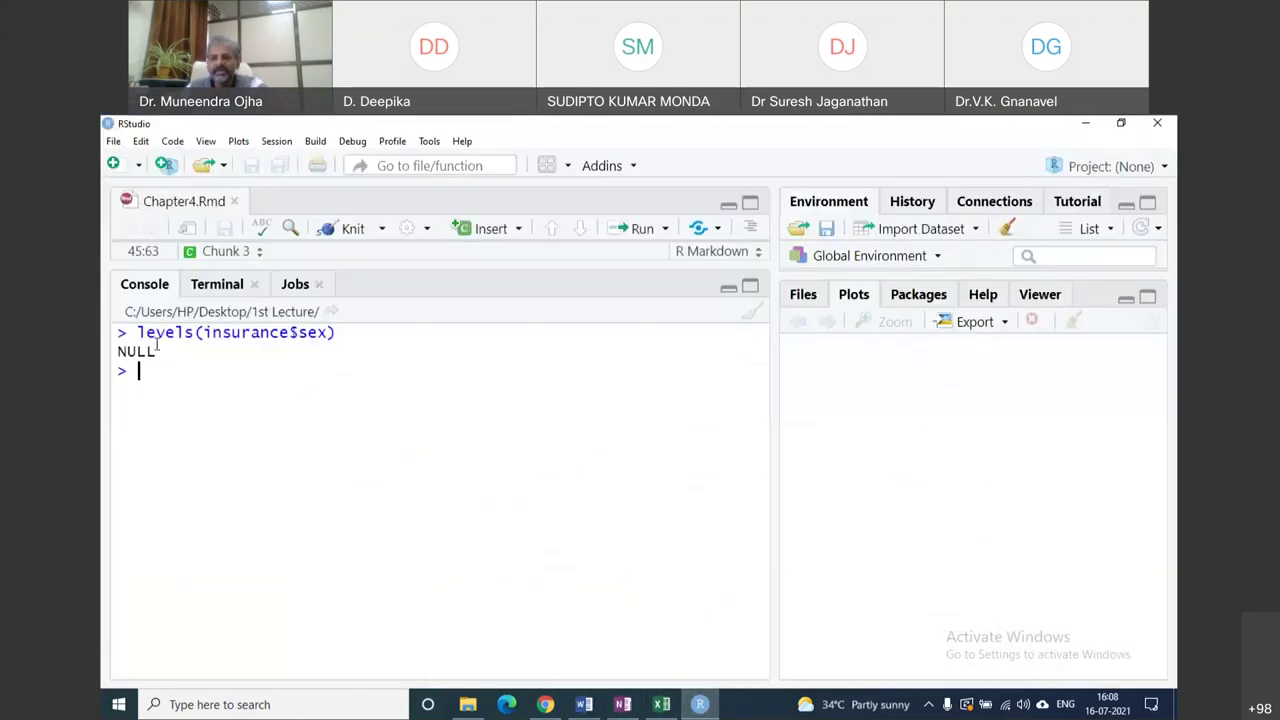
double_click(149, 349)
left_click_drag(207, 334, 320, 334)
left_click(318, 334)
double_click(319, 332)
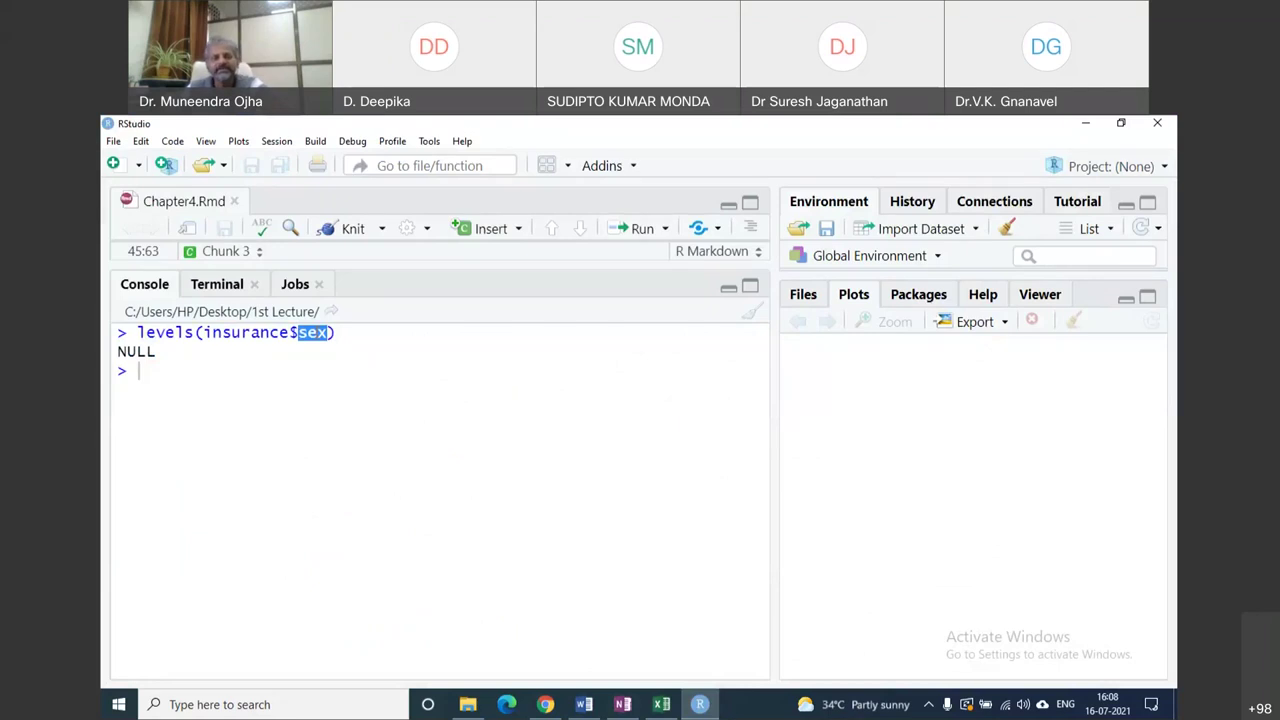
left_click(320, 360)
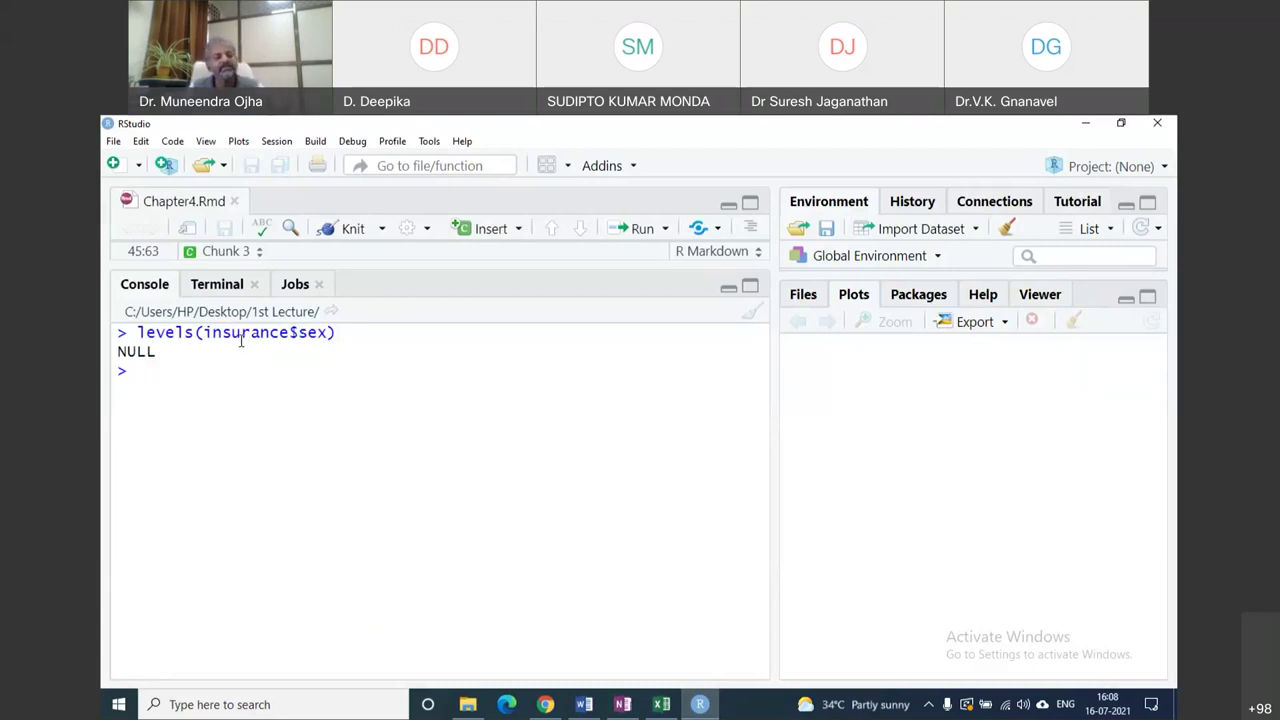
Switch to the Word notes and highlight the factor function in the command that converts sex into a categorical variable.
left_click(585, 706)
scroll(558, 498, "down", 4)
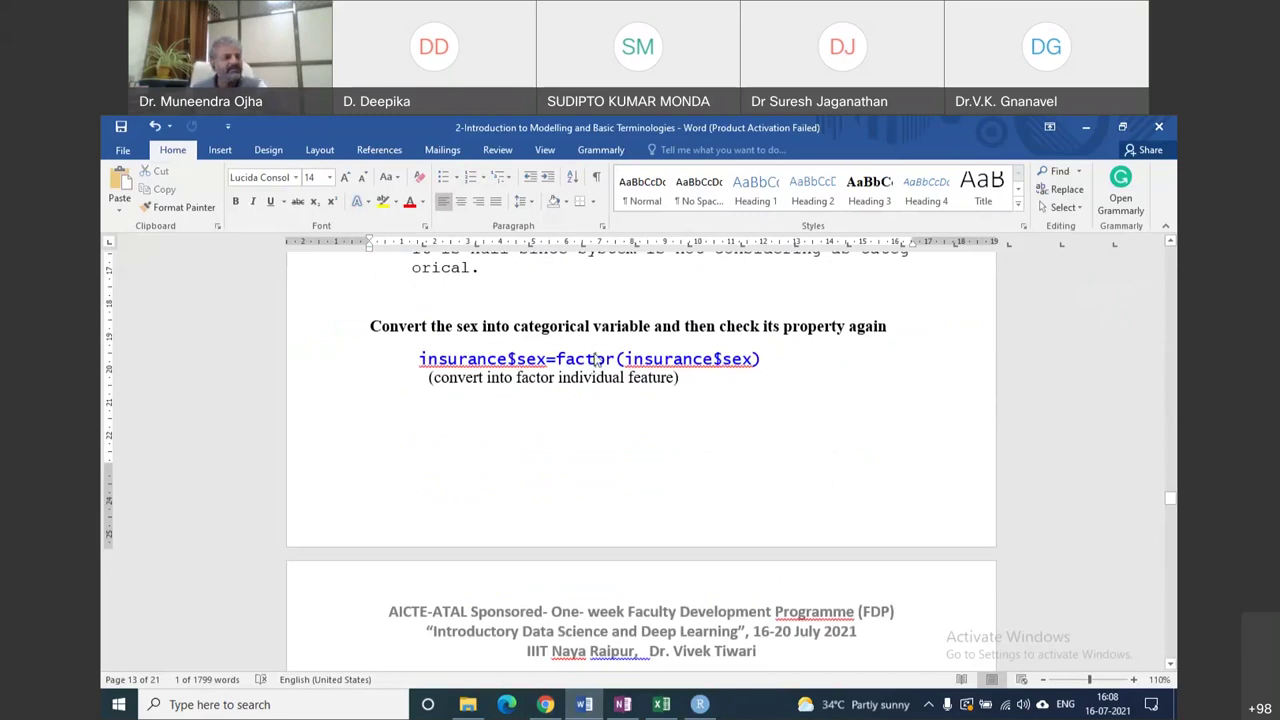
double_click(595, 357)
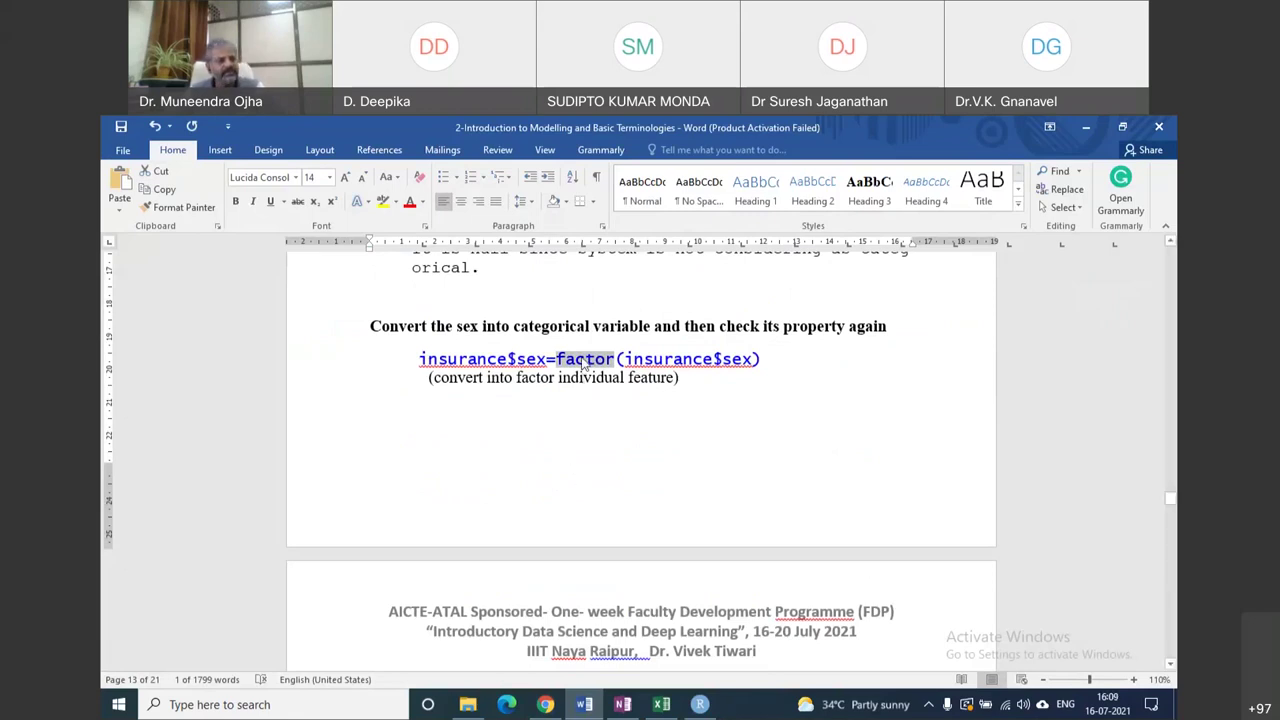
left_click(683, 352)
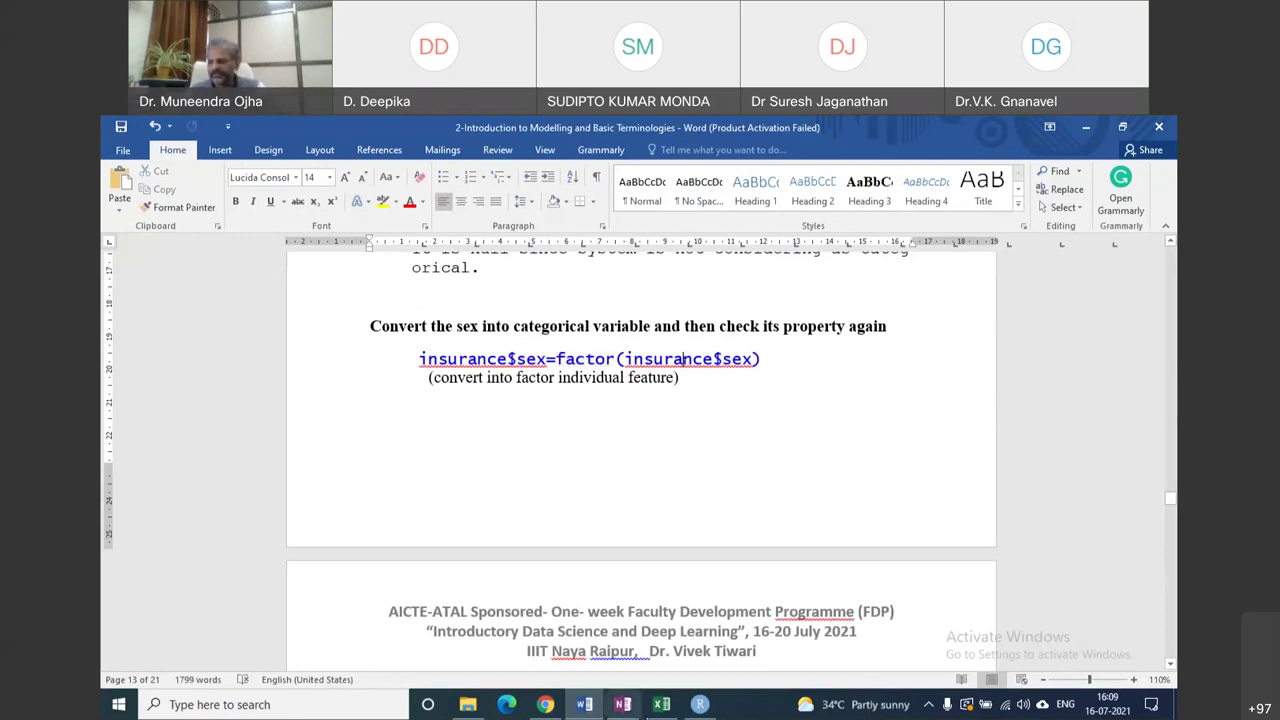
Switch to the Excel sheet, select the sex column and inspect several values in the children column.
key("alt+Tab")
left_click(195, 277)
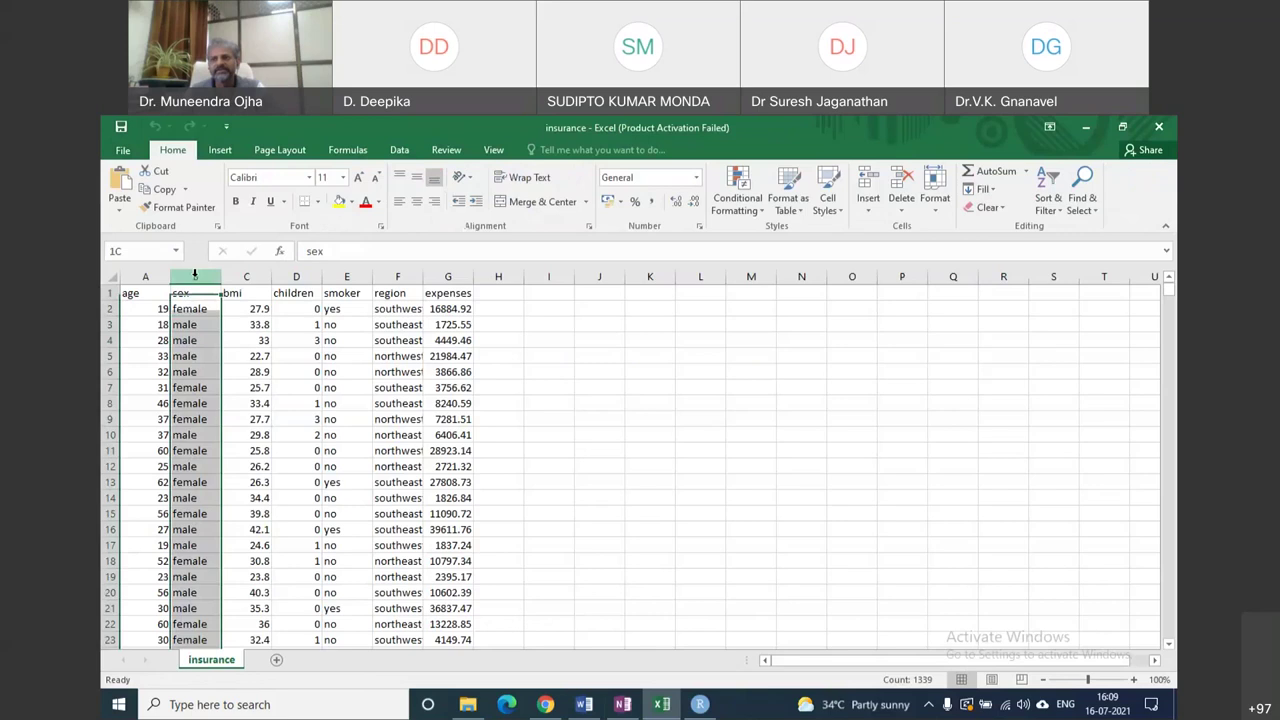
left_click(302, 310)
left_click(300, 340)
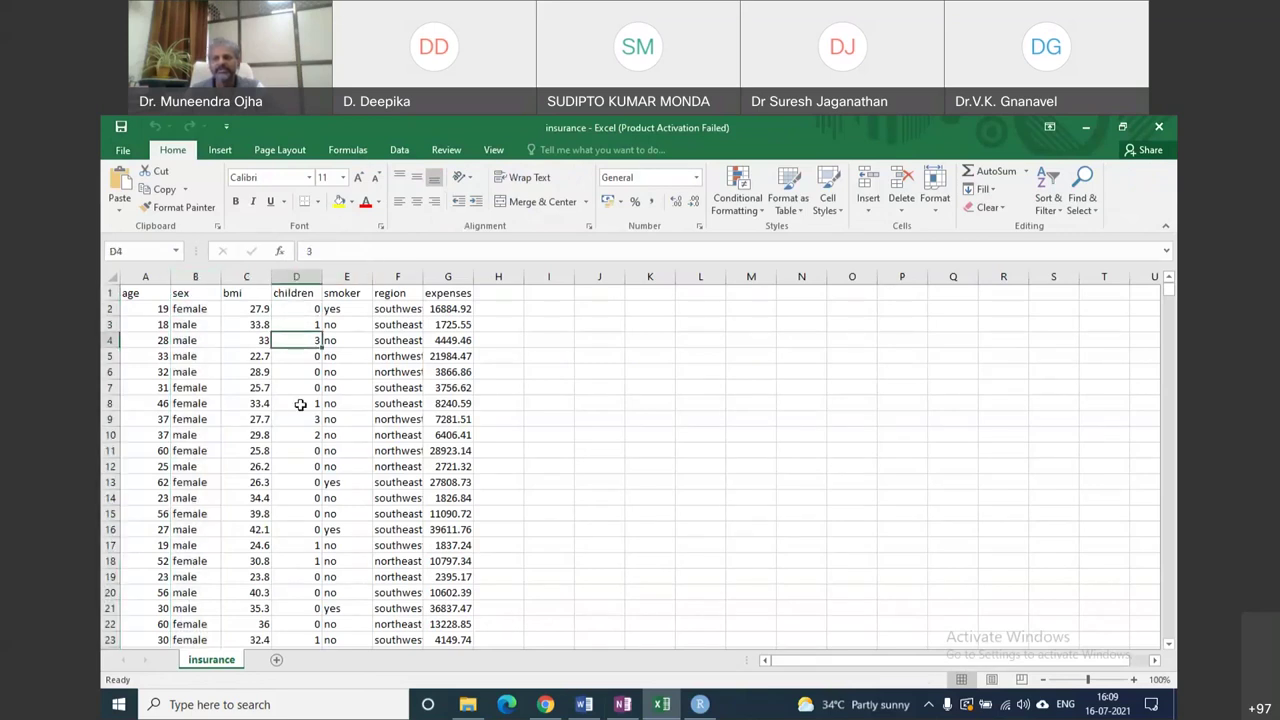
left_click(300, 405)
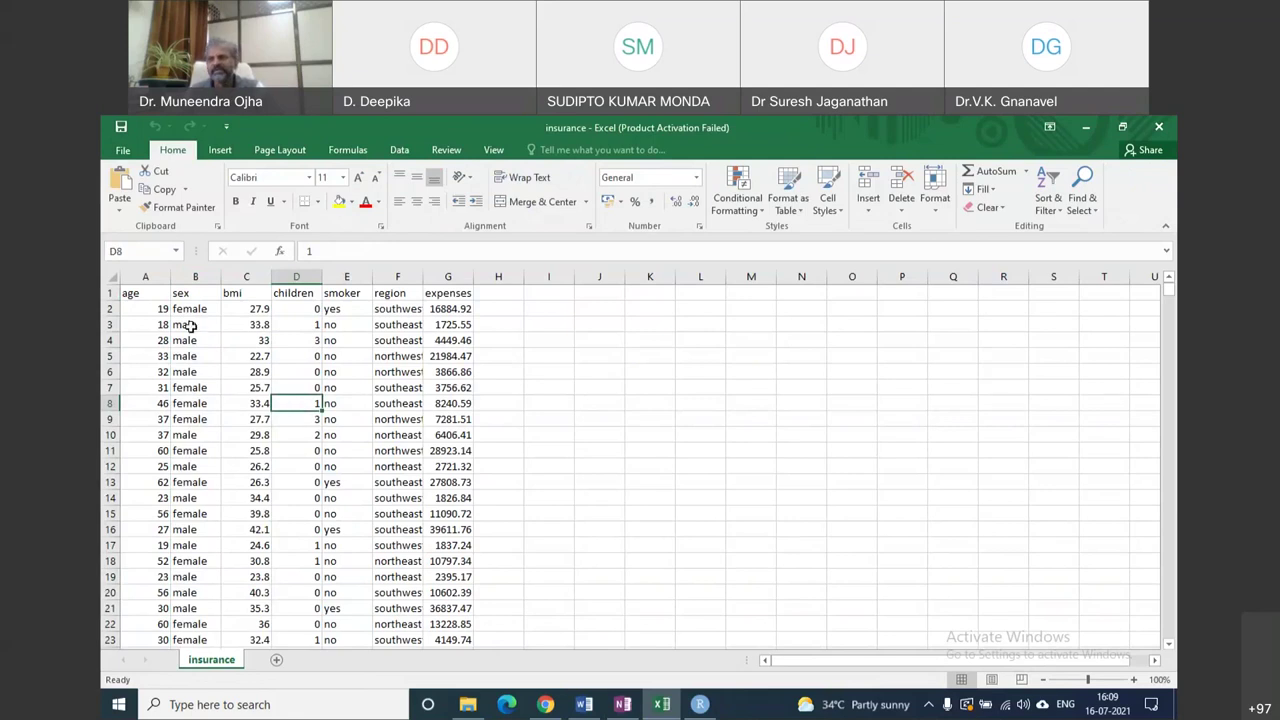
Select the age column and inspect its first three values.
left_click(145, 276)
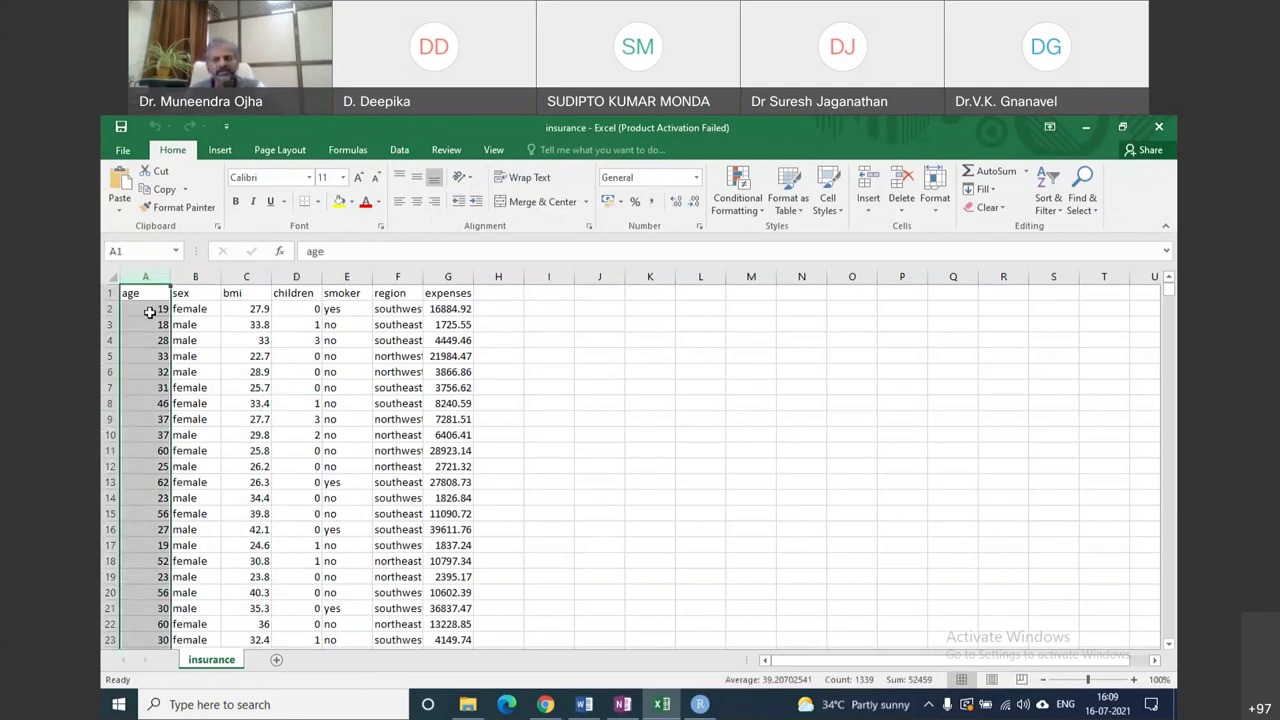
left_click(149, 313)
left_click(152, 326)
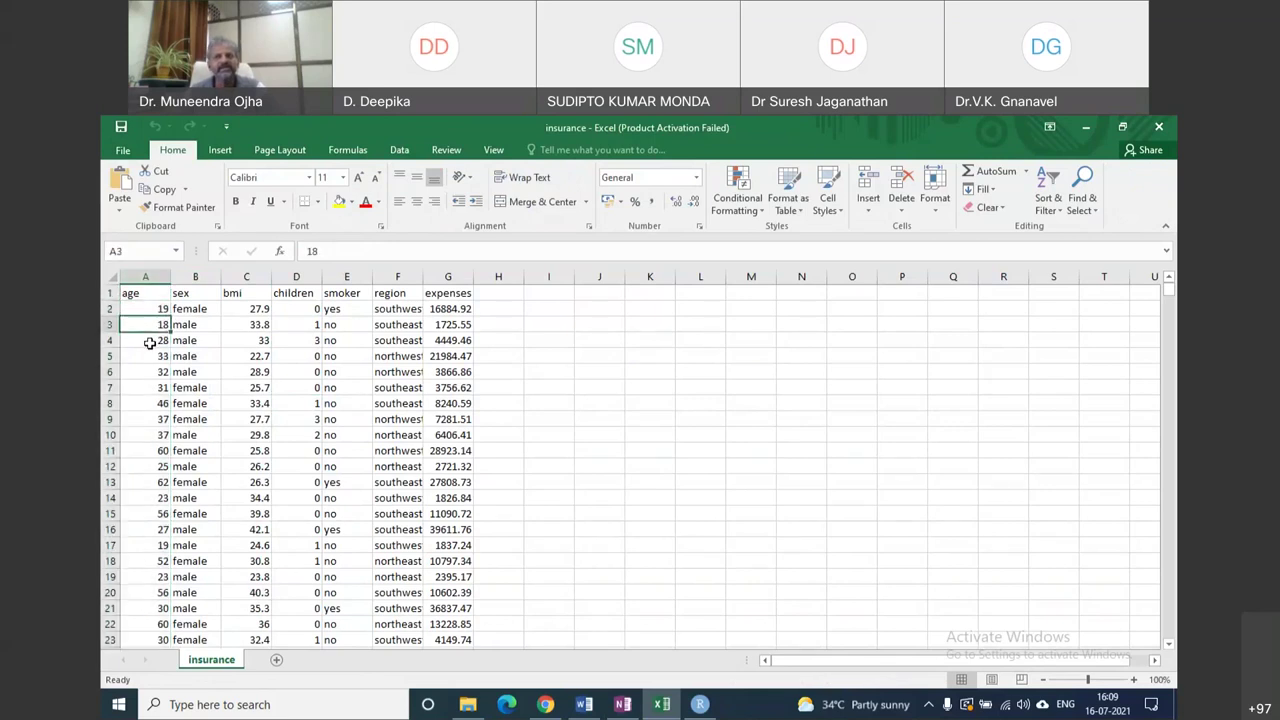
left_click(149, 343)
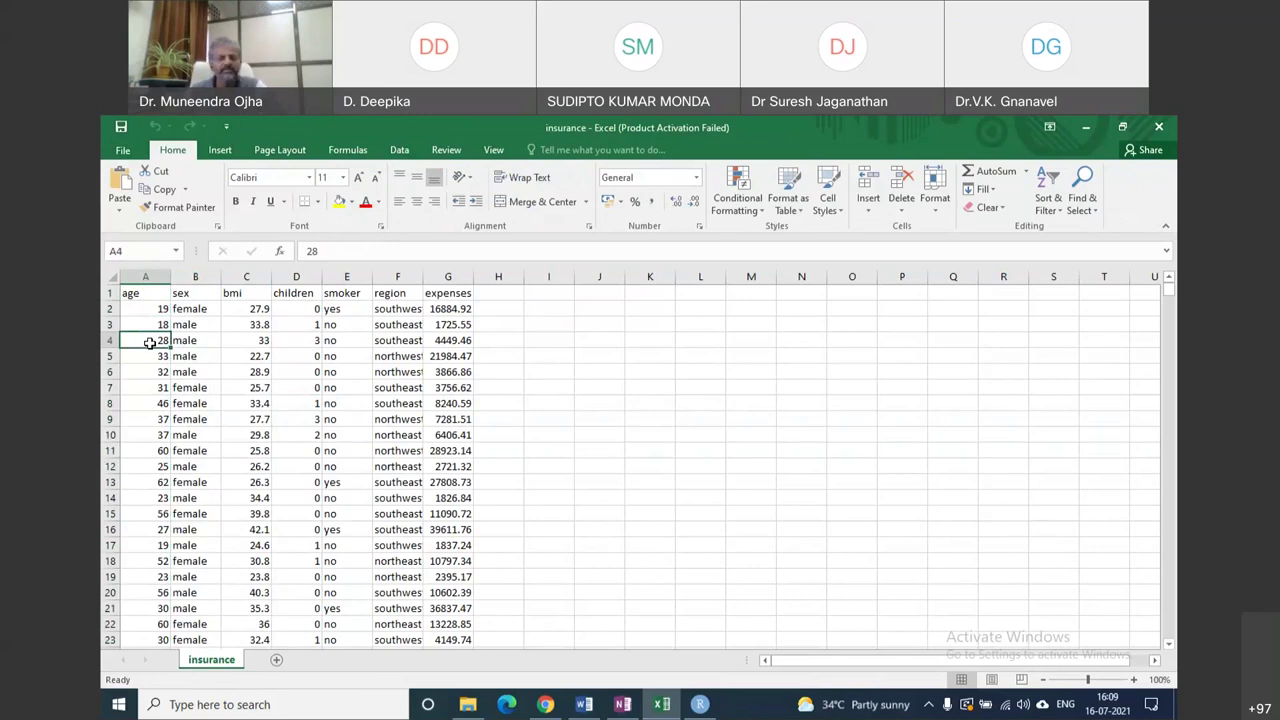
Point out the categorical attributes by selecting the sex, smoker and region columns one after another.
left_click(197, 276)
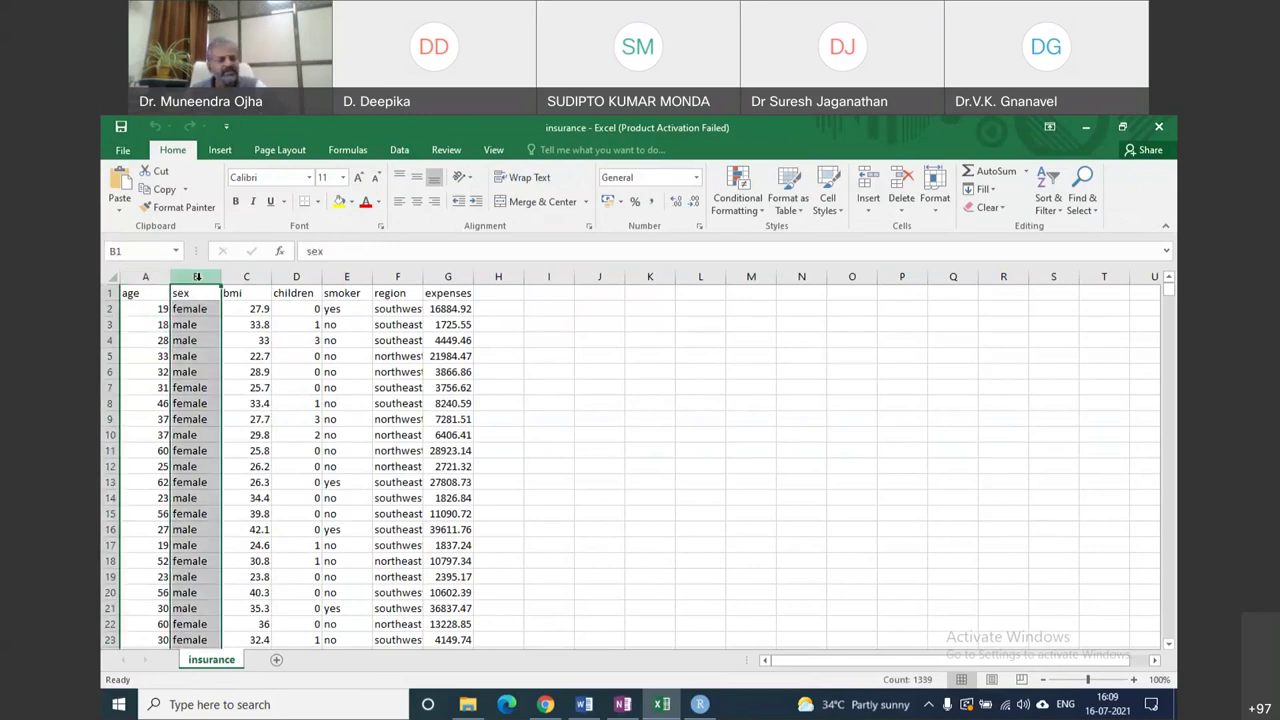
left_click(340, 276)
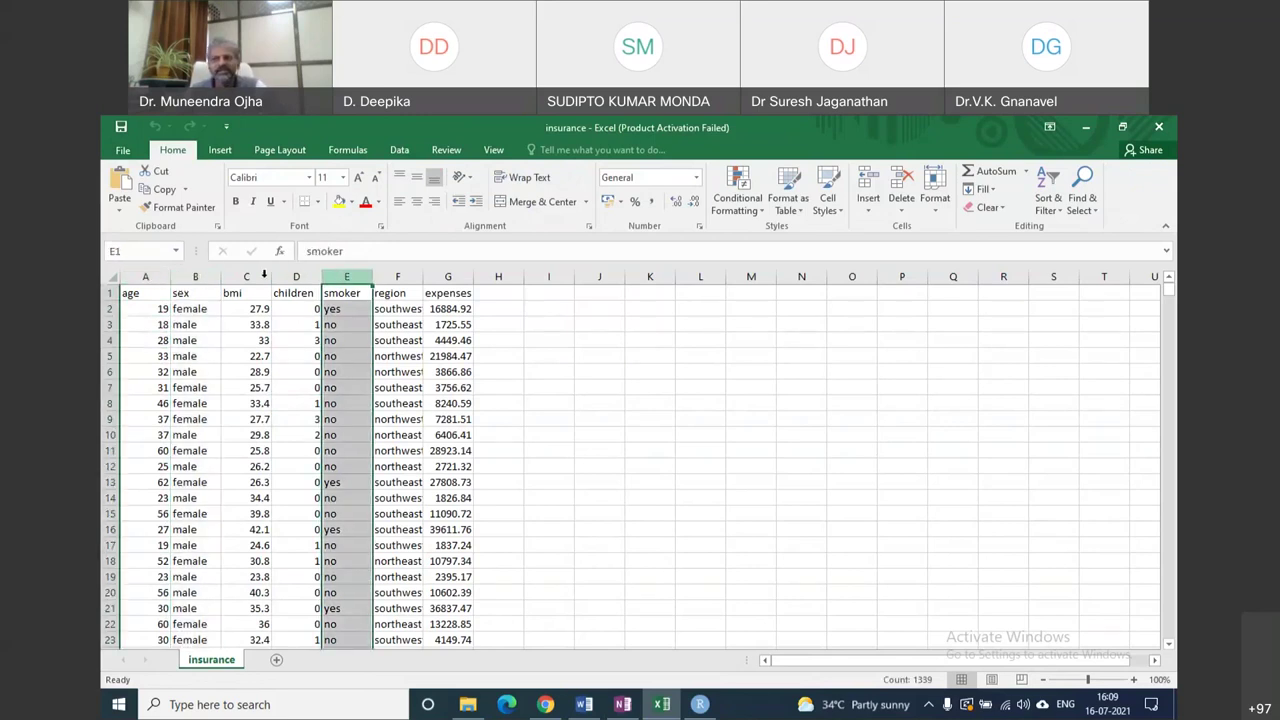
left_click(196, 276)
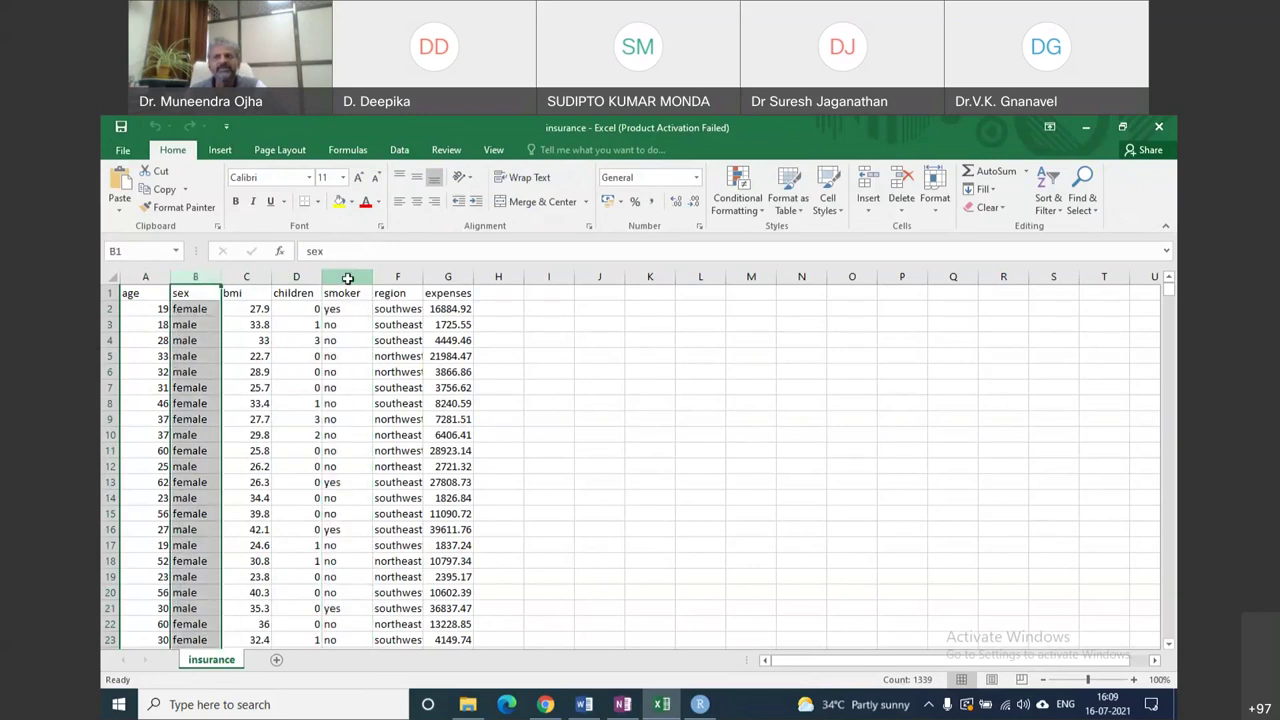
left_click(347, 276)
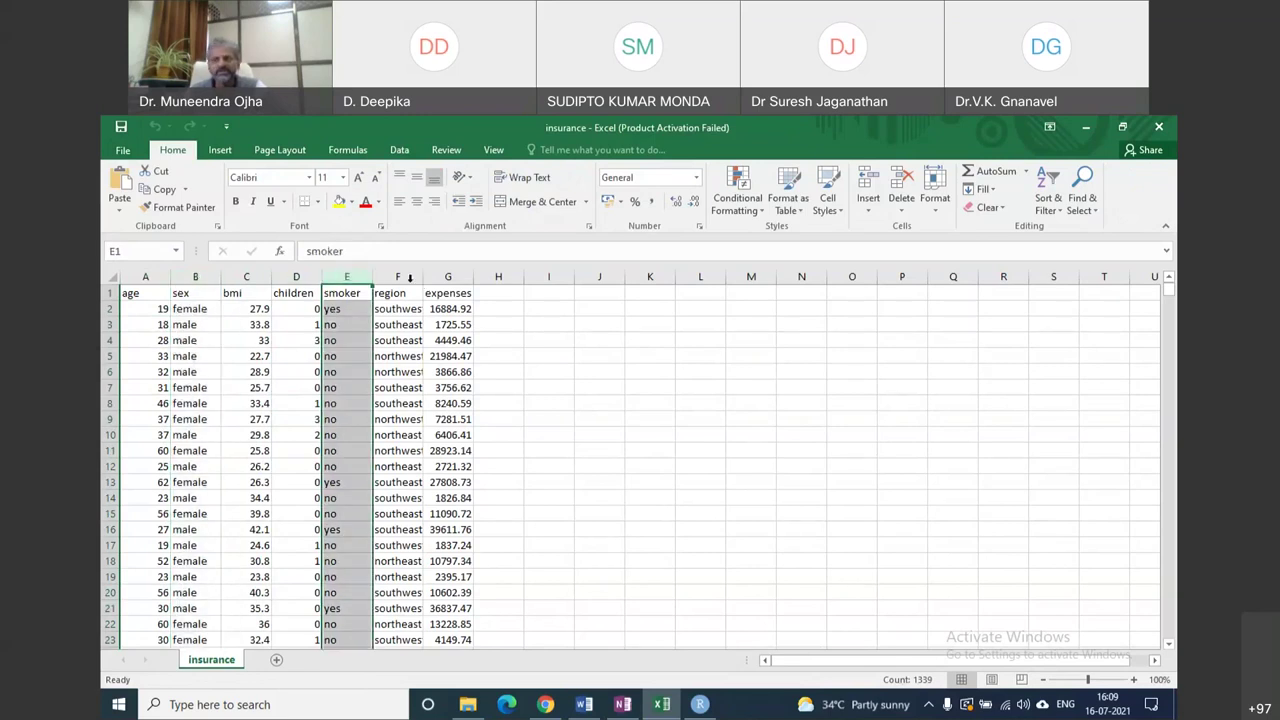
left_click(406, 276)
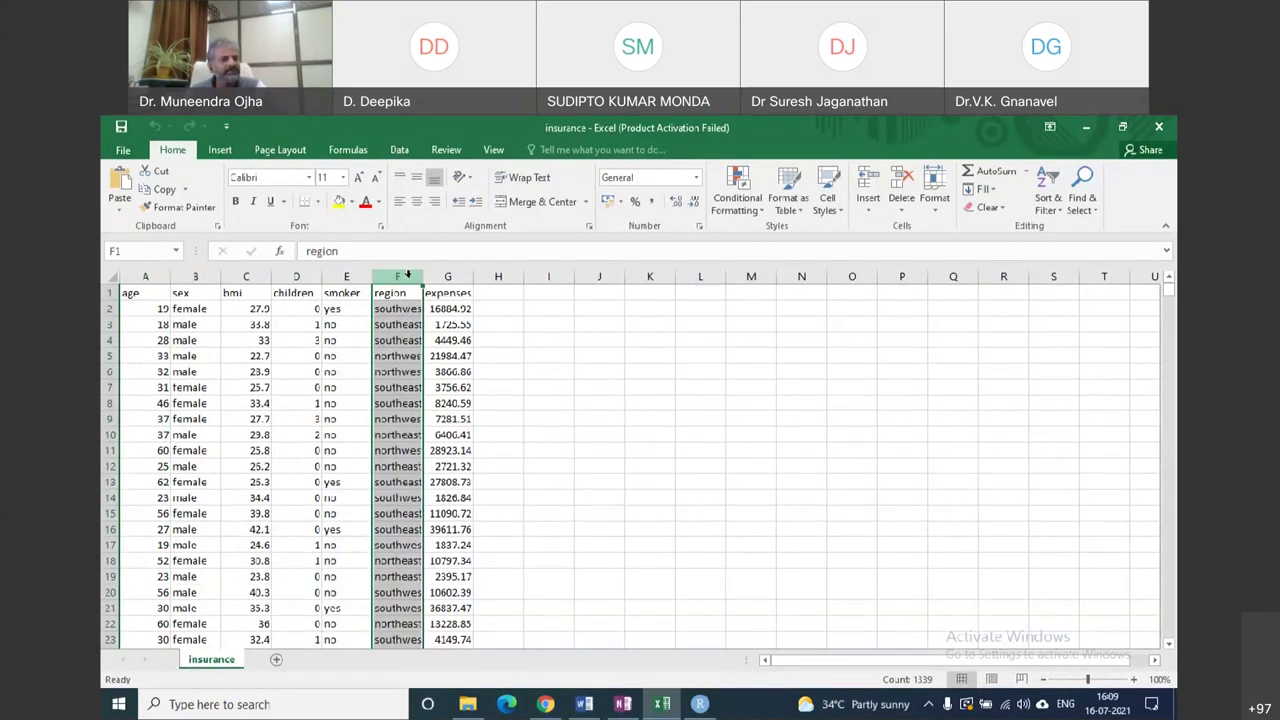
Copy insurance$sex=factor(insurance$sex) from the Word notes and run it in the RStudio console.
left_click(584, 704)
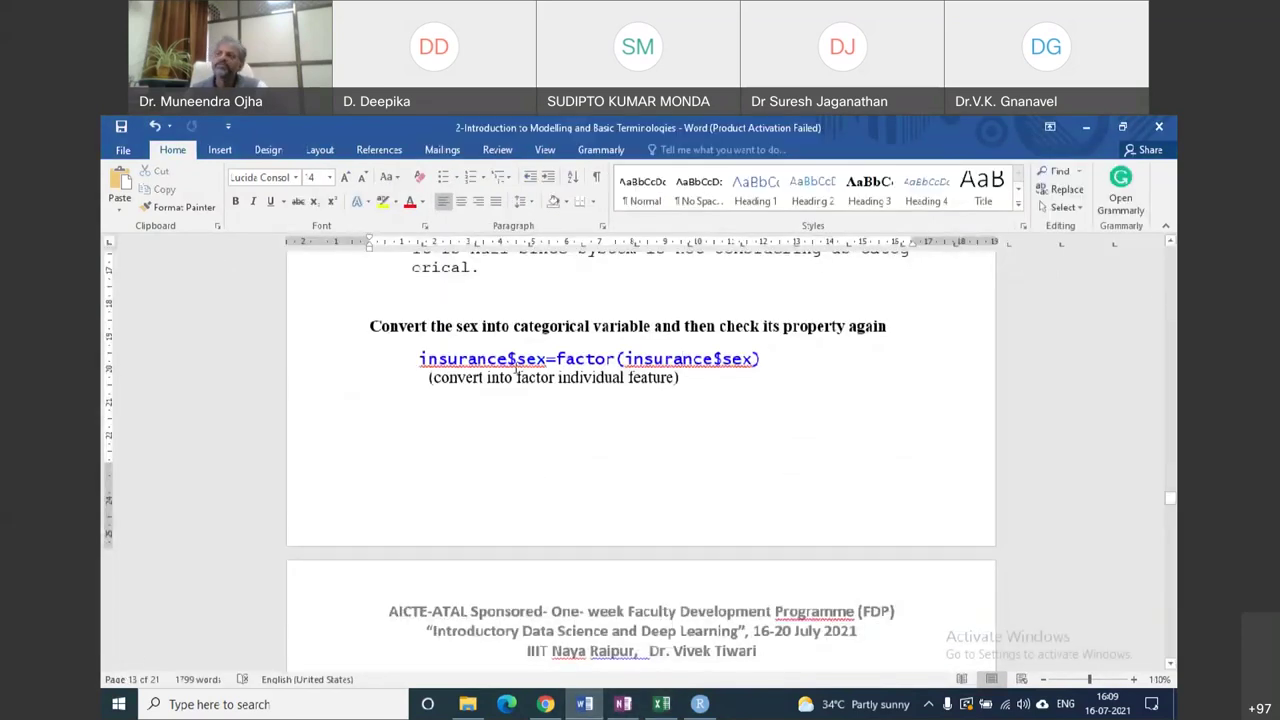
double_click(441, 360)
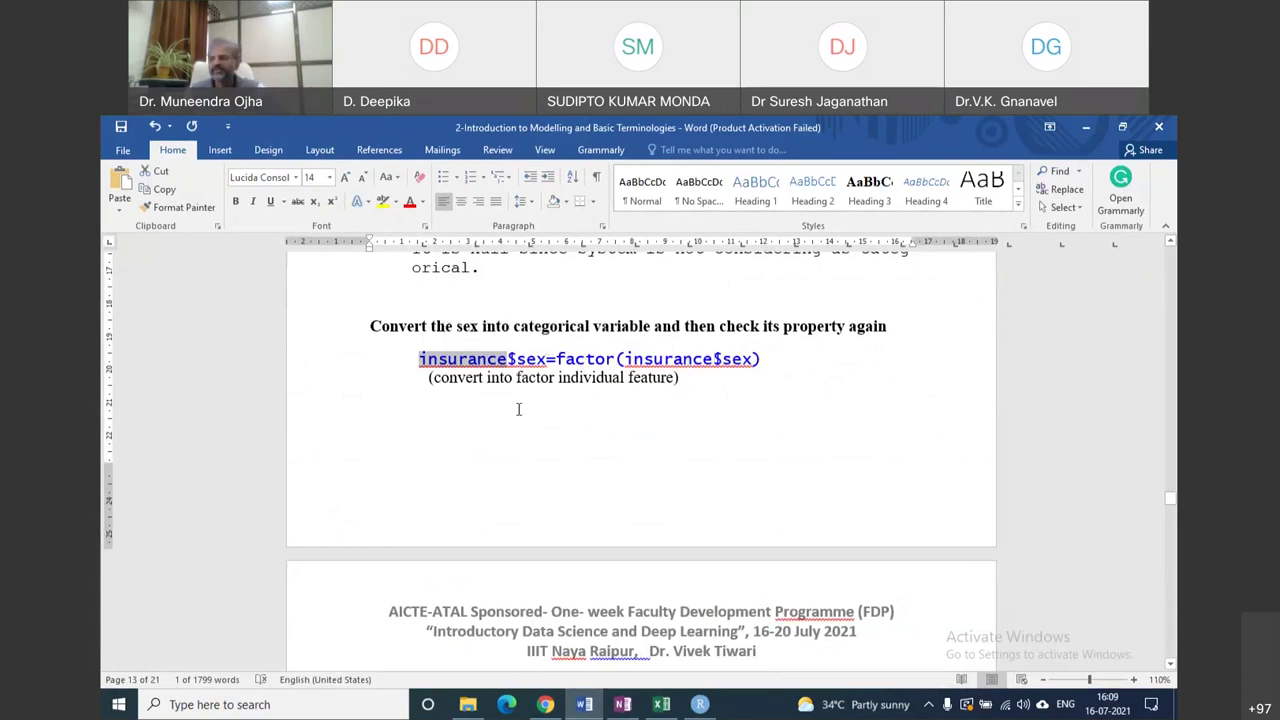
left_click_drag(411, 403, 399, 357)
key("ctrl+c")
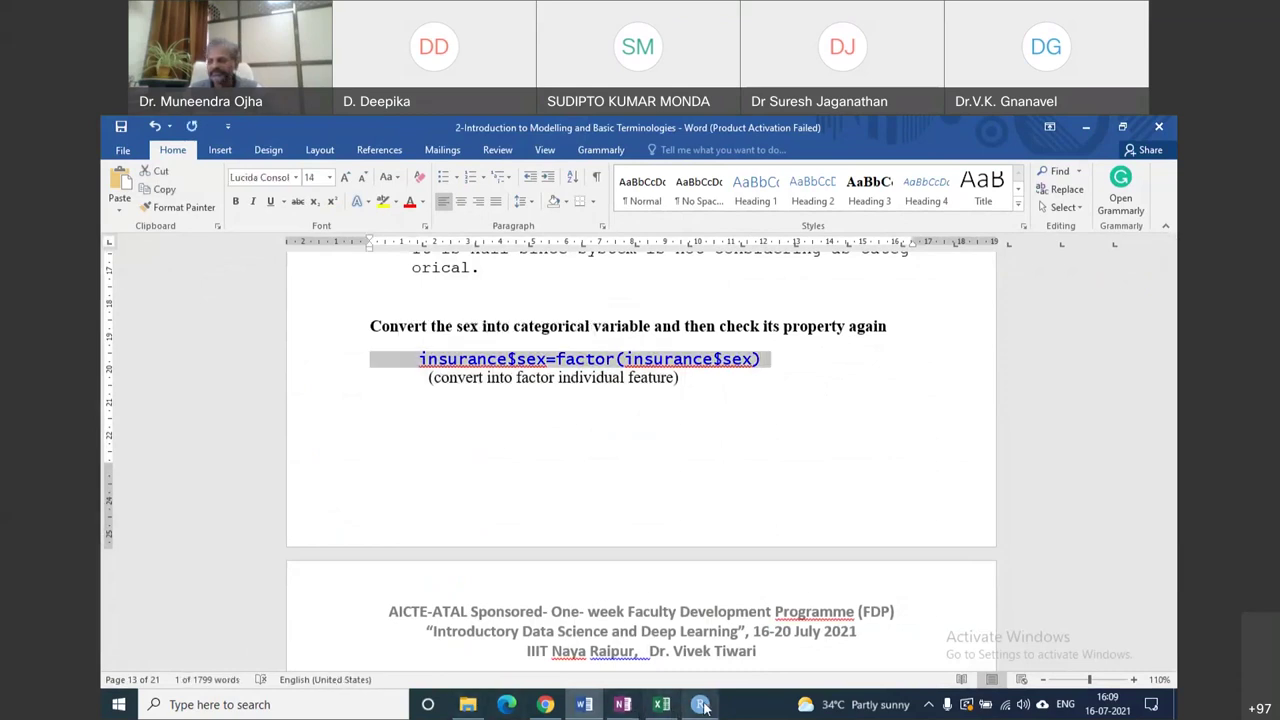
left_click(703, 706)
key("ctrl+v")
key("Return")
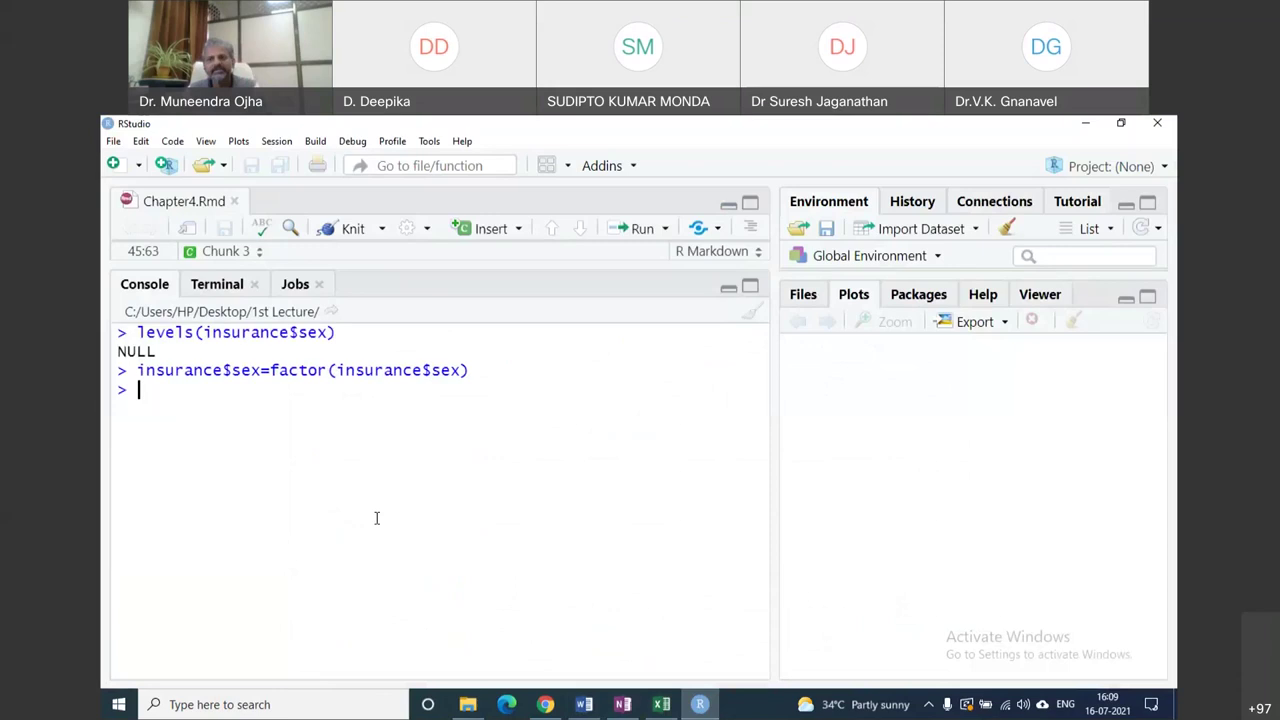
Recall levels(insurance$sex) from the console history and run it again.
key("Up")
key("Up")
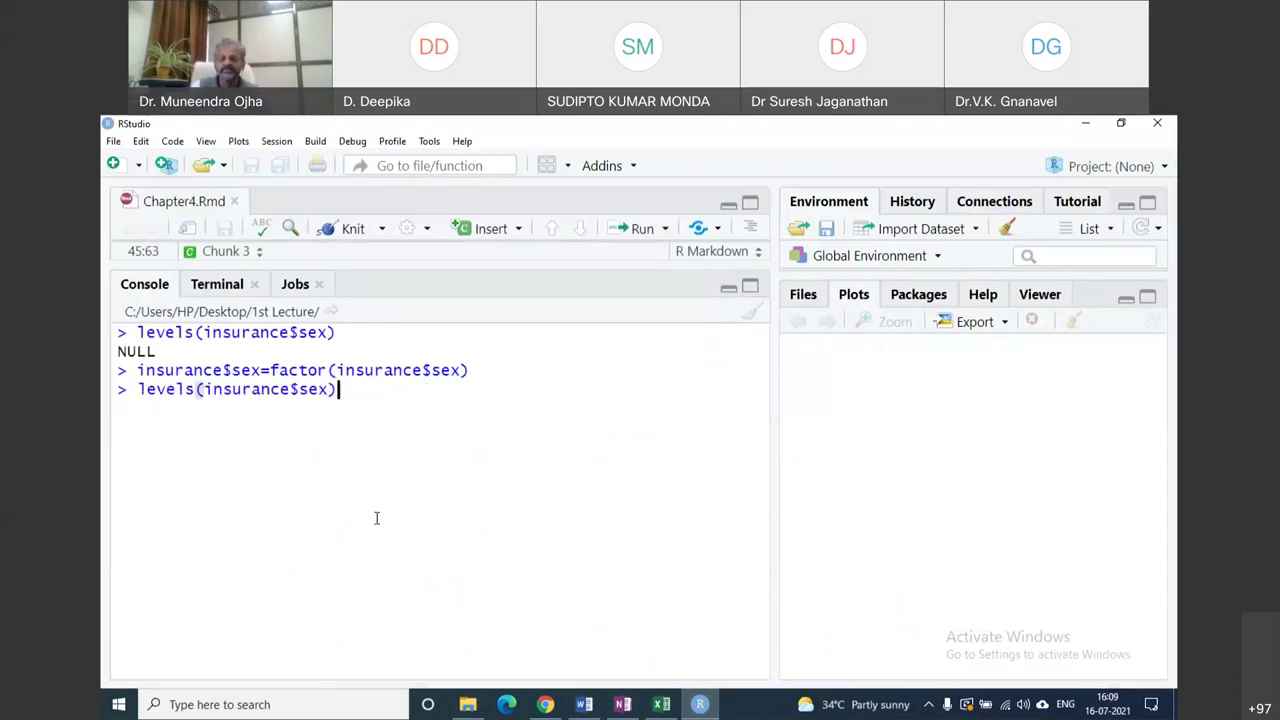
key("Return")
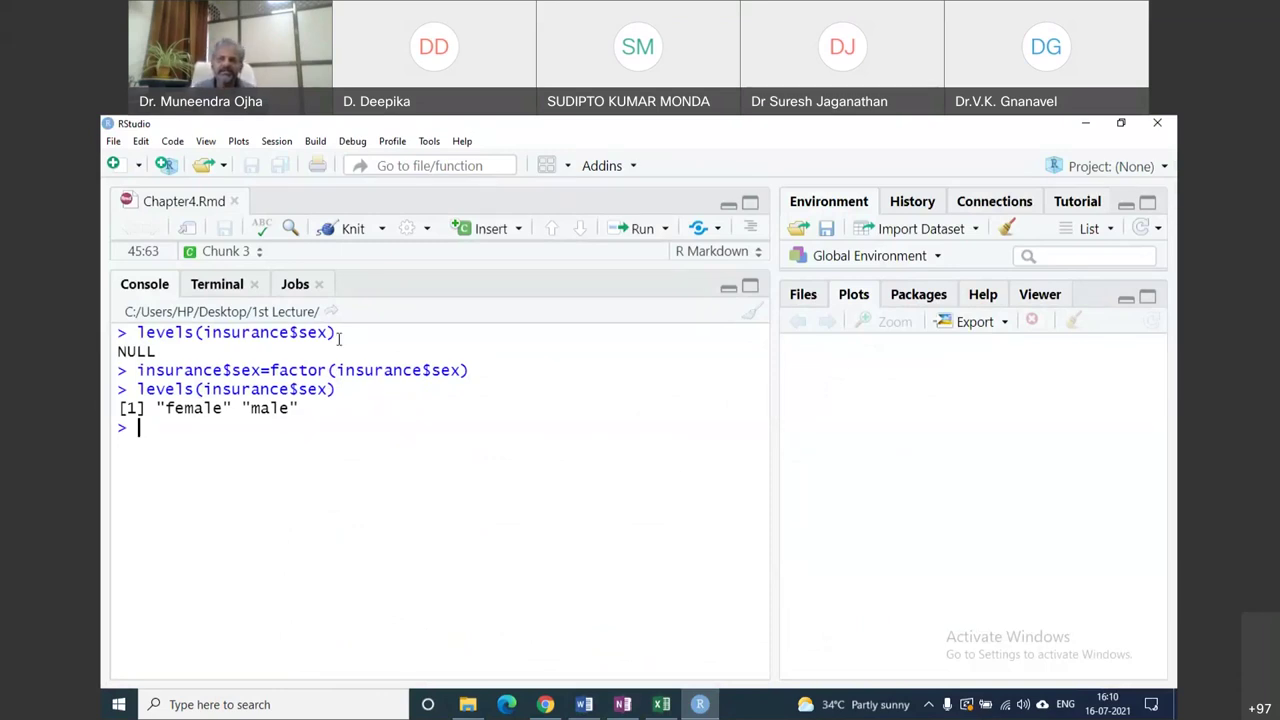
Highlight the levels(insurance$sex) commands before and after the factor conversion to compare their outputs.
left_click_drag(339, 339, 148, 333)
left_click_drag(140, 332, 136, 332)
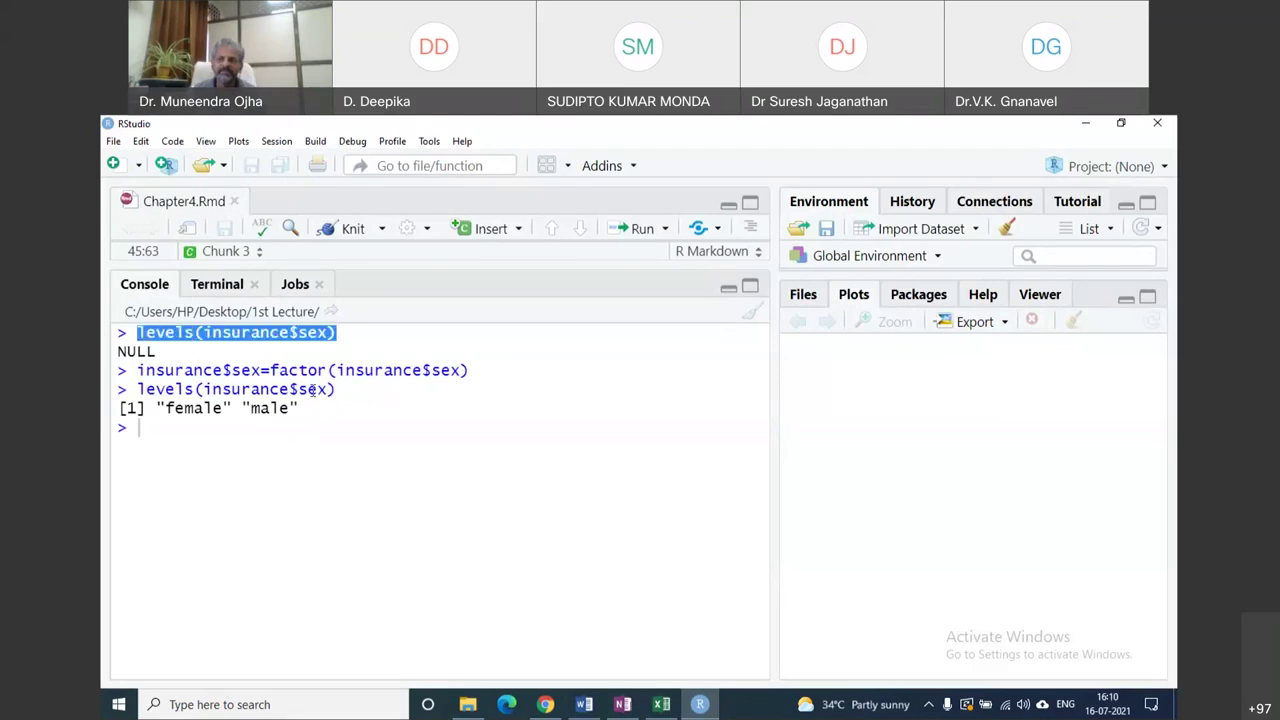
left_click_drag(344, 389, 136, 389)
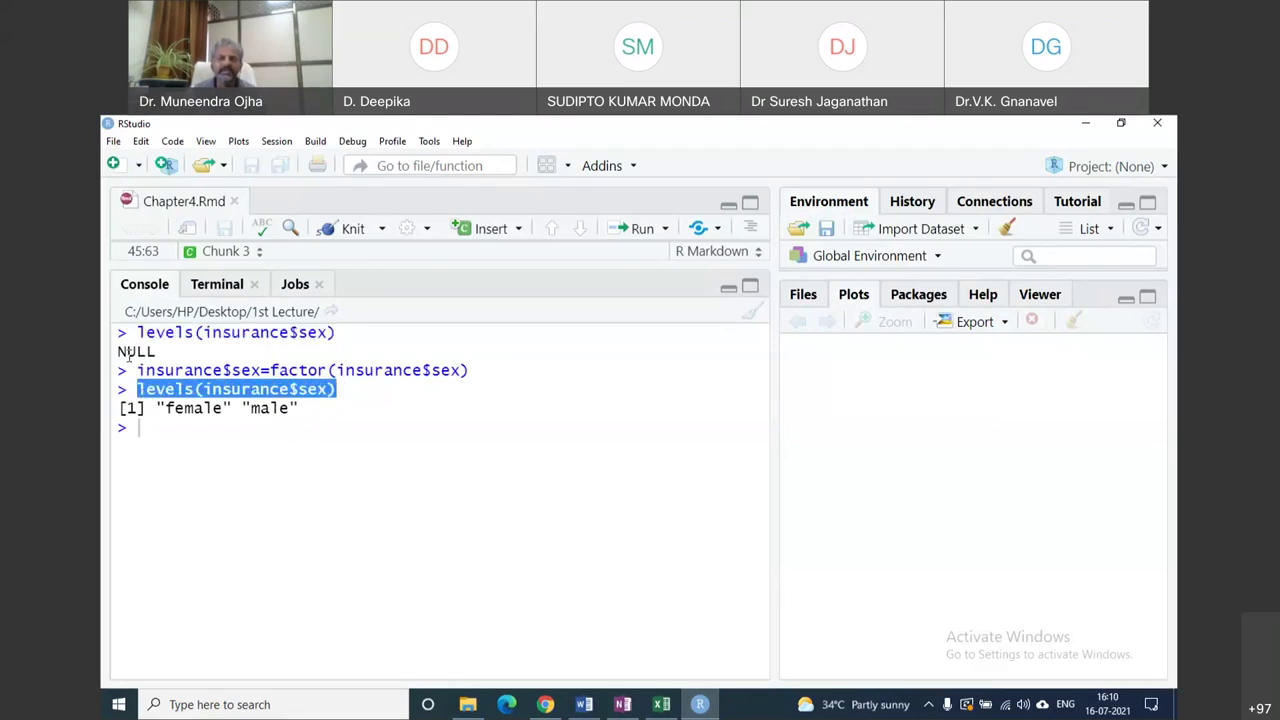
Highlight factor, the sex argument and the levels(insurance$sex) call in the console commands to explain the conversion.
left_click(130, 352)
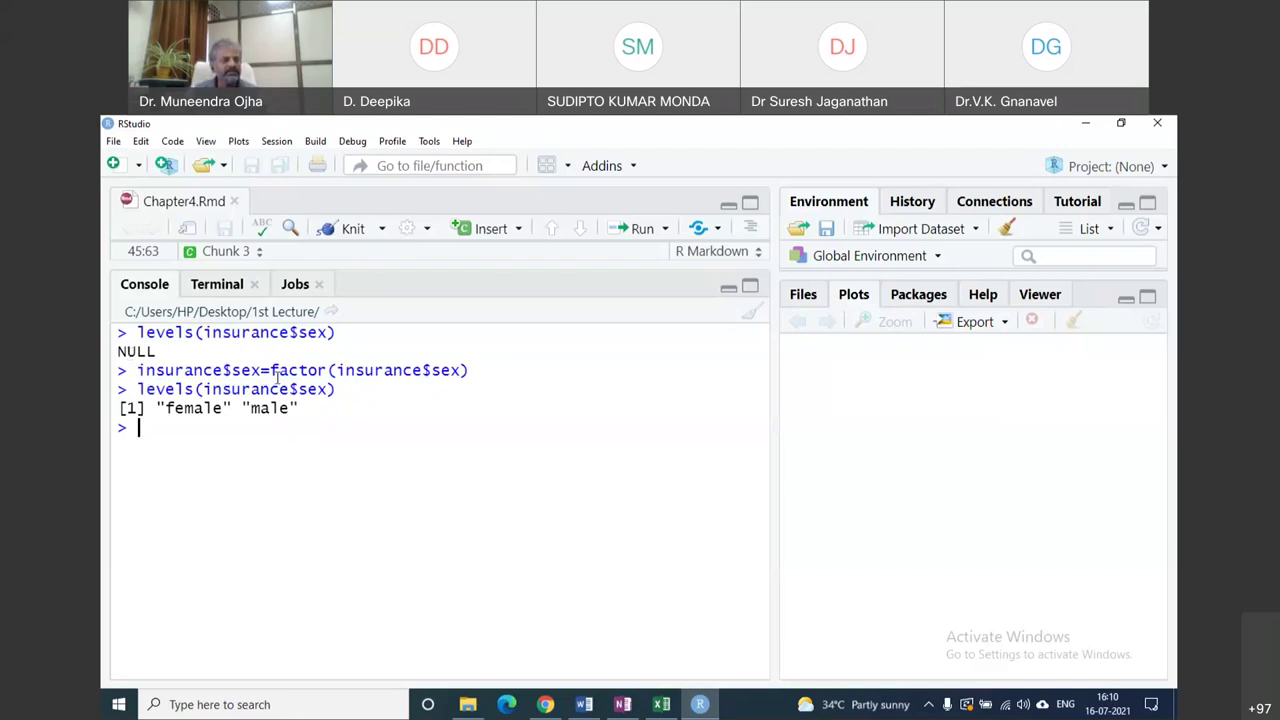
left_click_drag(327, 372, 271, 371)
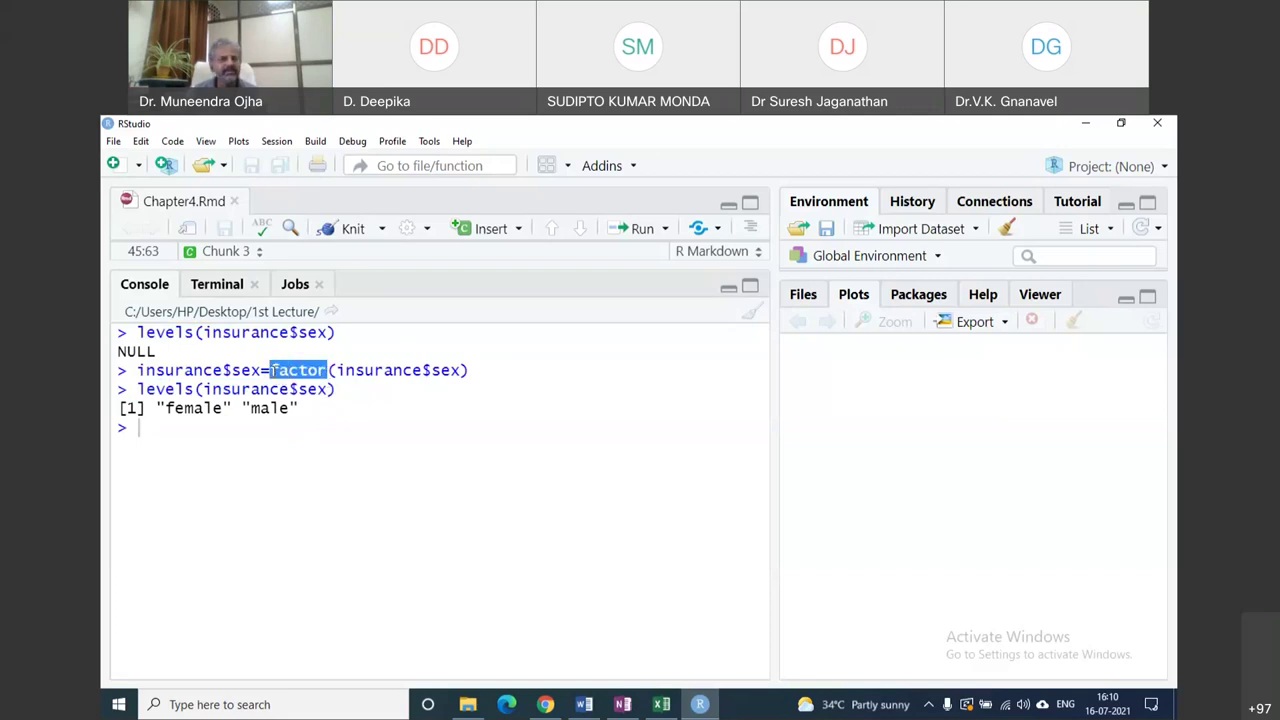
double_click(317, 332)
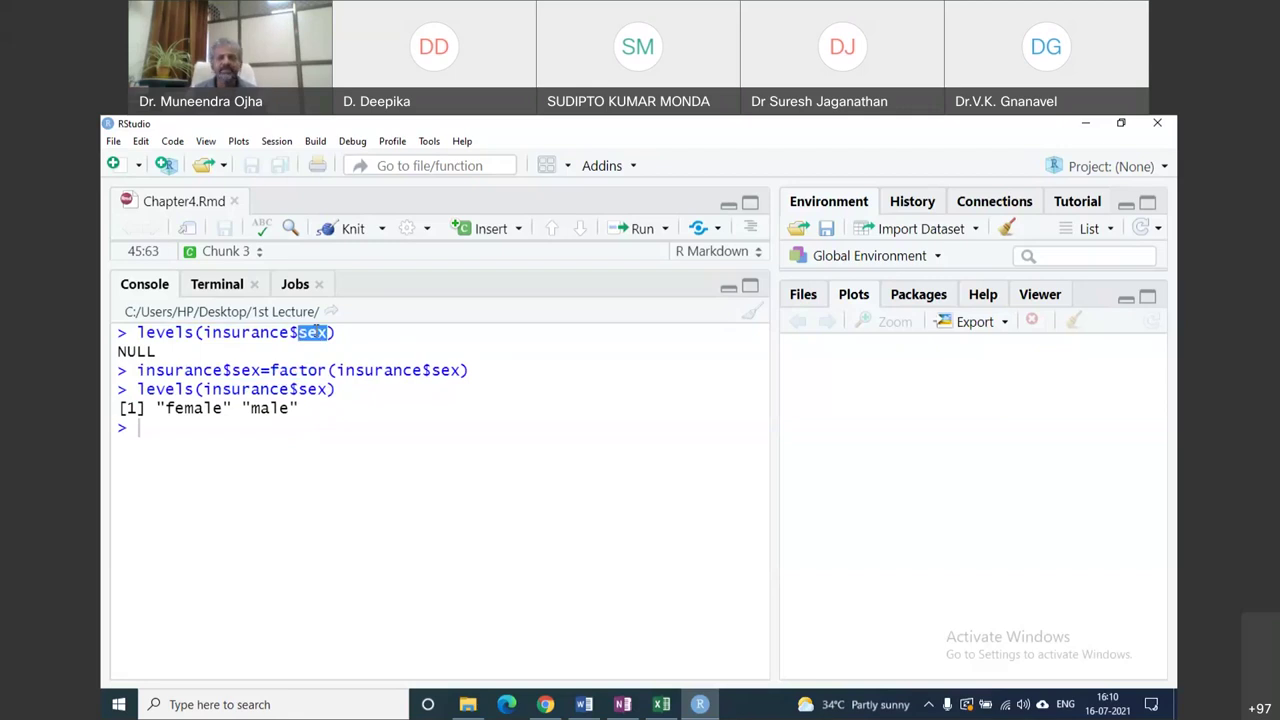
left_click_drag(342, 390, 156, 390)
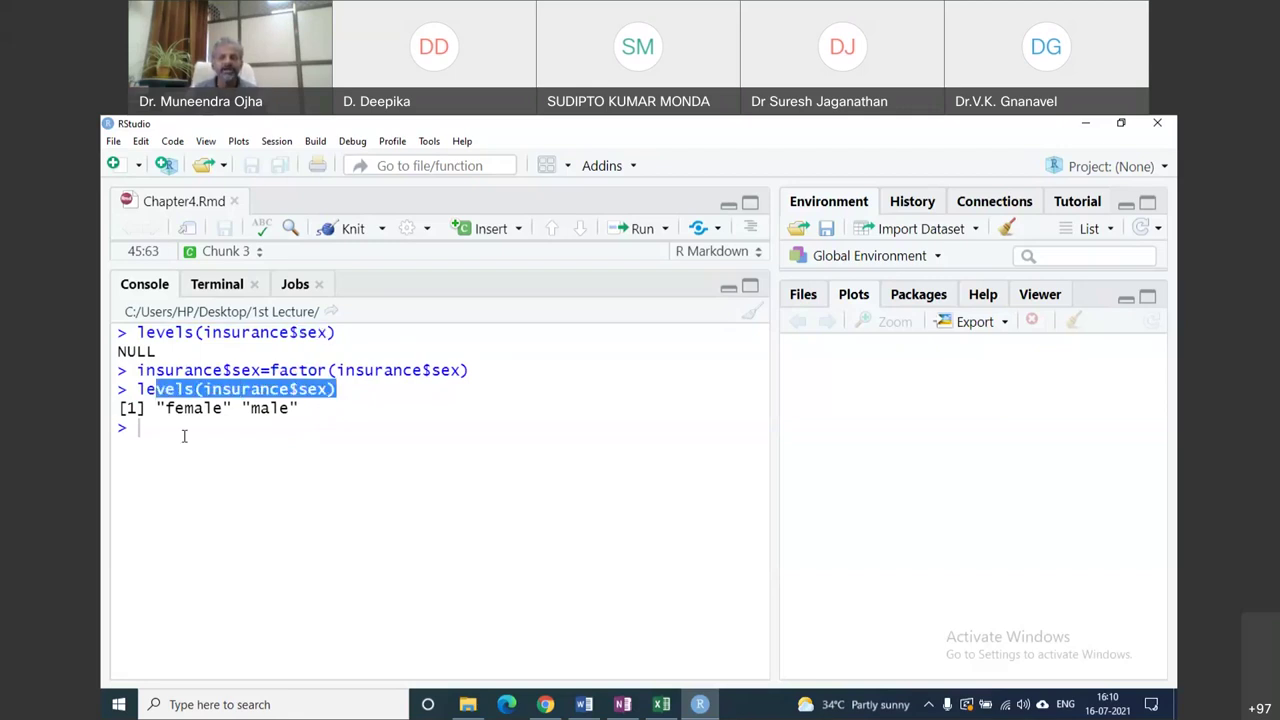
double_click(166, 390)
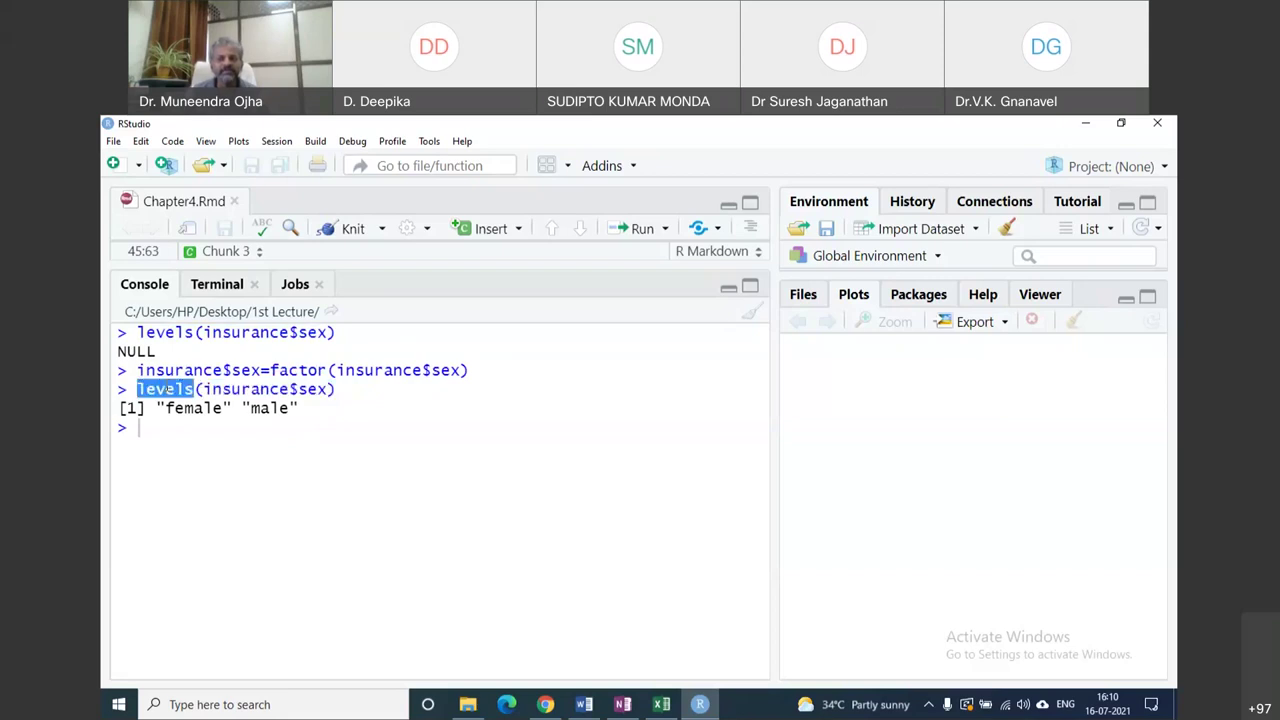
Switch to the insurance workbook in Excel and select the sex values in B2:B17 to show the data.
left_click(661, 704)
left_click_drag(190, 309, 185, 538)
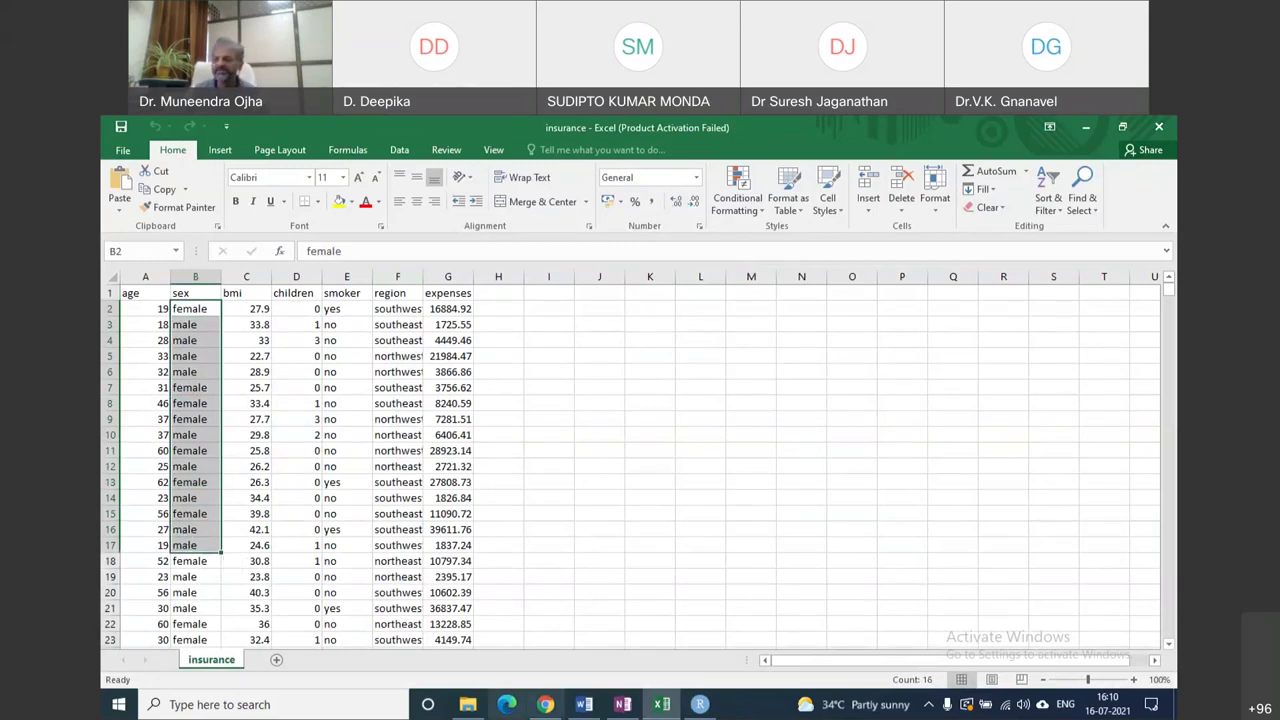
Return to RStudio and run str(insurance) in the console to check the attribute types.
left_click(661, 704)
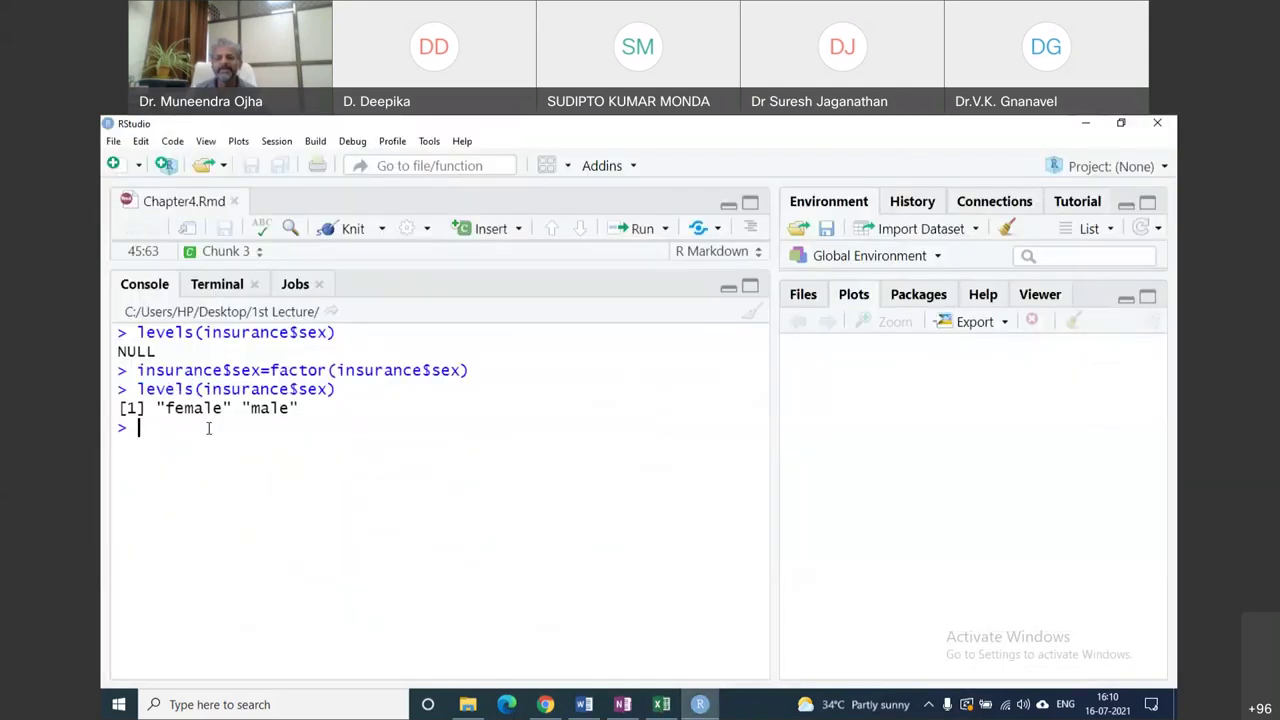
type("str")
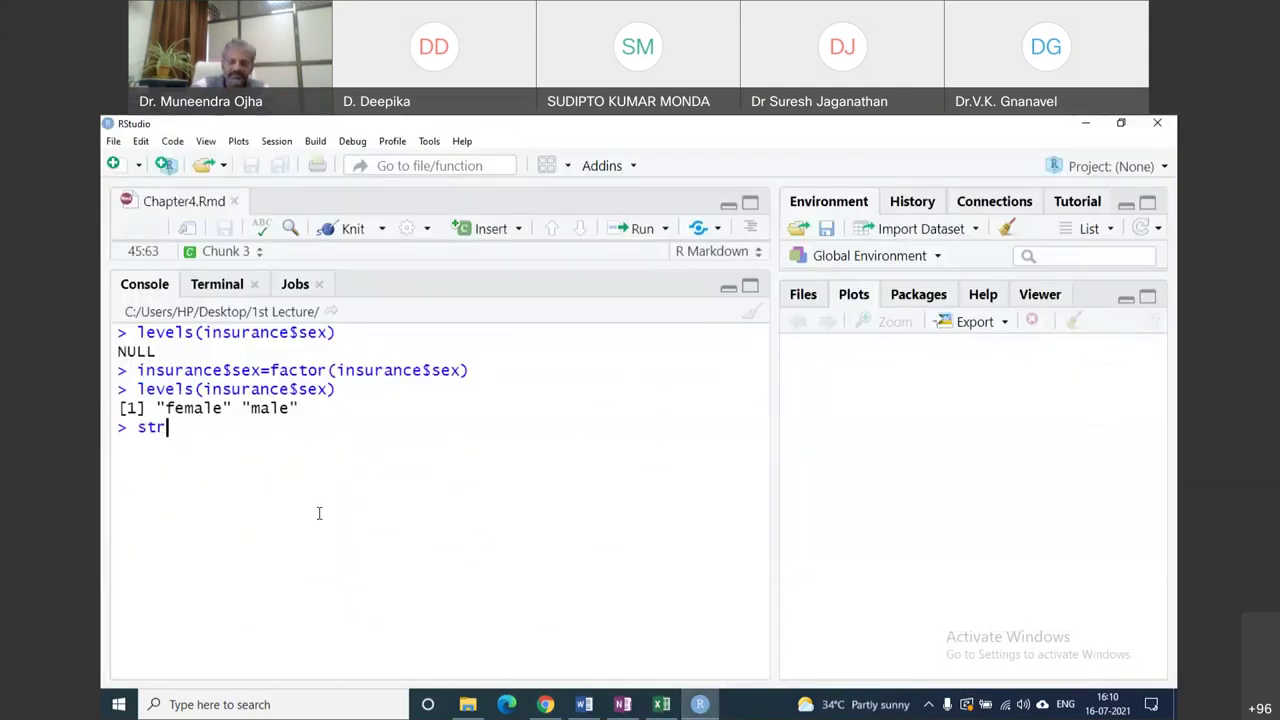
type("(insurance")
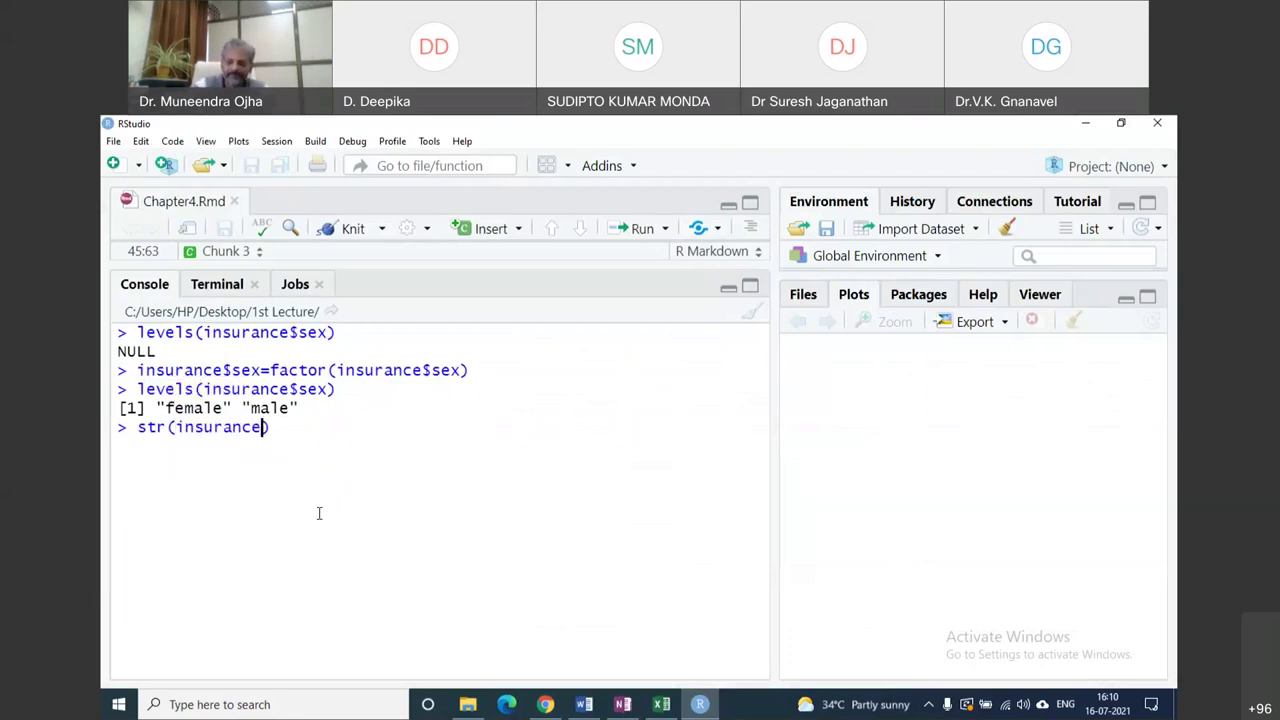
type(")")
key("Return")
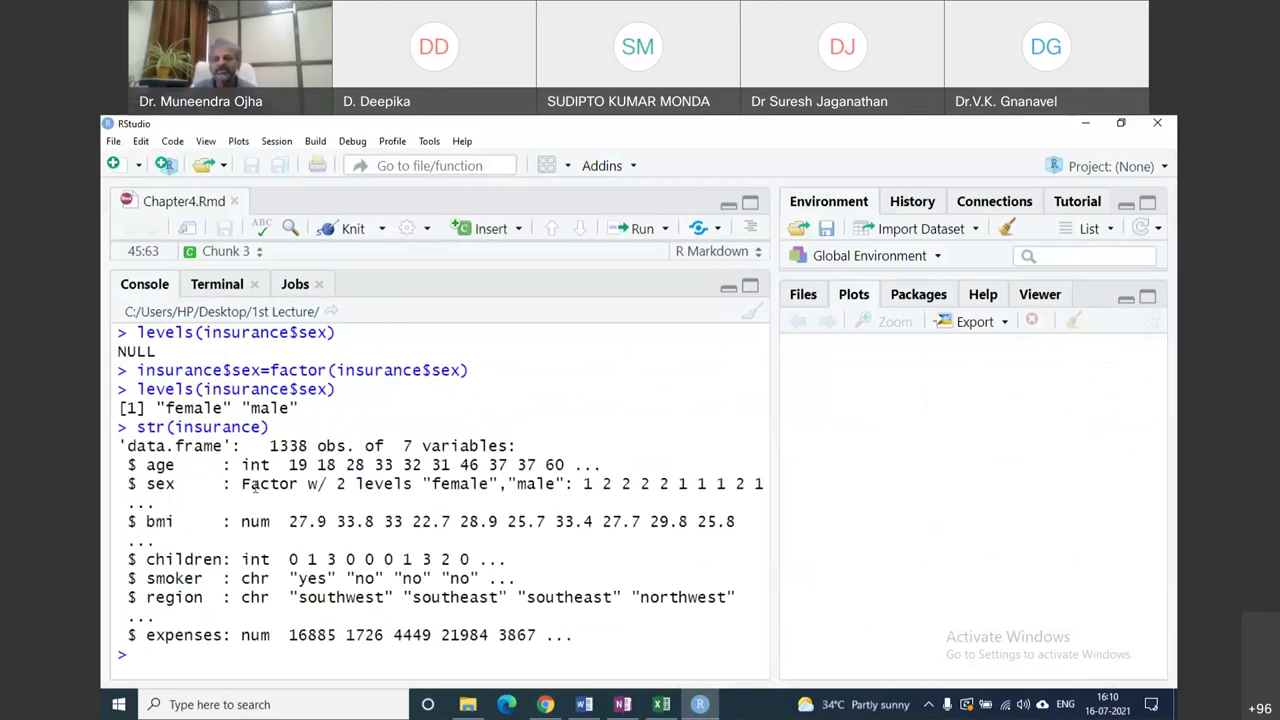
Highlight the Factor type and its level count in the sex row, comparing it with the smoker and region rows.
left_click_drag(242, 484, 270, 484)
left_click_drag(166, 578, 259, 597)
left_click(186, 580)
left_click_drag(250, 484, 270, 484)
left_click(266, 506)
double_click(262, 484)
left_click(353, 488)
left_click_drag(353, 488, 316, 488)
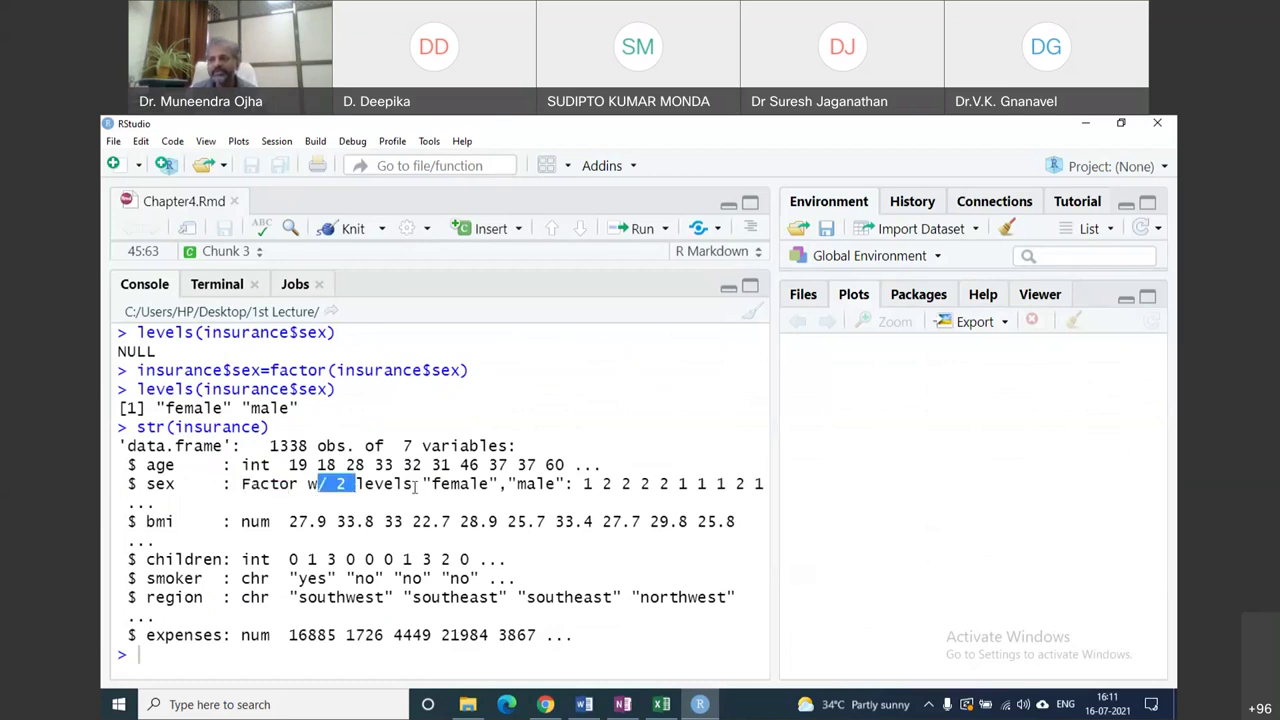
Highlight the "female" and "male" levels and their 1 and 2 codes in the sex row of the structure output.
left_click_drag(438, 488, 544, 486)
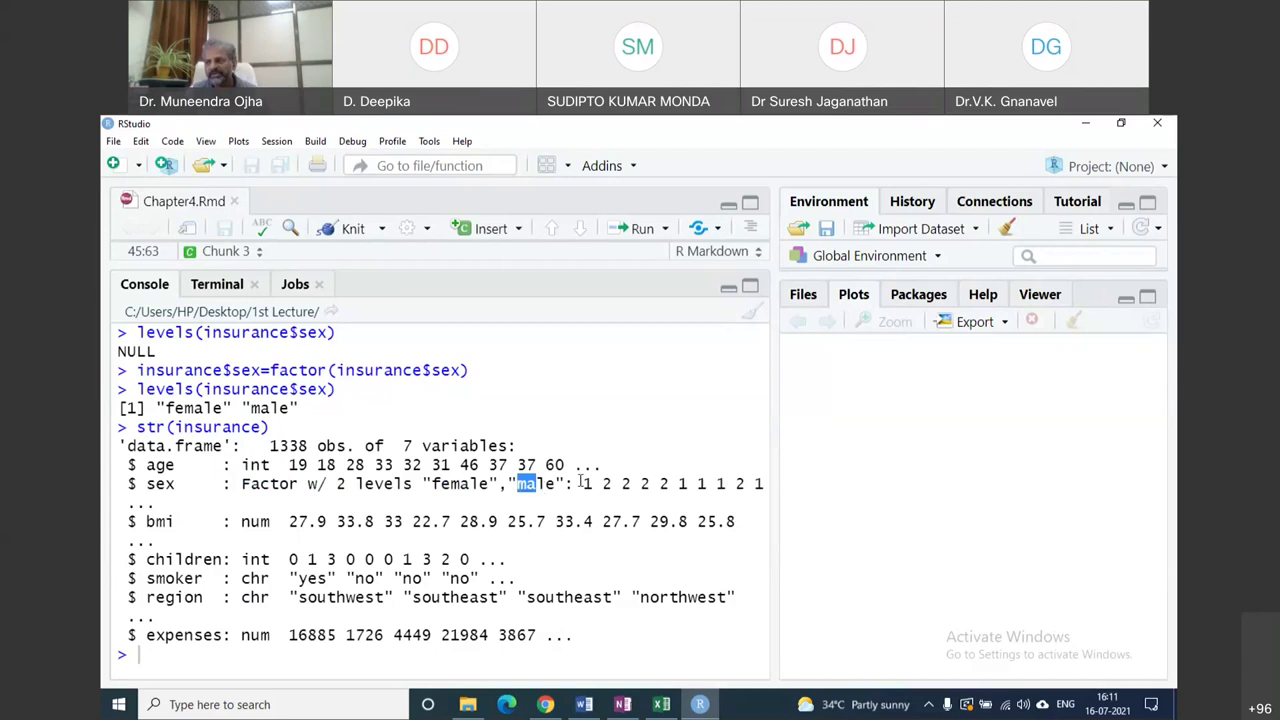
left_click(588, 485)
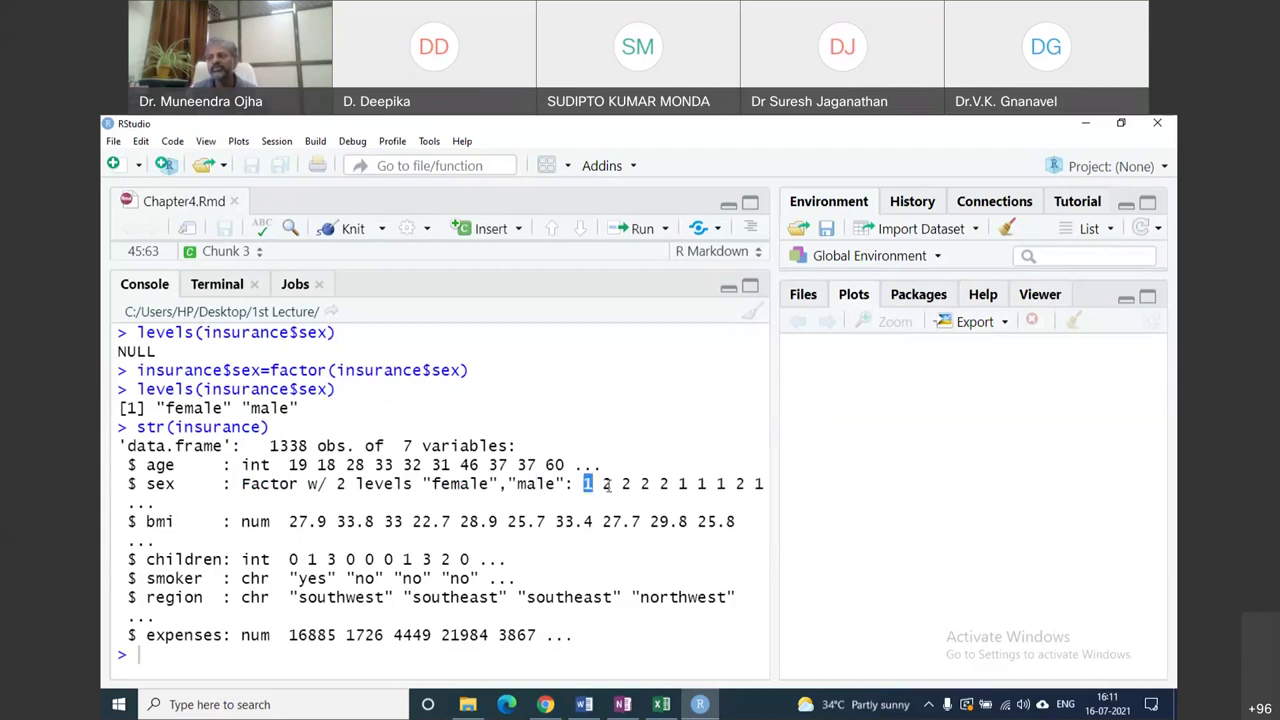
left_click_drag(612, 485, 601, 484)
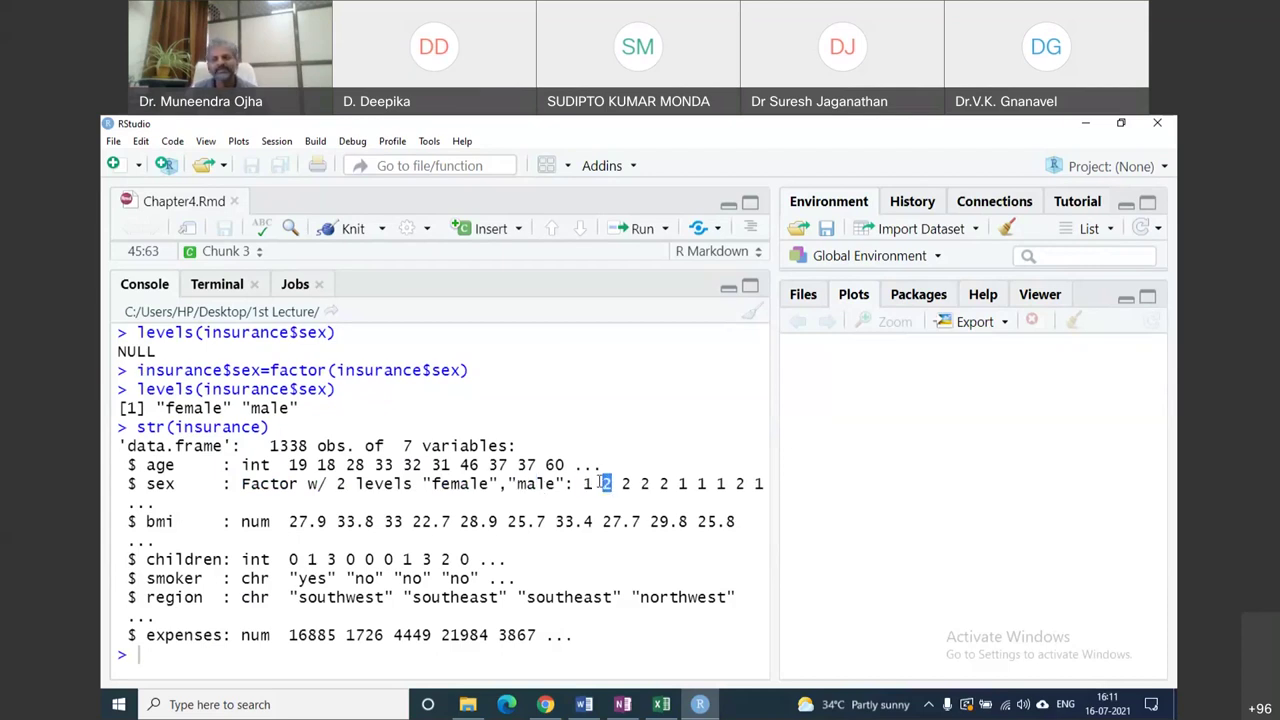
left_click_drag(757, 485, 234, 484)
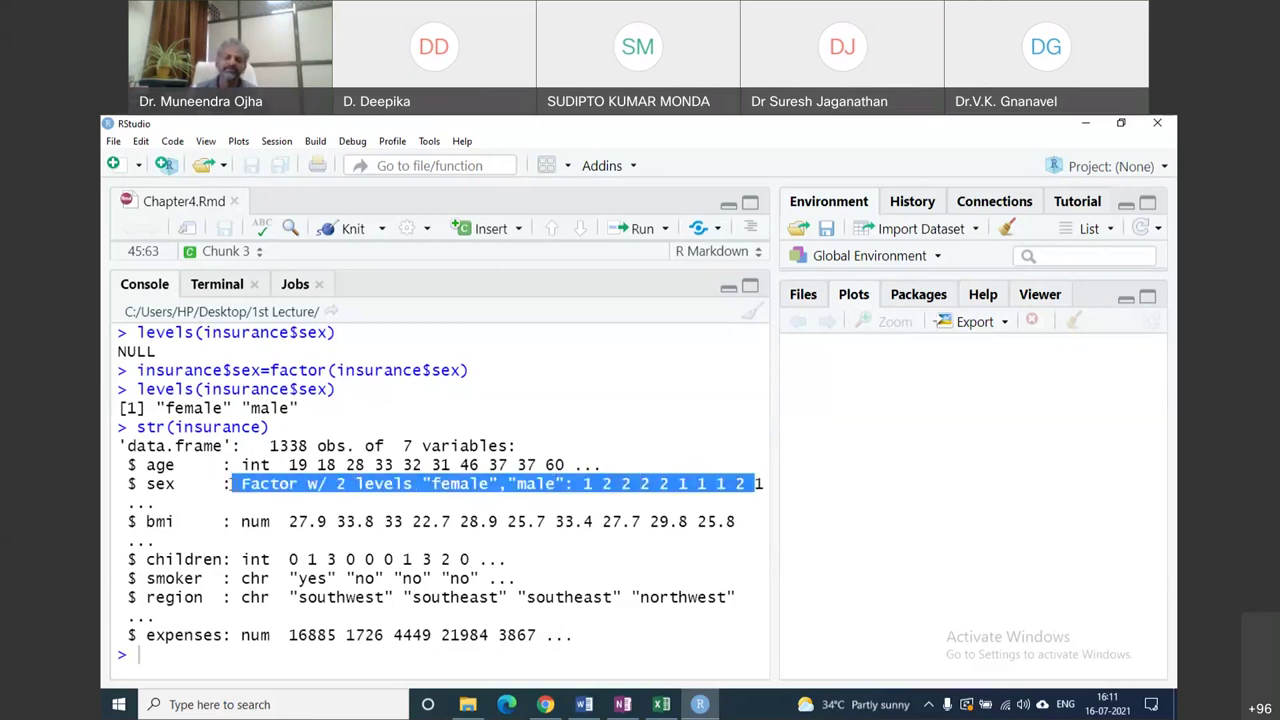
double_click(460, 484)
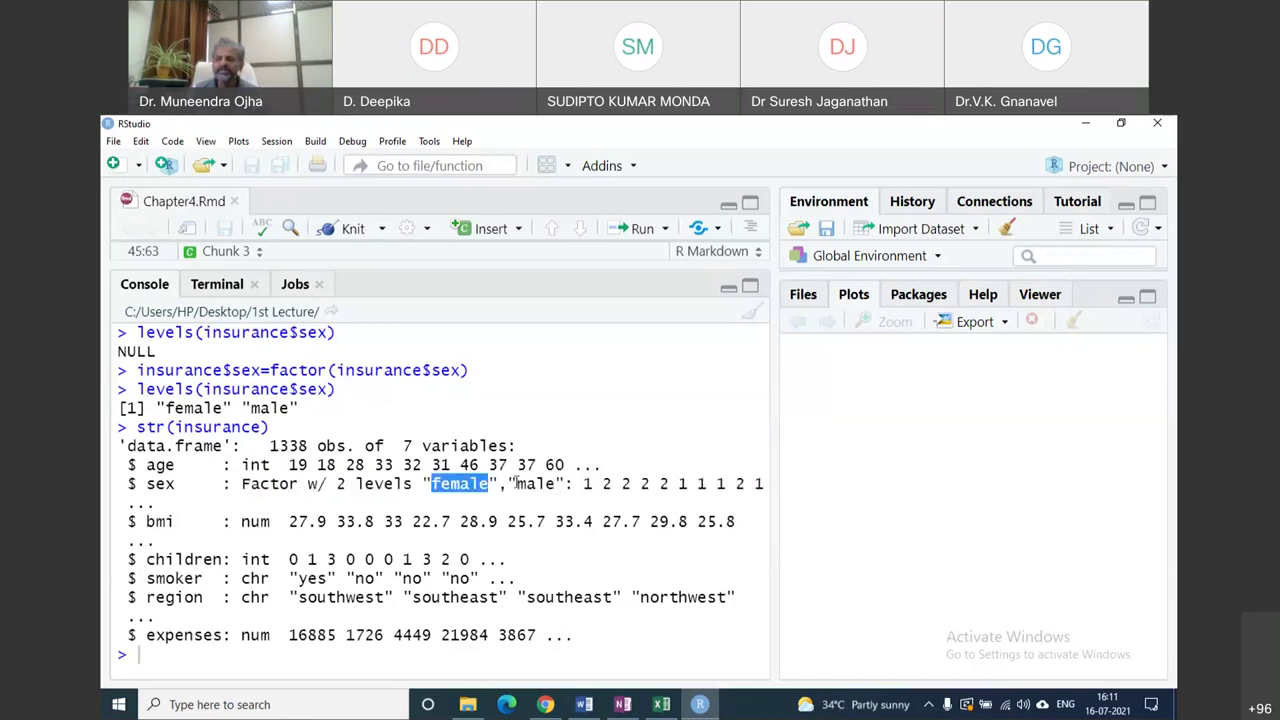
double_click(538, 484)
left_click_drag(620, 484, 697, 484)
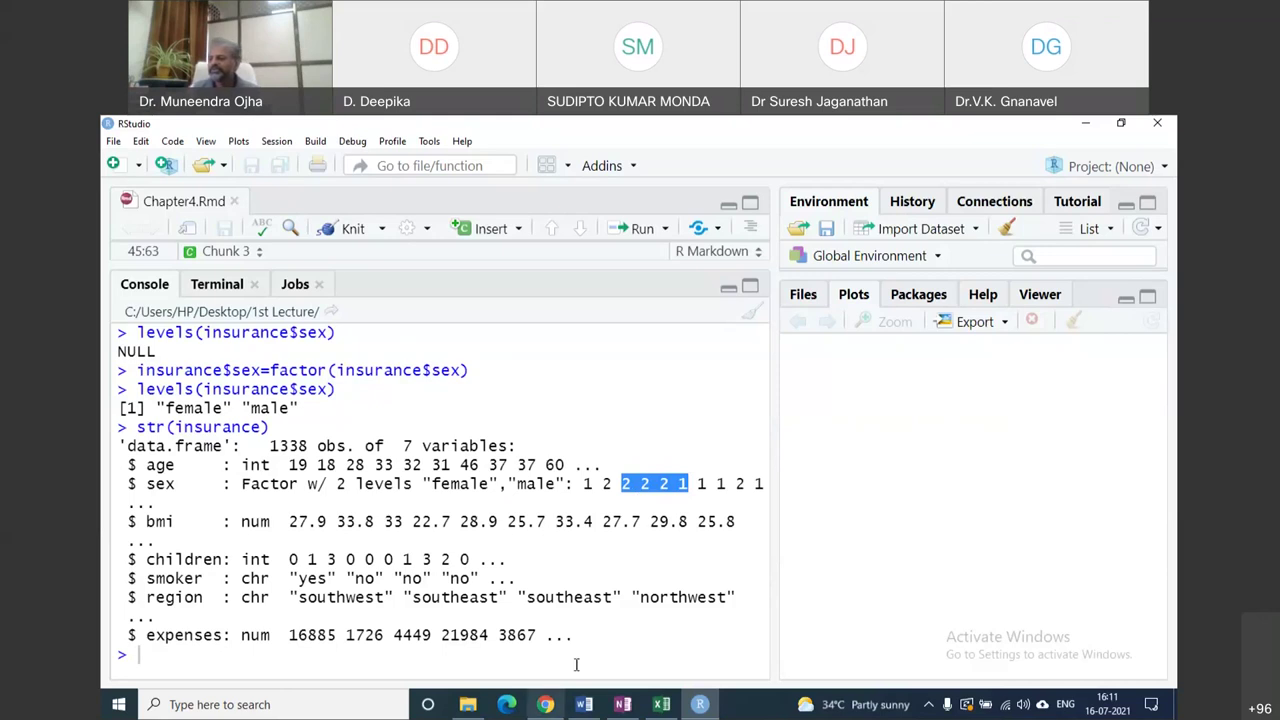
Switch to the Word notes and find the section on converting all string variables into categorical at one go.
left_click(586, 703)
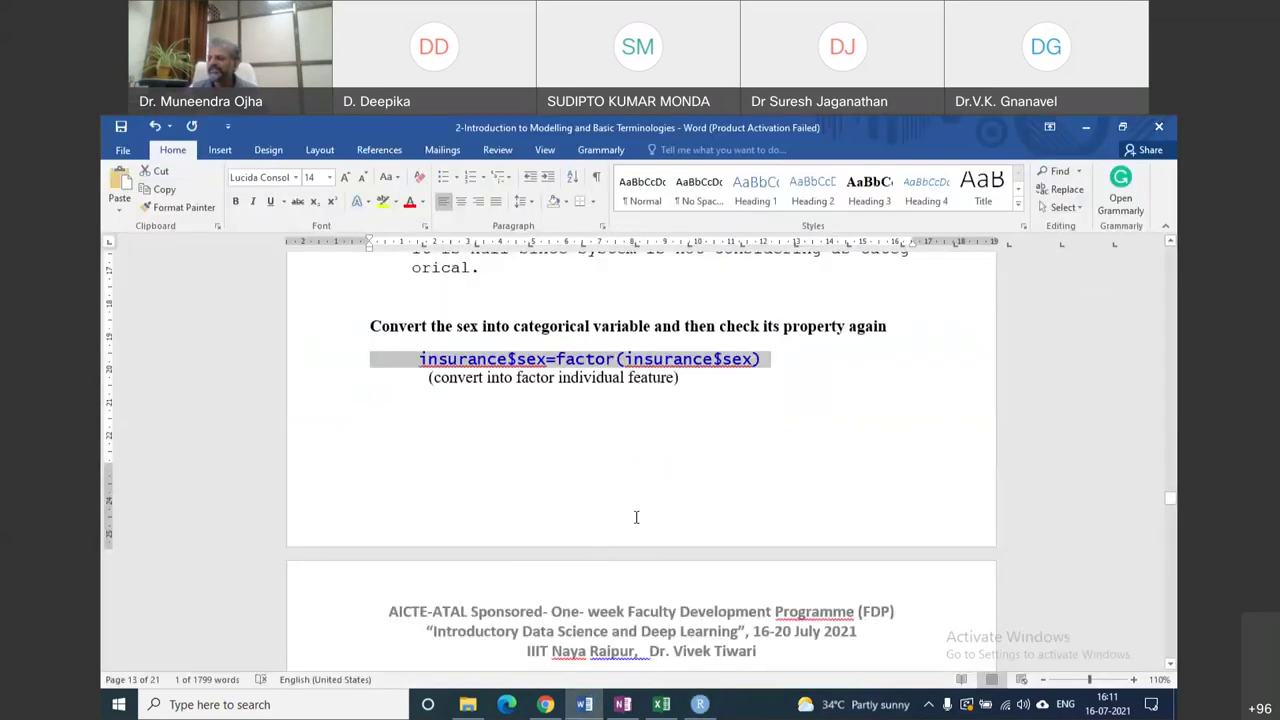
scroll(634, 517, "down", 5)
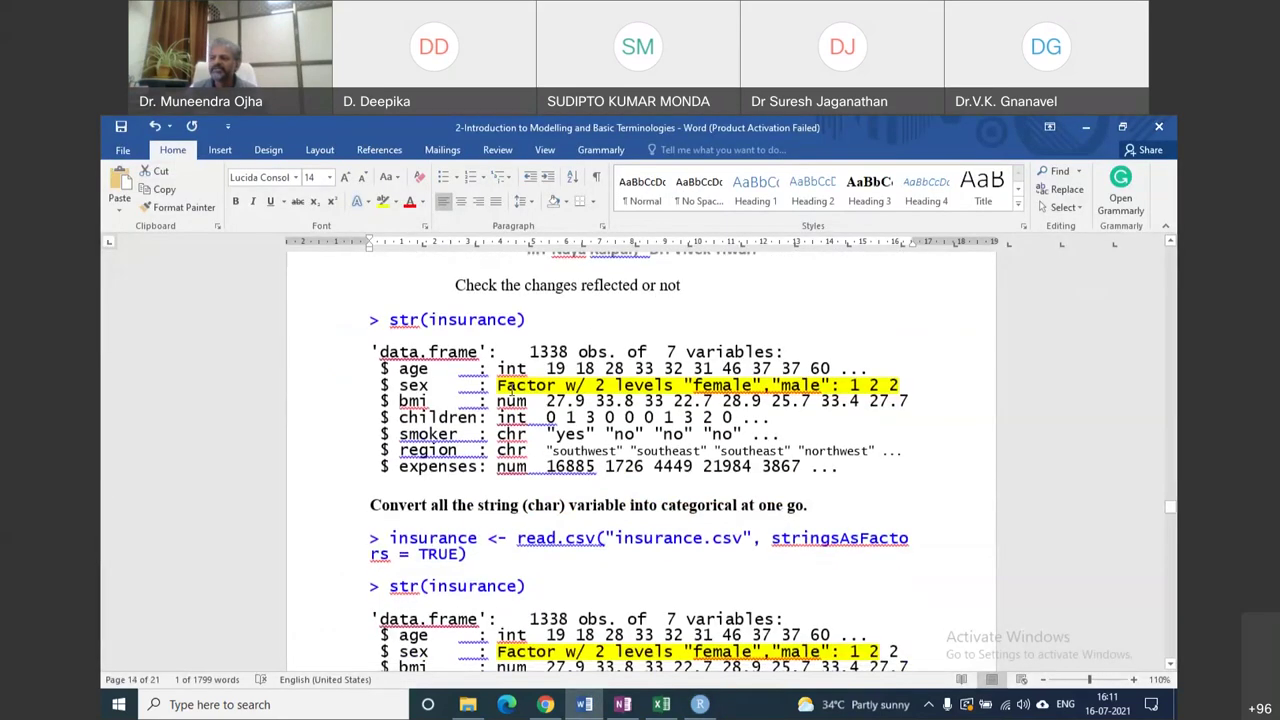
left_click(574, 514)
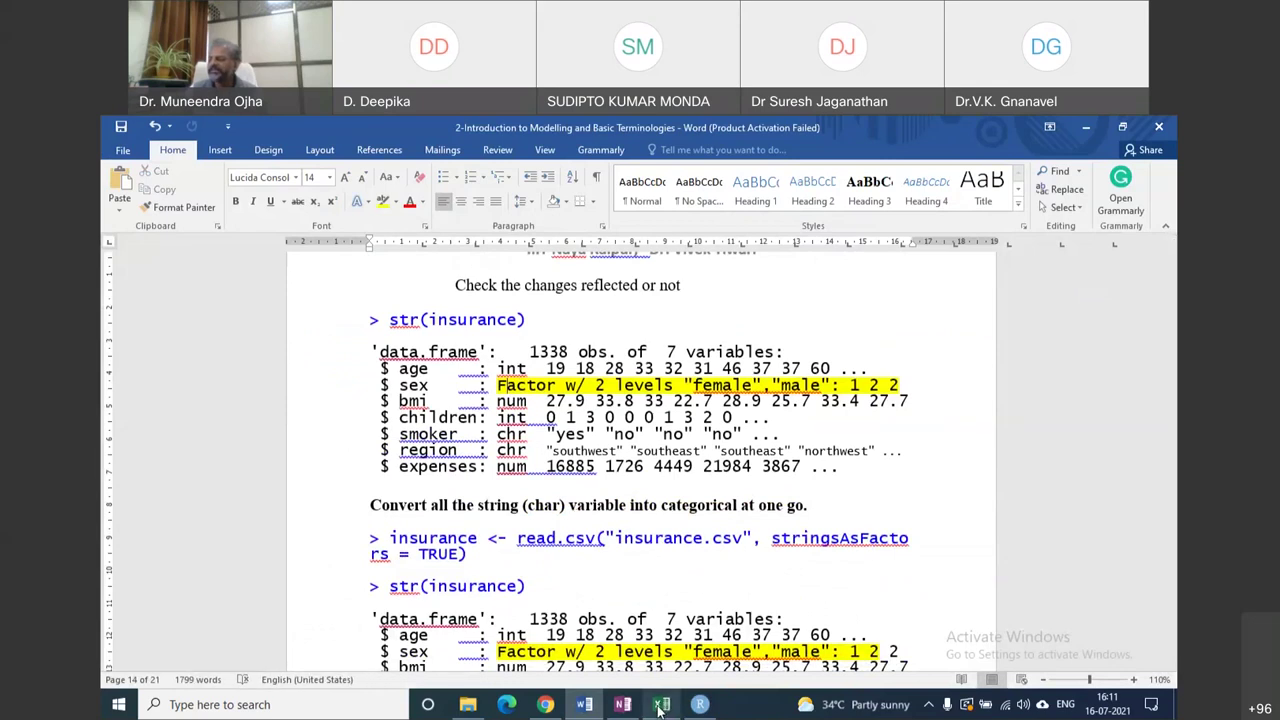
Switch to the insurance workbook in Excel and point out the sex, children, smoker and region columns by selecting each one.
mouse_move(659, 706)
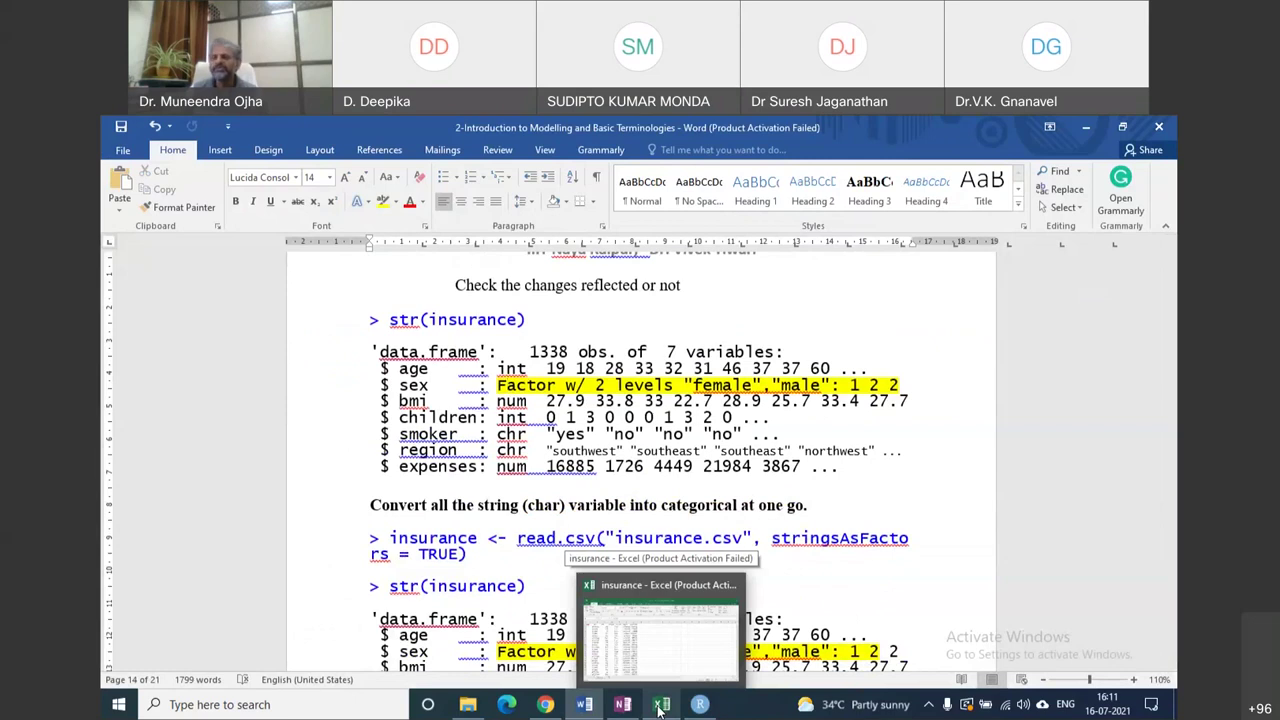
left_click(659, 706)
left_click(195, 276)
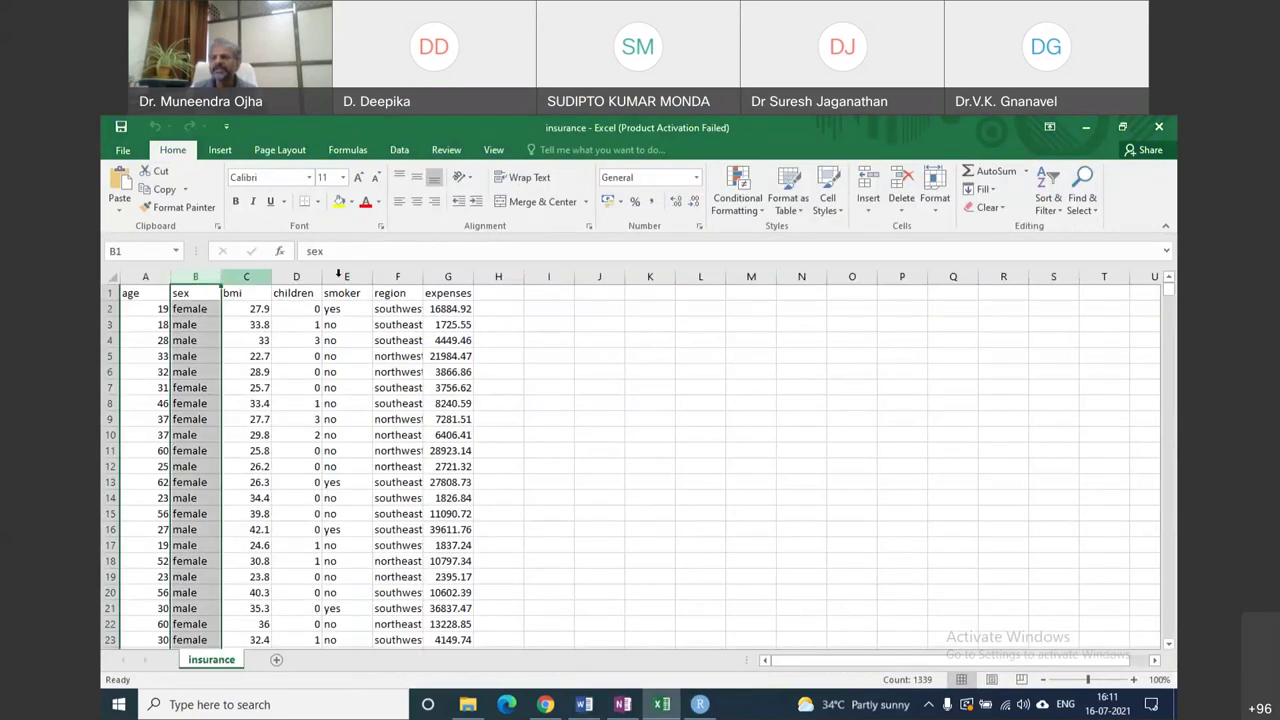
left_click(400, 277)
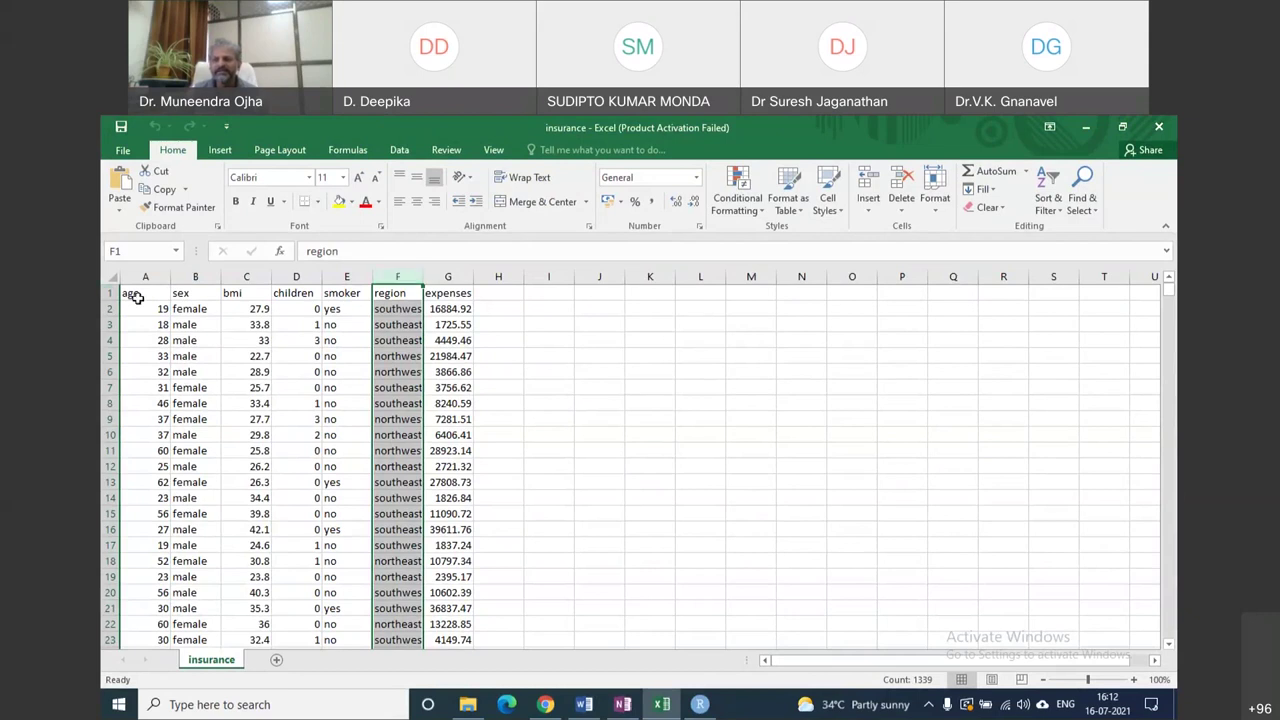
left_click(190, 277)
left_click(296, 277)
left_click(346, 277)
left_click(396, 275)
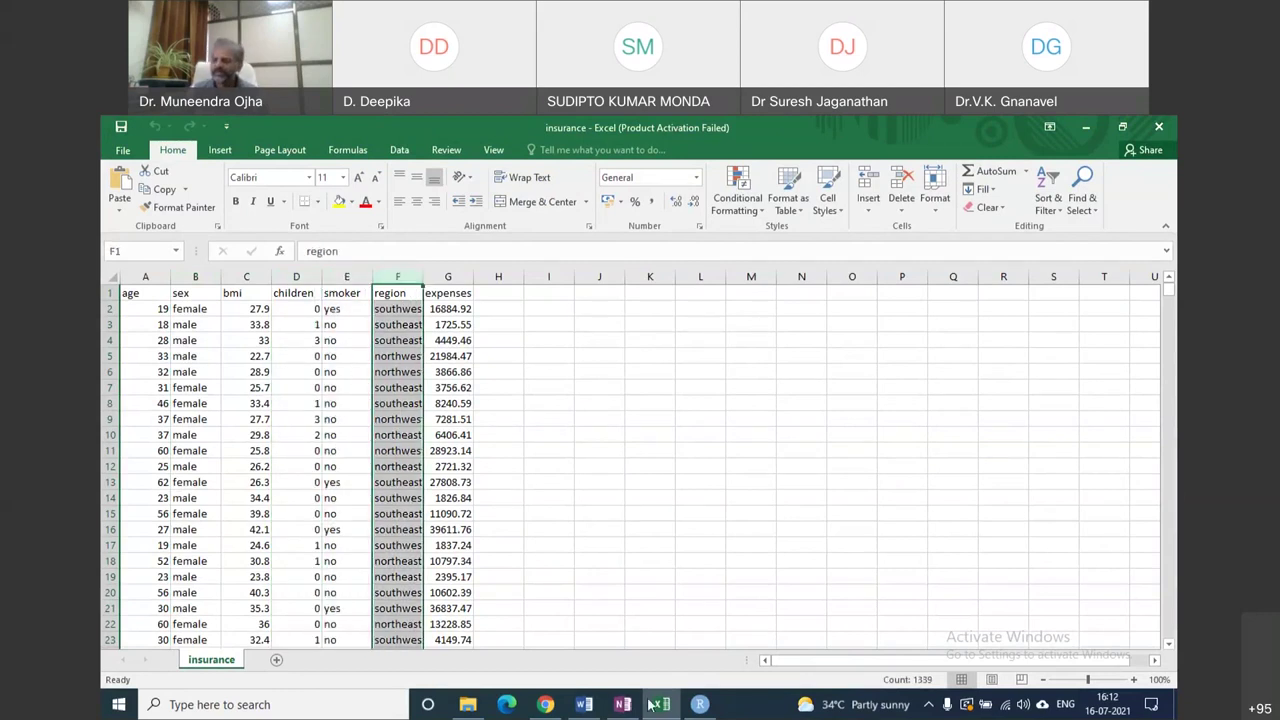
Return to the Word notes and point out insurance.csv and stringsAsFactors in the read.csv command.
left_click(583, 704)
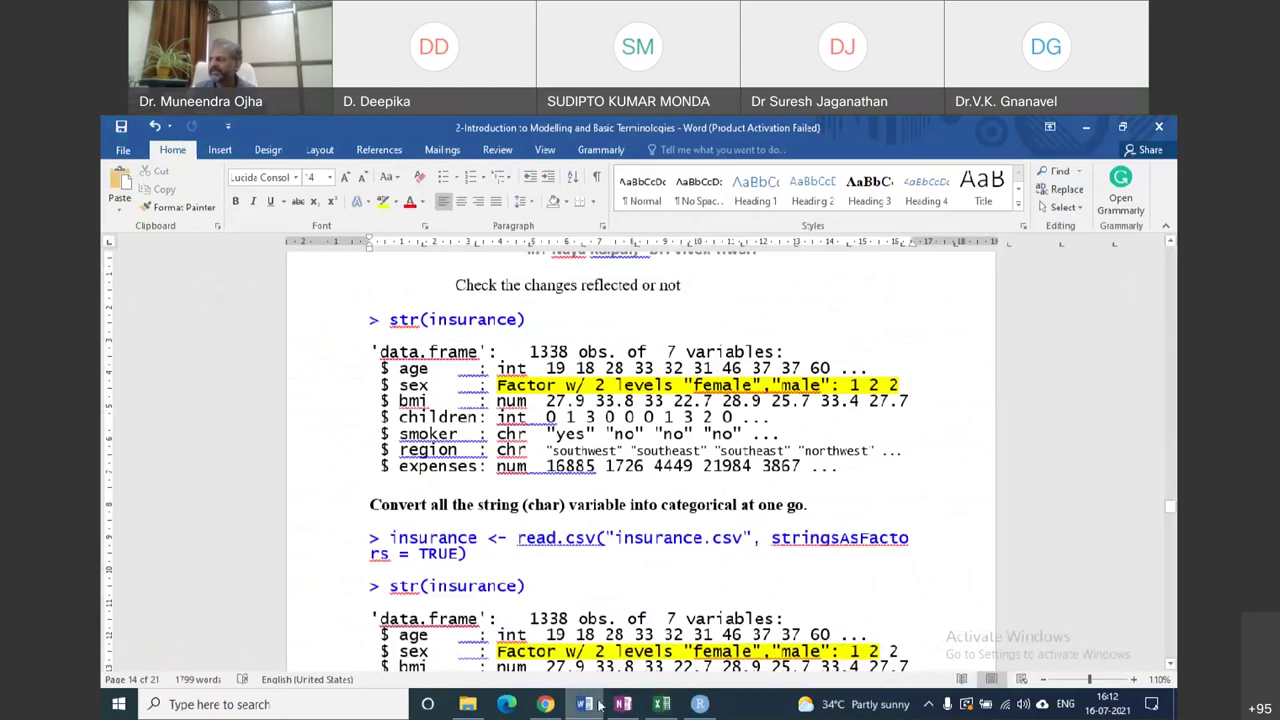
scroll(633, 508, "down", 3)
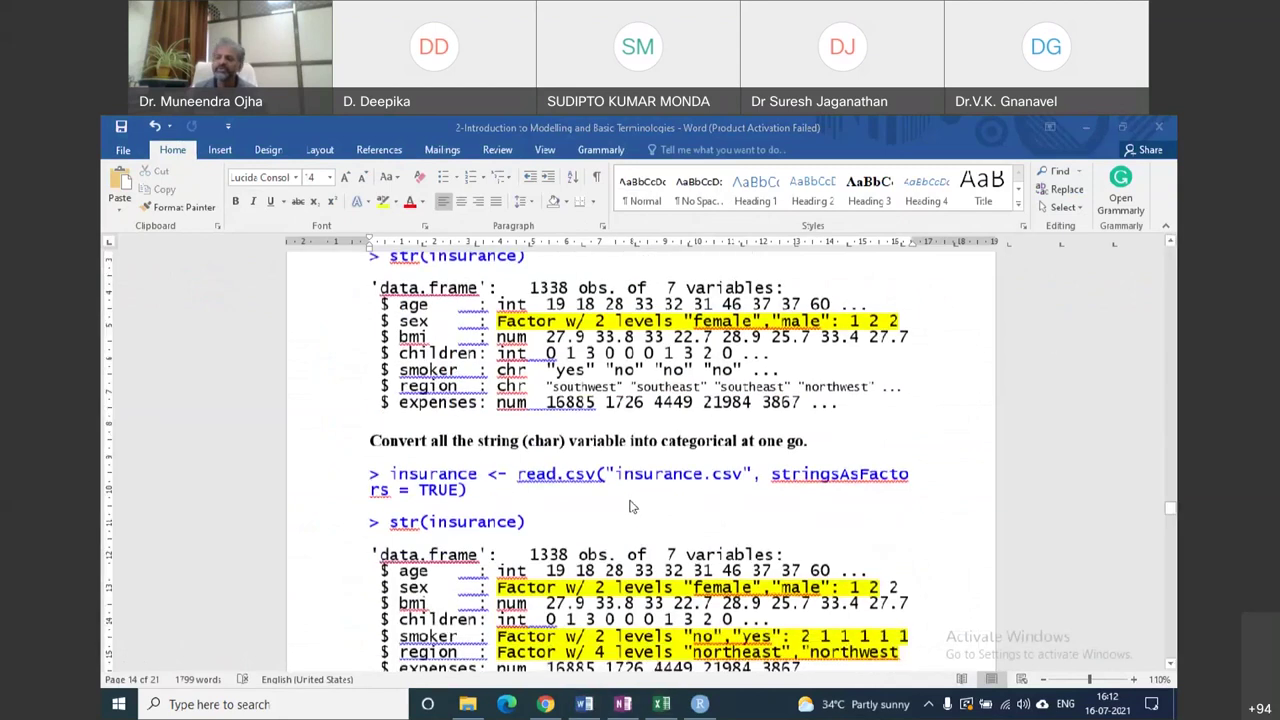
scroll(600, 506, "up", 2)
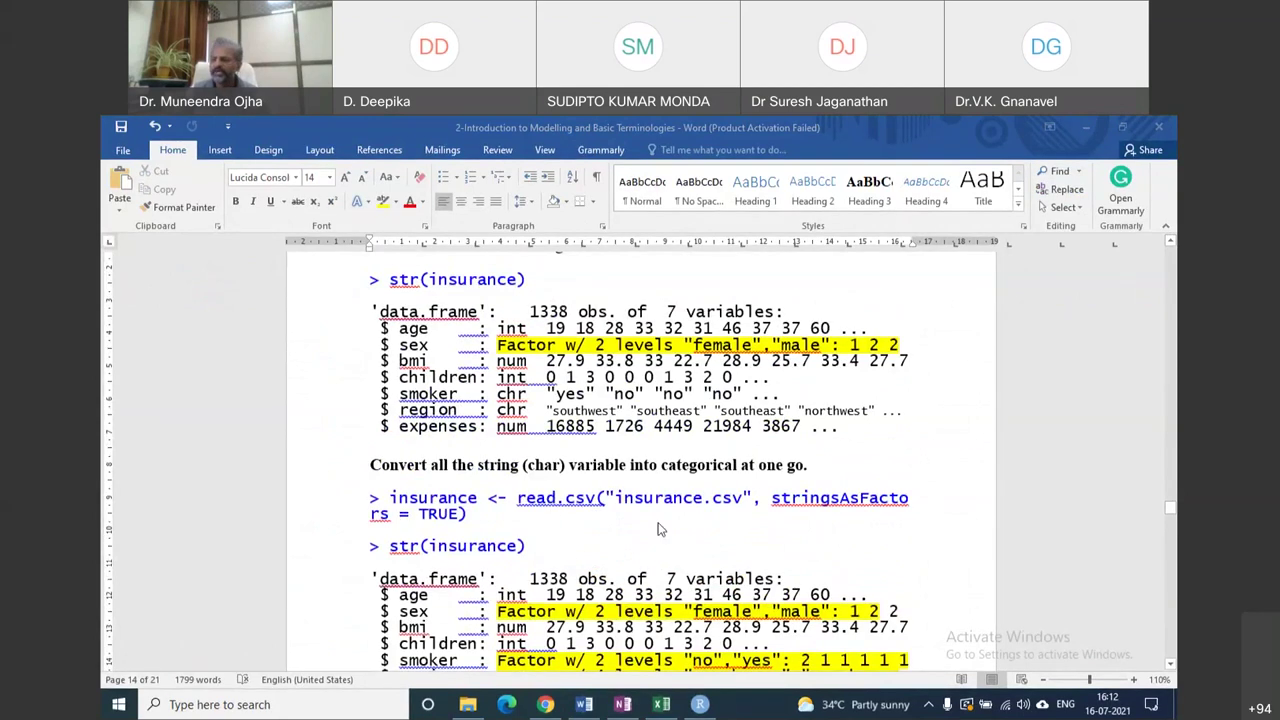
left_click(637, 498)
double_click(648, 498)
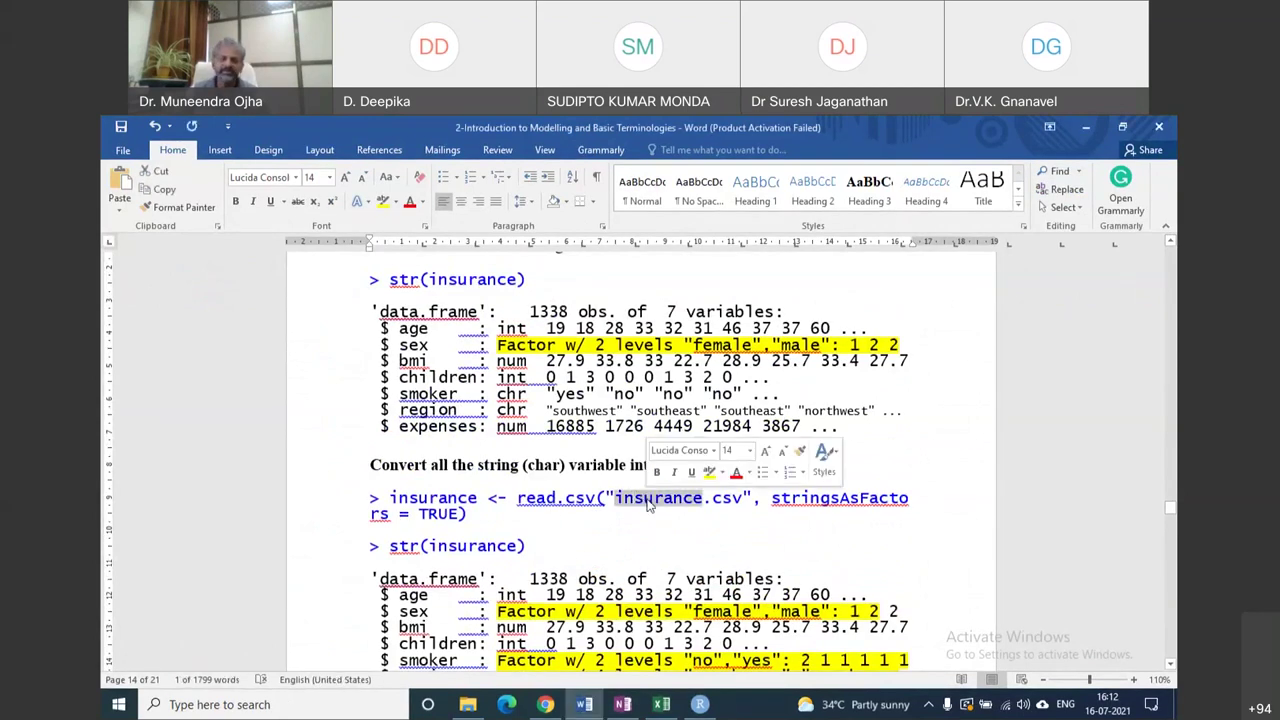
left_click(784, 508)
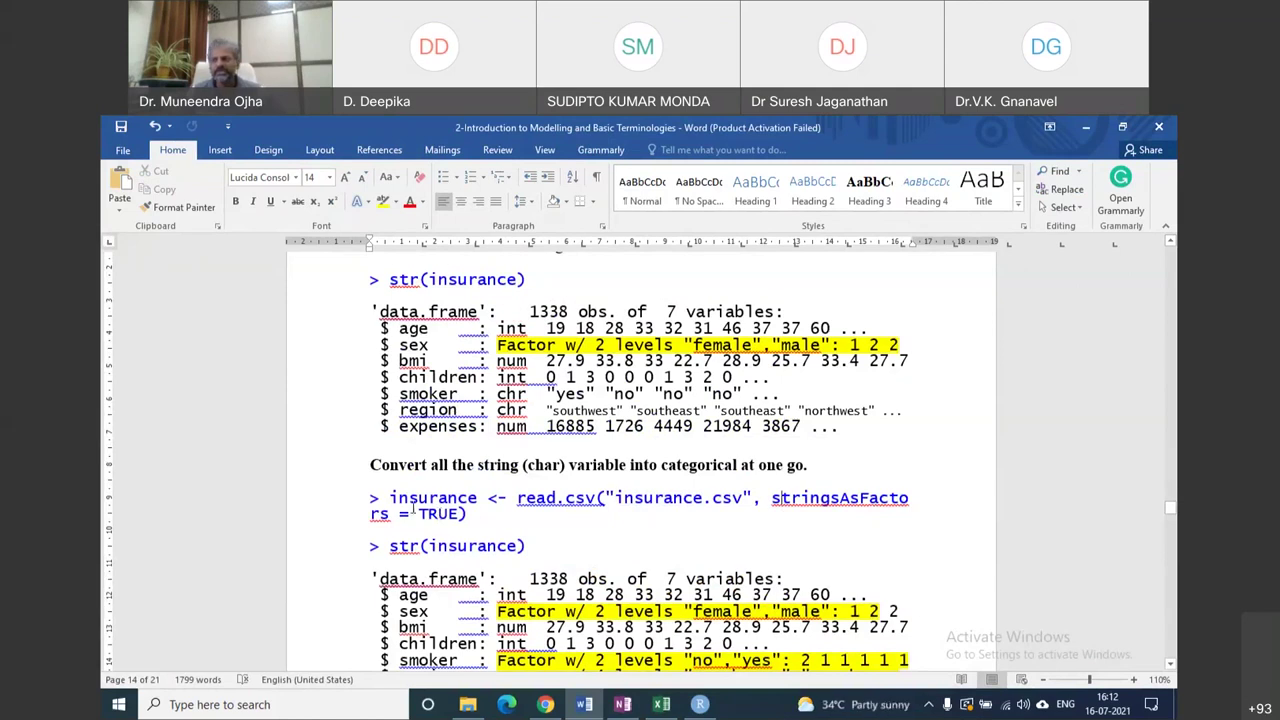
Copy insurance <- read.csv("insurance.csv", stringsAsFactors = TRUE) from the notes and paste it into the cleared RStudio console.
left_click_drag(467, 514, 391, 497)
key("ctrl+c")
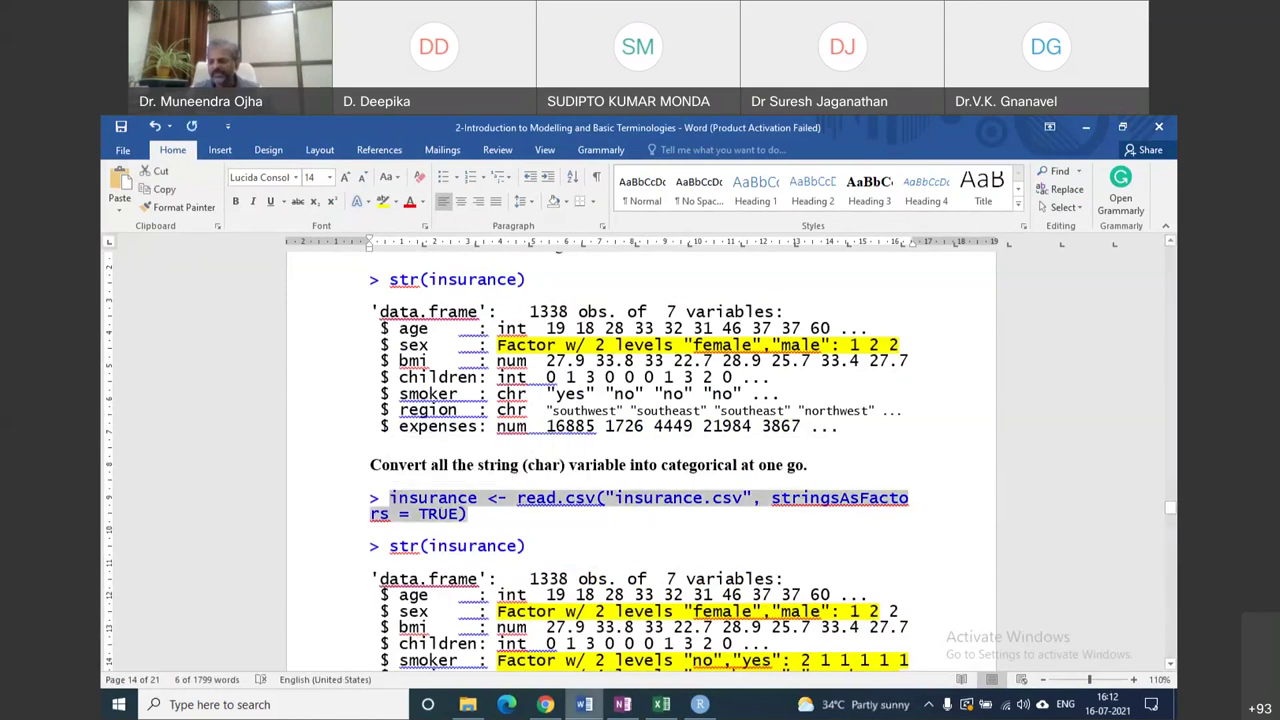
left_click(702, 705)
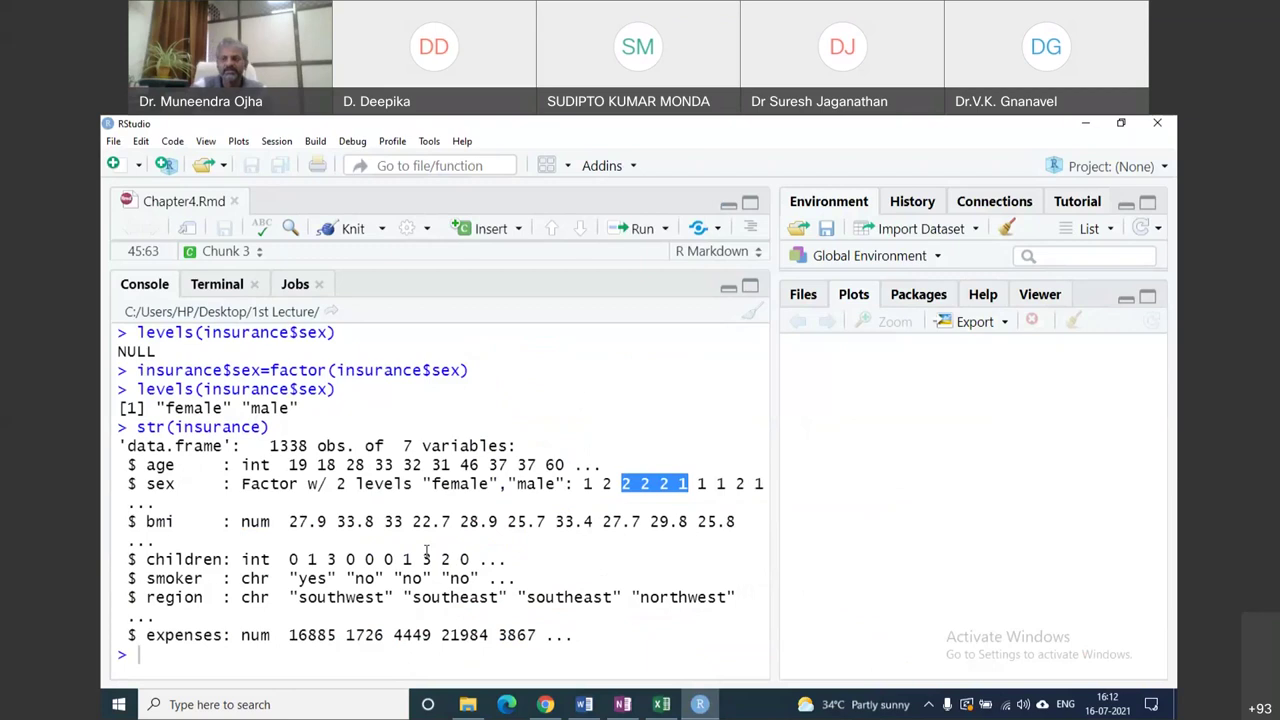
key("ctrl+l")
key("ctrl+v")
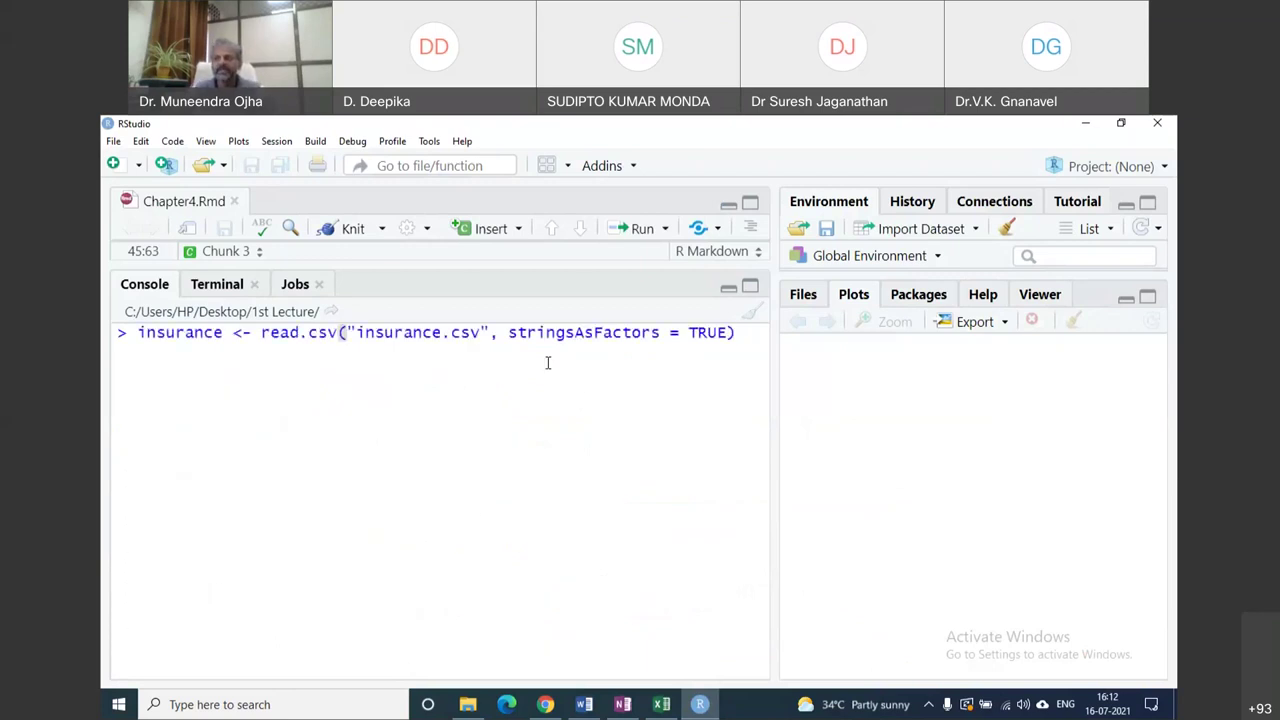
Point out stringsAsFactors in the pasted command, and select the sex column in the insurance workbook in Excel.
left_click_drag(508, 332, 662, 333)
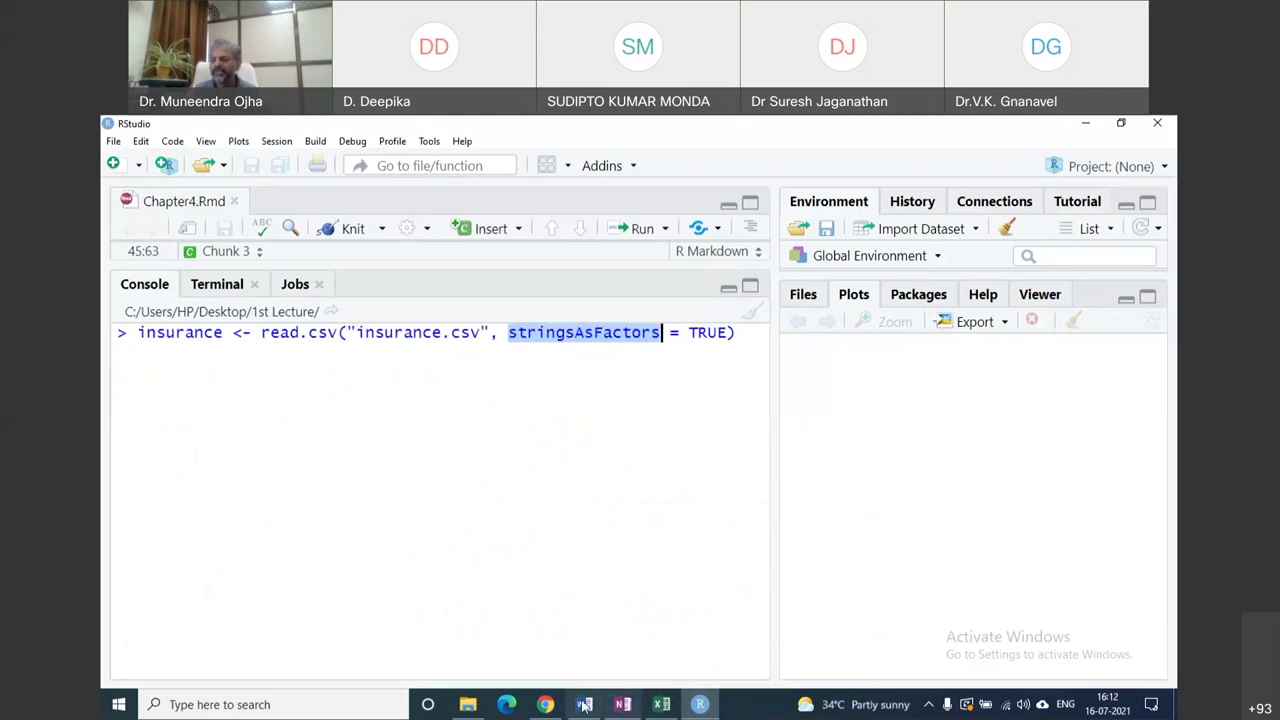
left_click(661, 704)
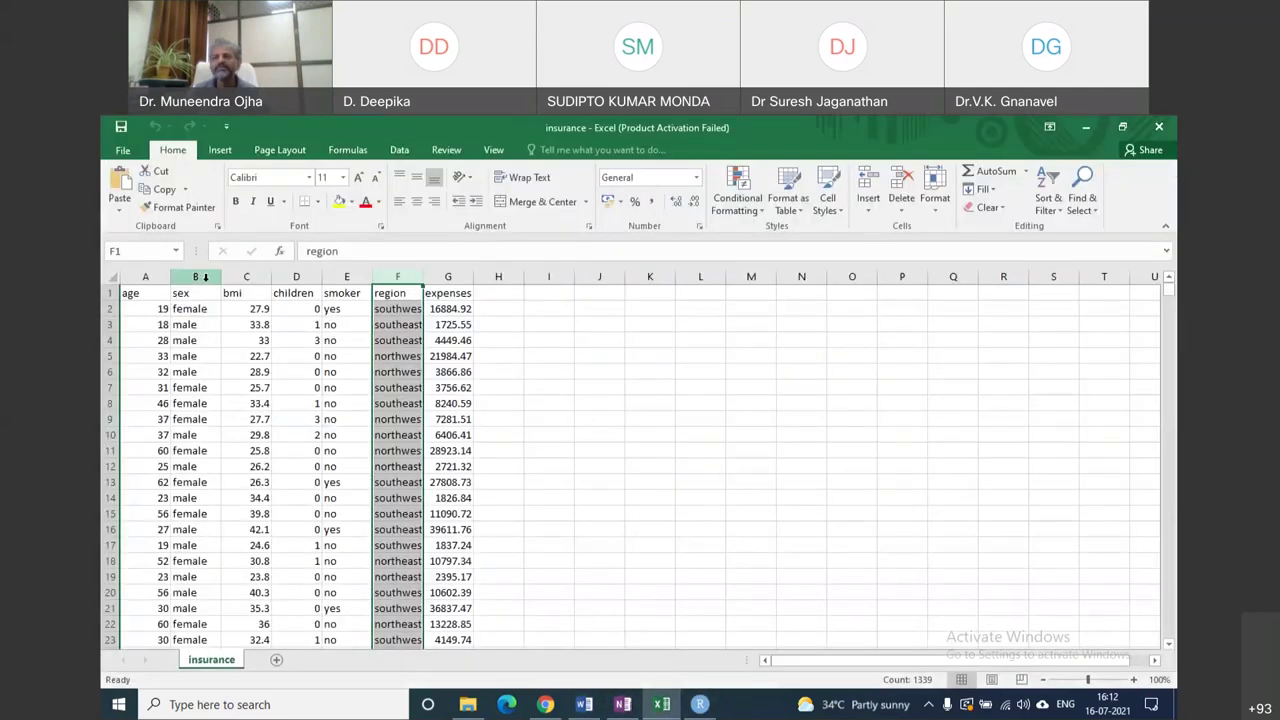
left_click(205, 277)
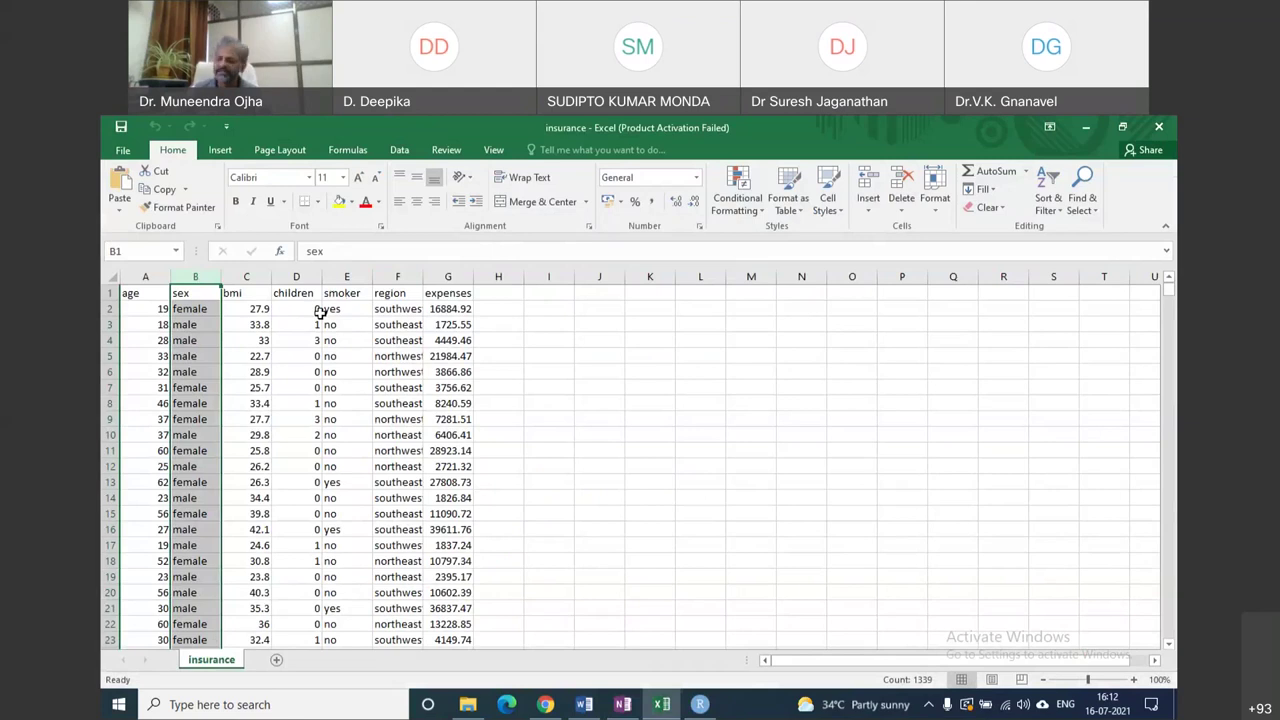
Return to RStudio and run the pasted read.csv command on insurance.csv with stringsAsFactors = TRUE.
left_click(546, 704)
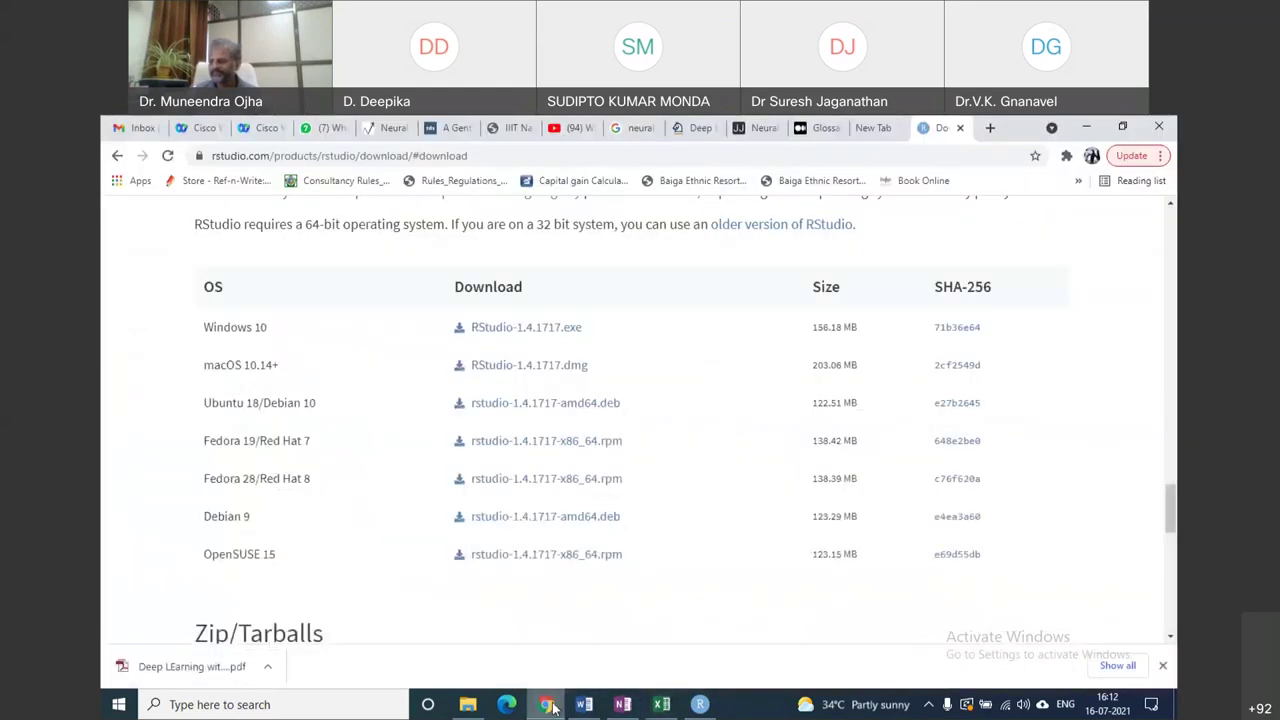
left_click(699, 704)
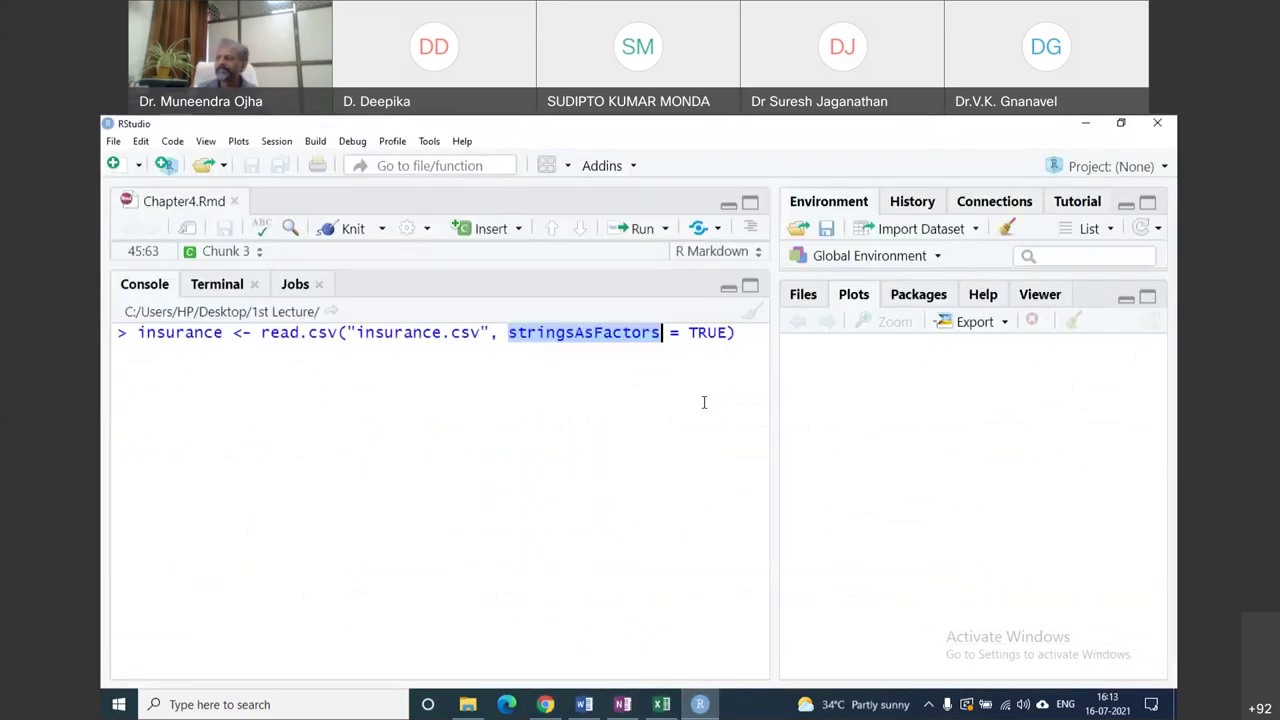
left_click(703, 402)
key("Return")
Run str(insurance) in the console, reusing the data frame name copied from the read.csv line.
left_click_drag(137, 332, 232, 332)
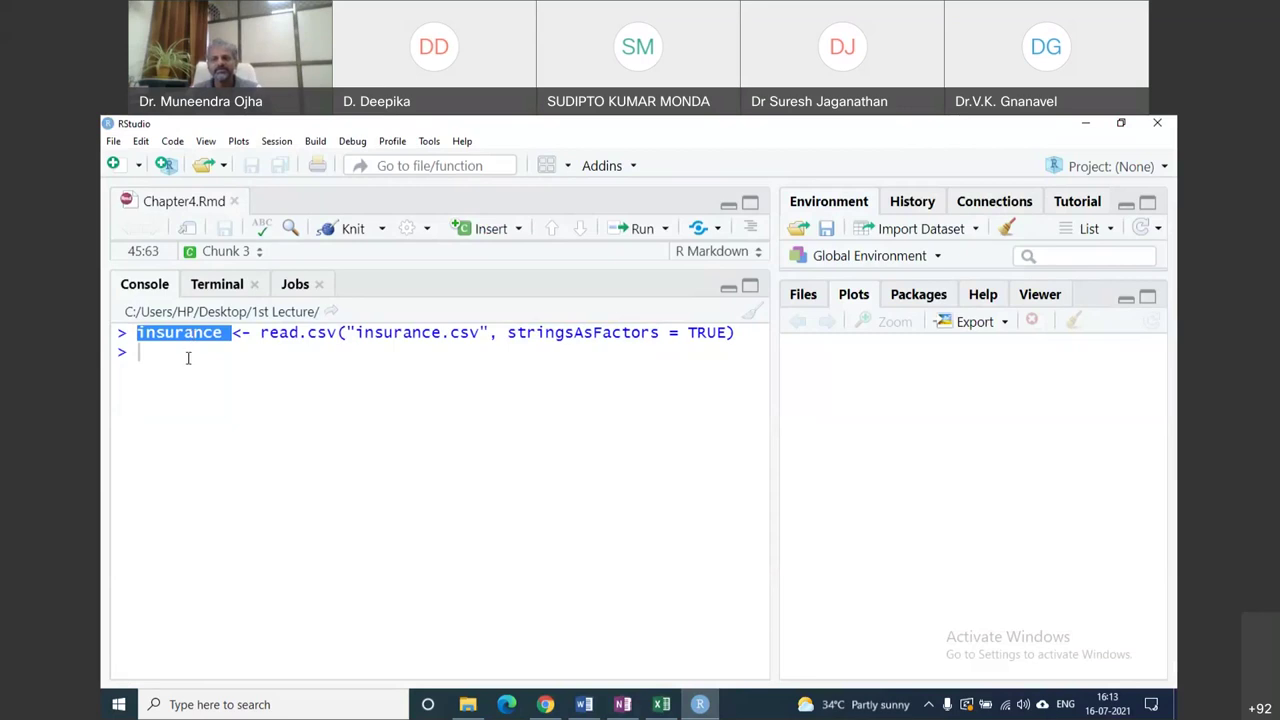
left_click(187, 358)
type("str")
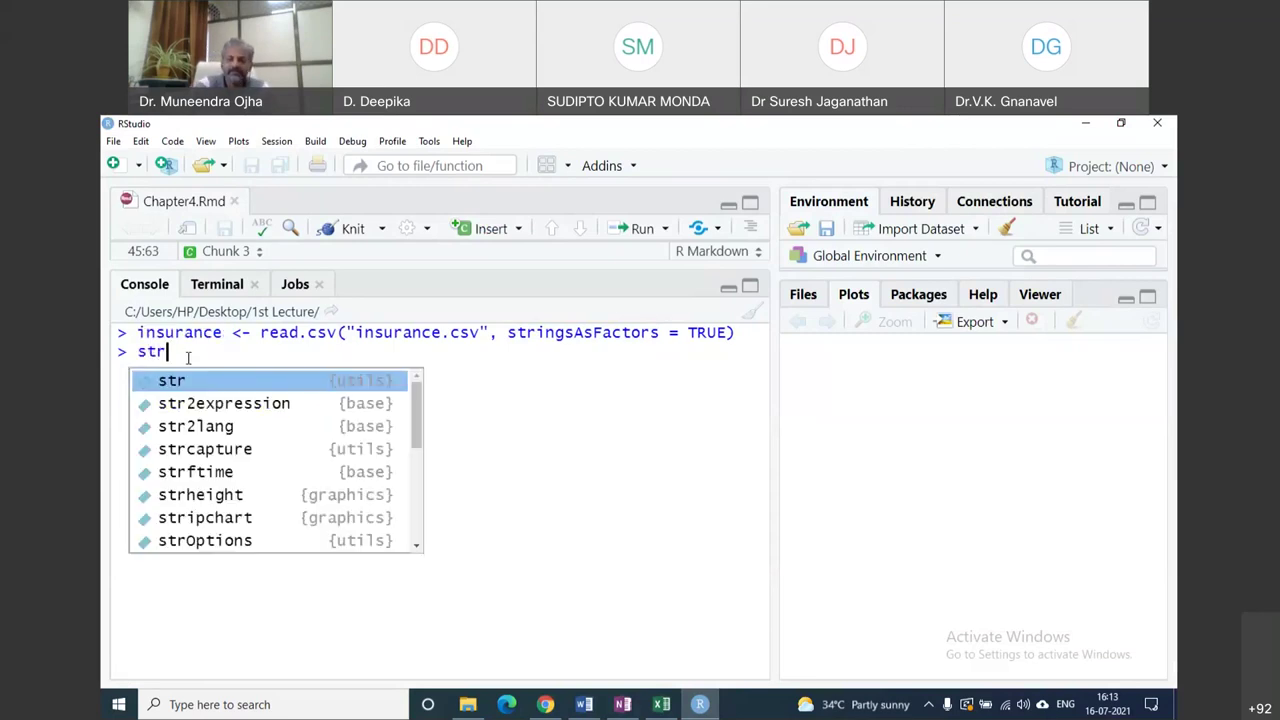
type("(")
double_click(189, 330)
key("ctrl+c")
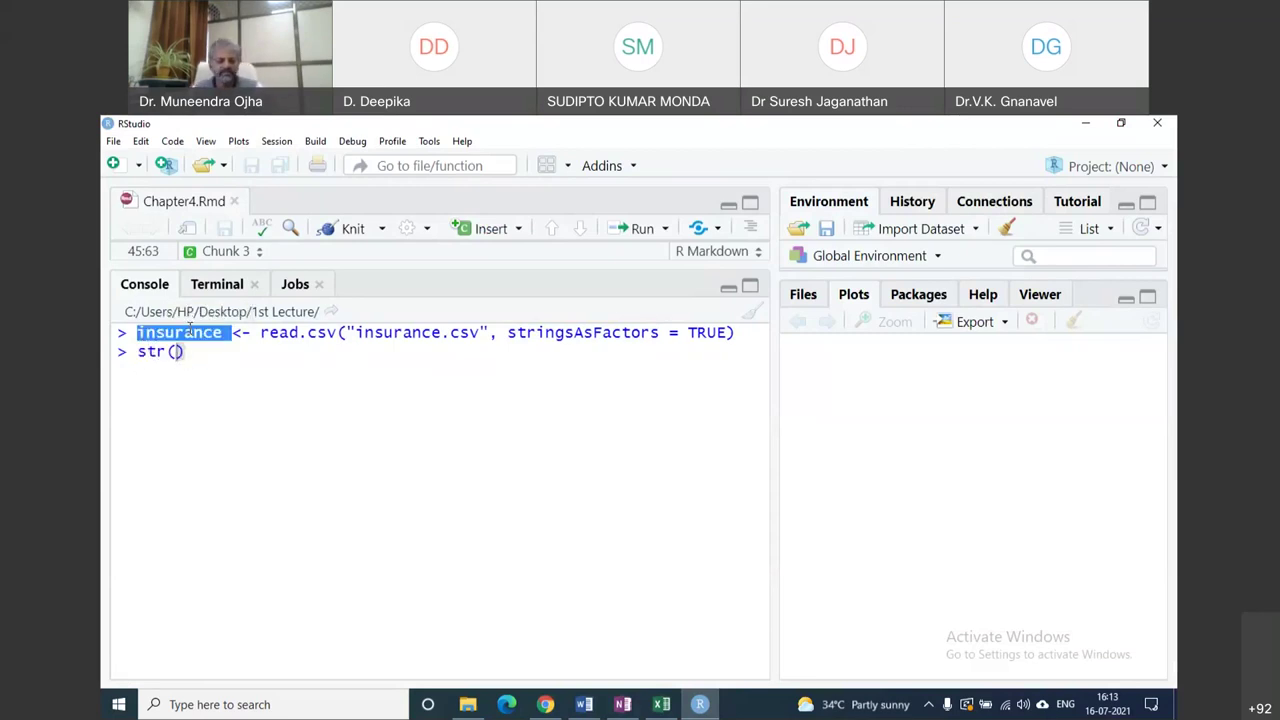
left_click(178, 351)
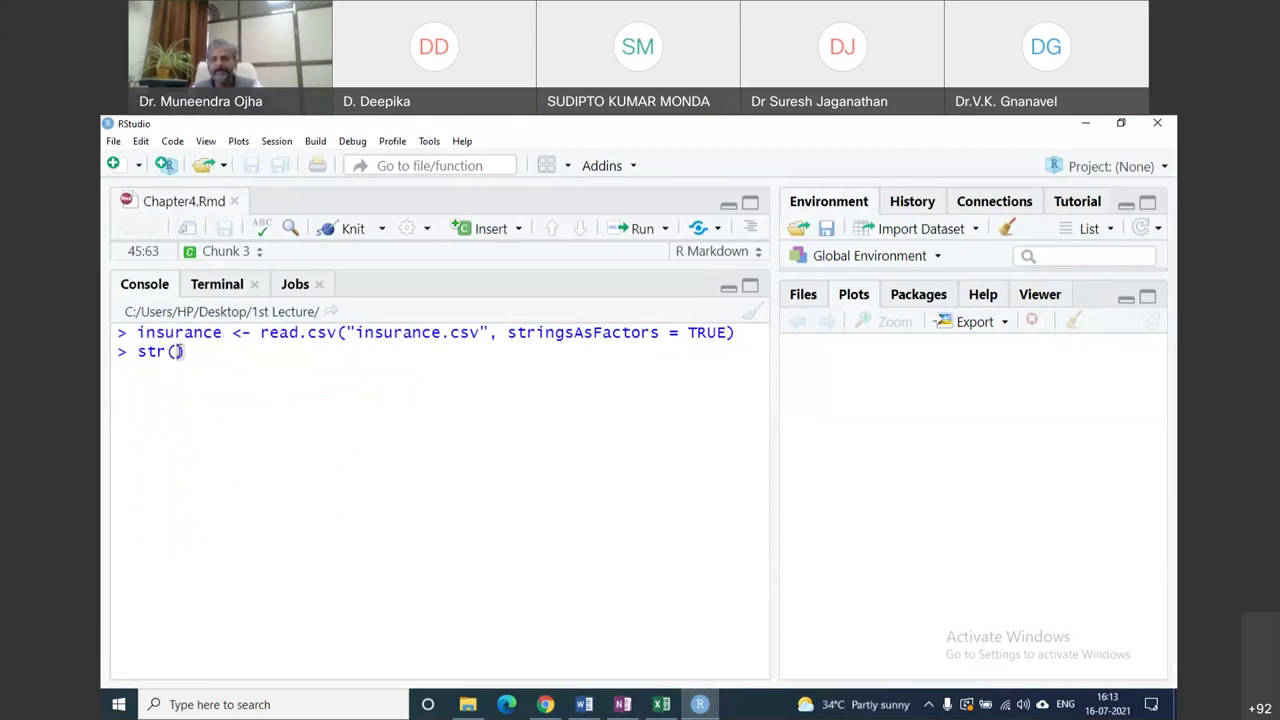
key("ctrl+v")
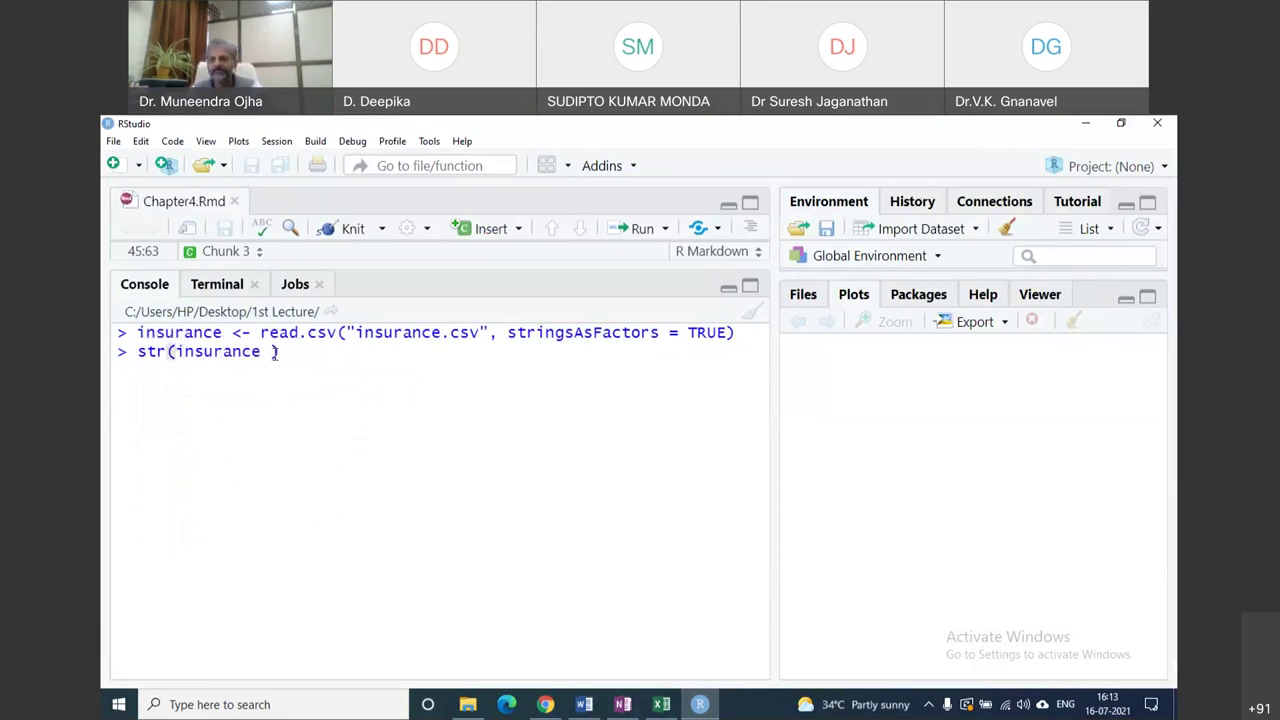
key("BackSpace")
key("Return")
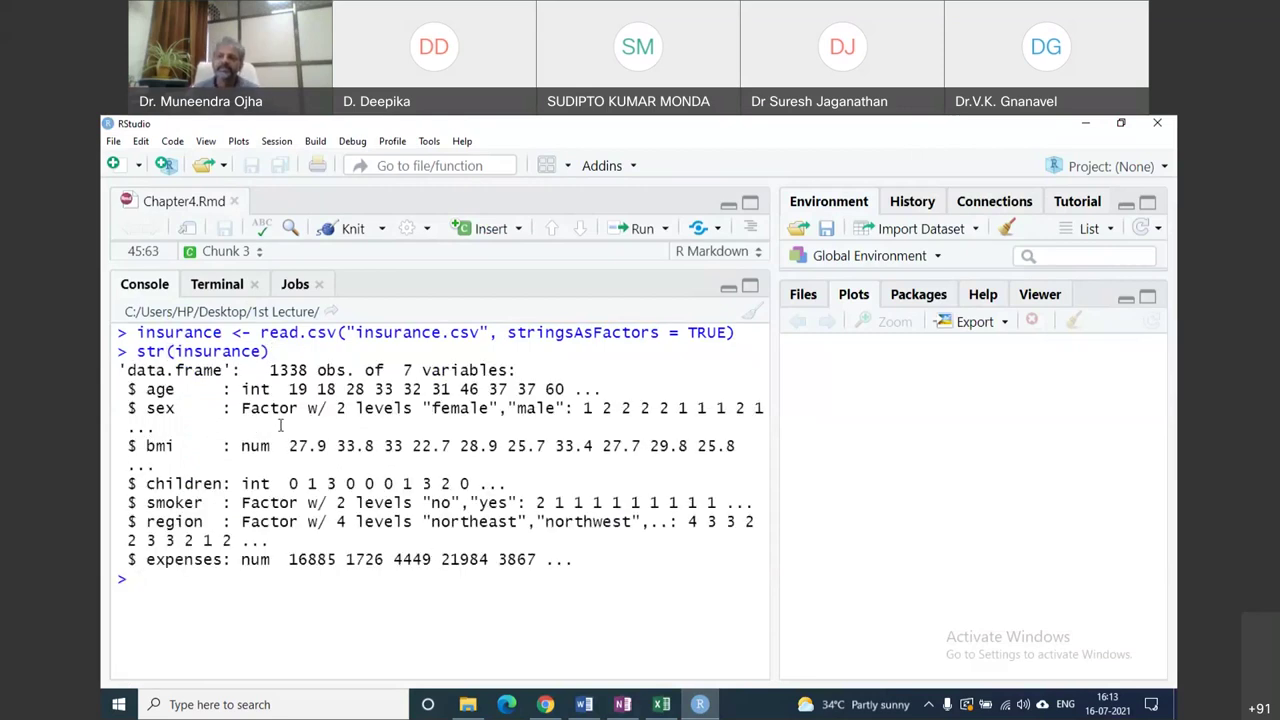
Point out the Factor types of sex, smoker and region in the structure output, plus region's levels and integer codes.
left_click_drag(240, 408, 327, 408)
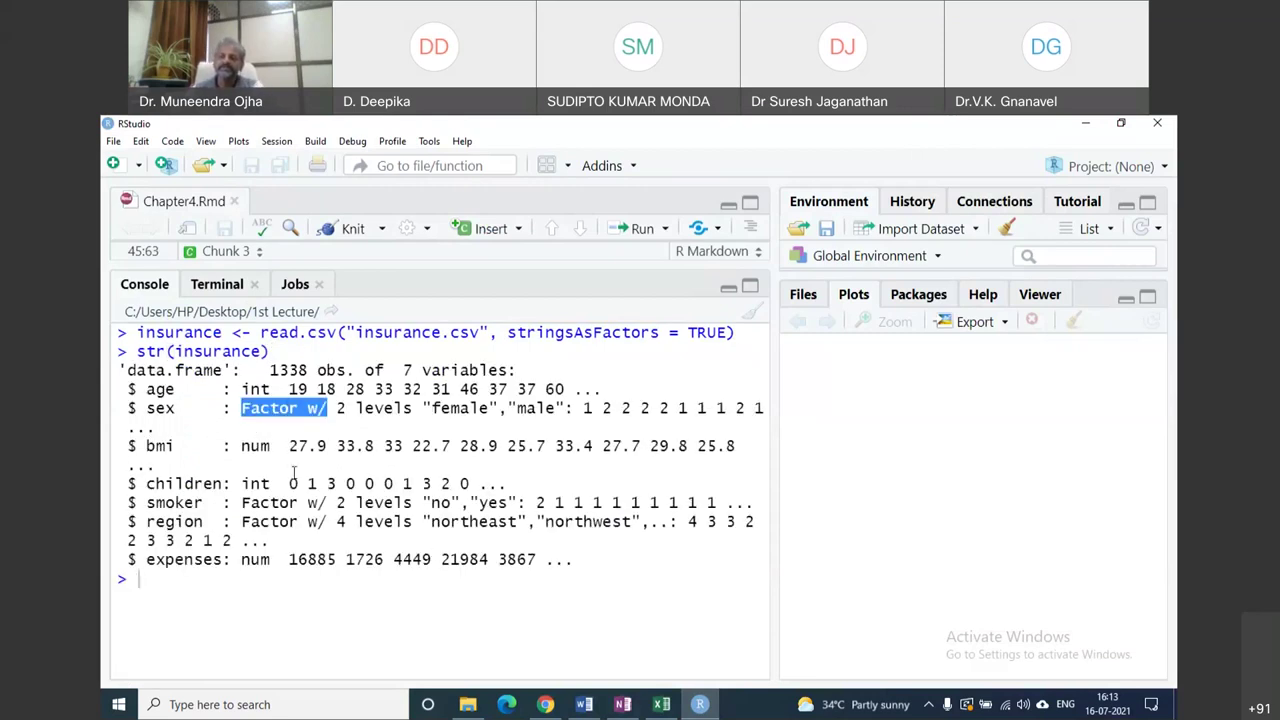
left_click_drag(241, 503, 327, 503)
left_click_drag(241, 521, 384, 521)
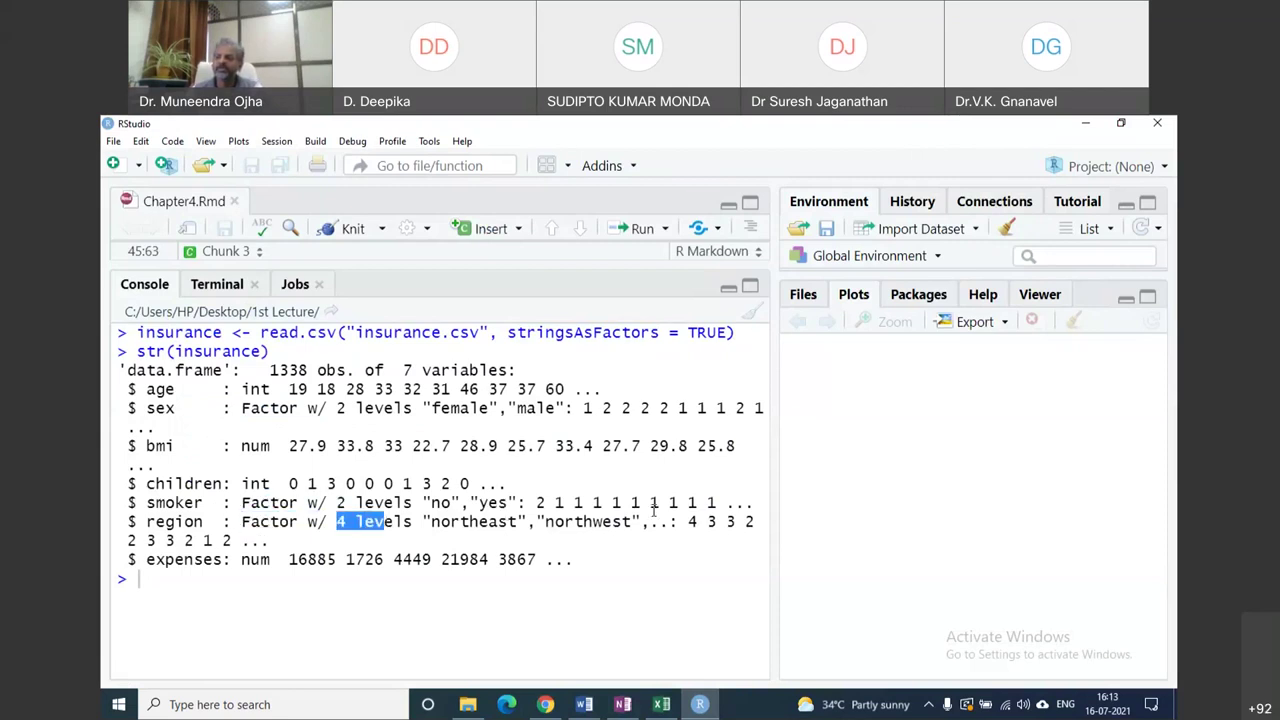
left_click_drag(698, 521, 755, 522)
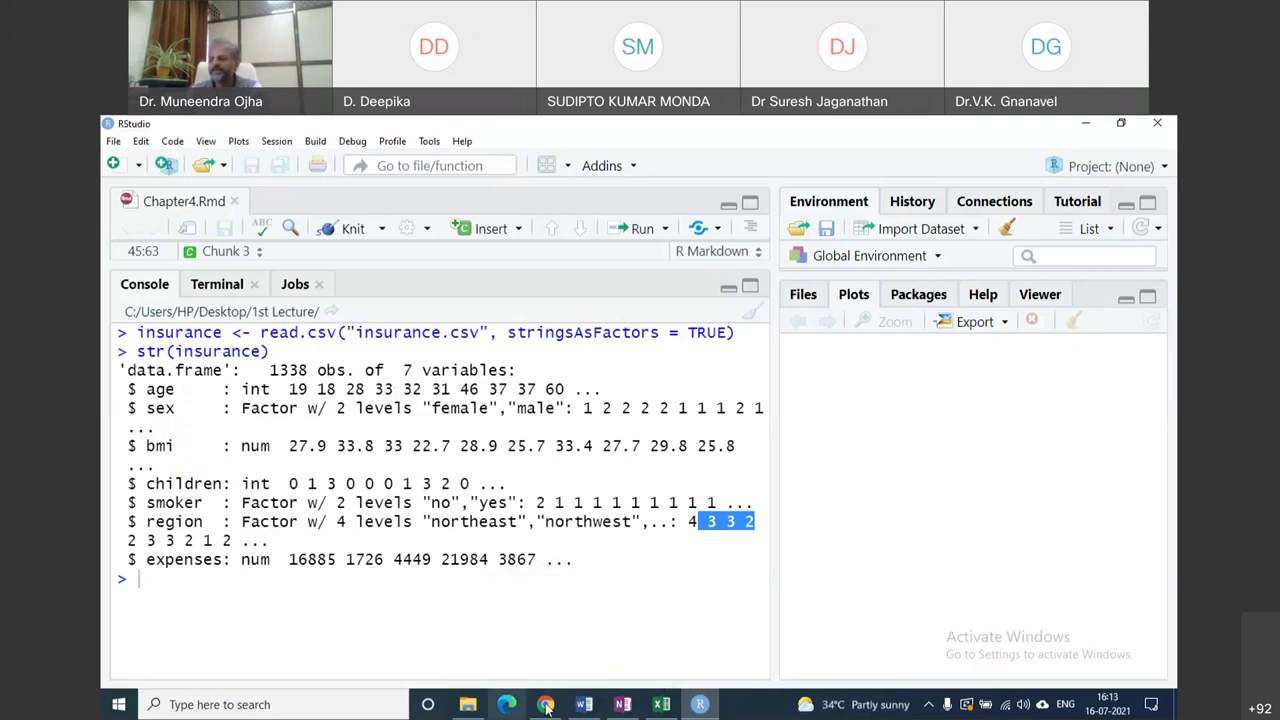
Switch to the Word notes and copy table(insurance$region) from the section on data distribution in region.
left_click(584, 704)
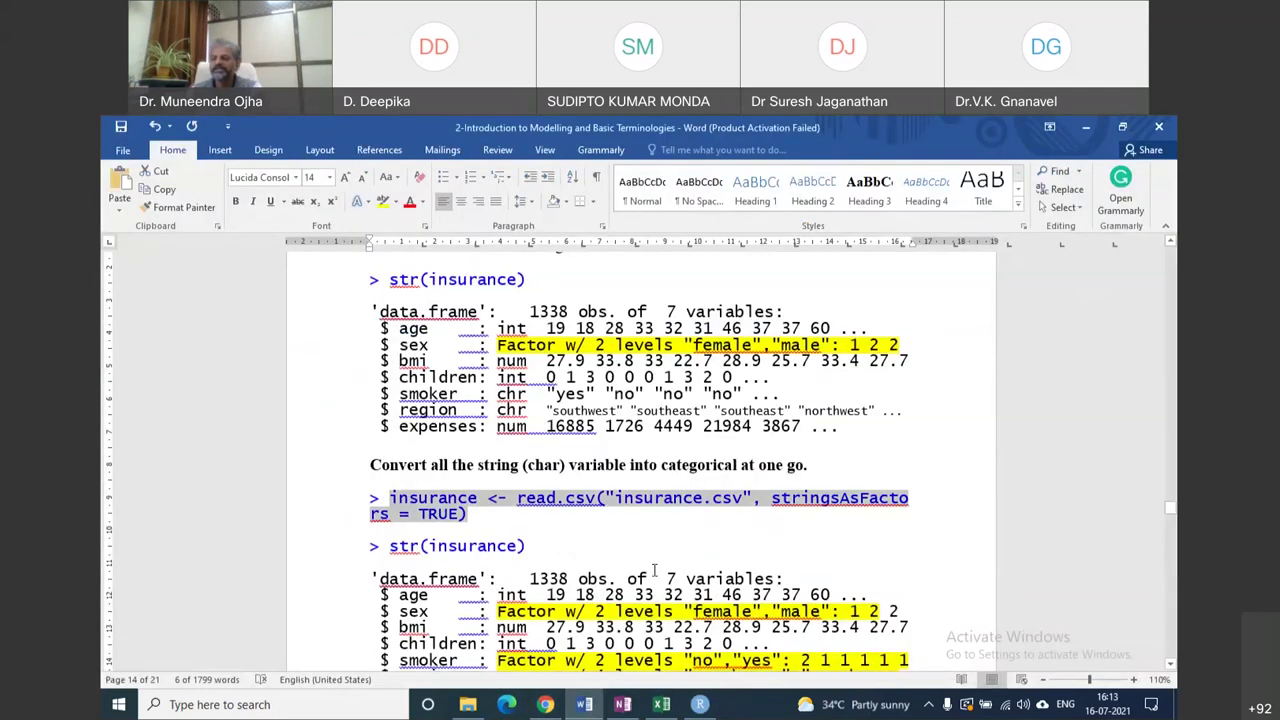
scroll(655, 567, "down", 8)
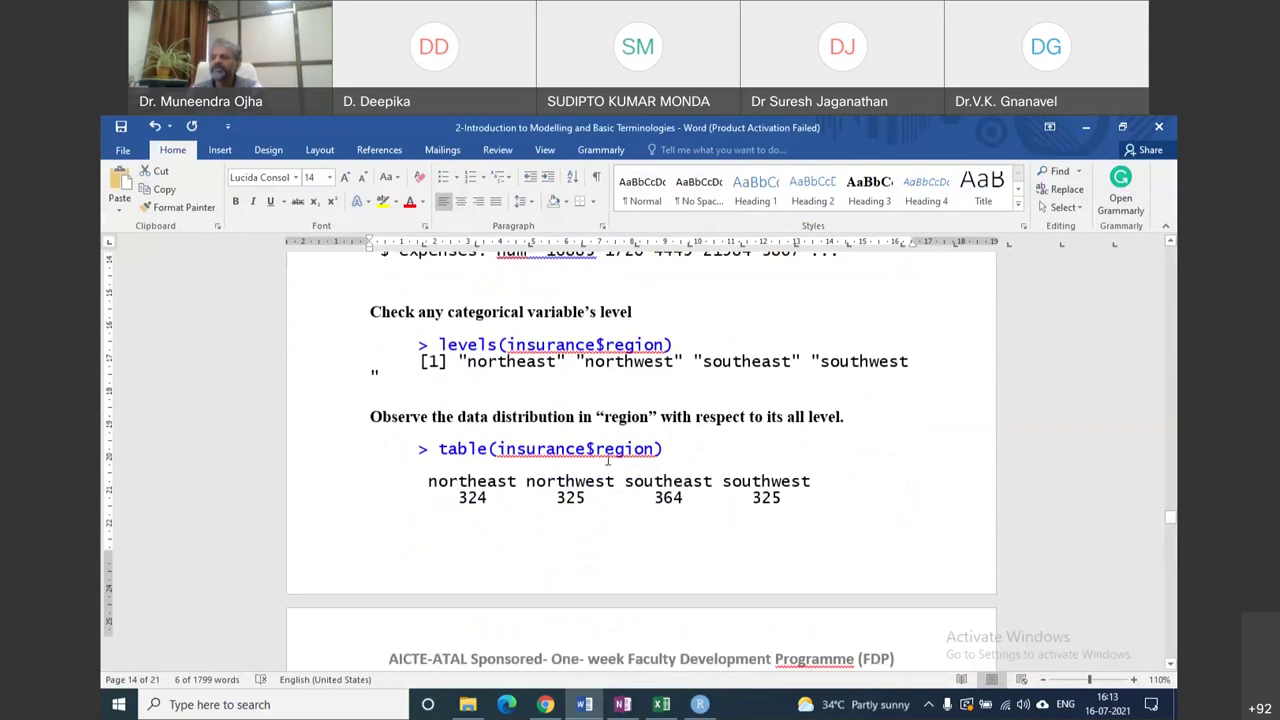
scroll(606, 458, "up", 1)
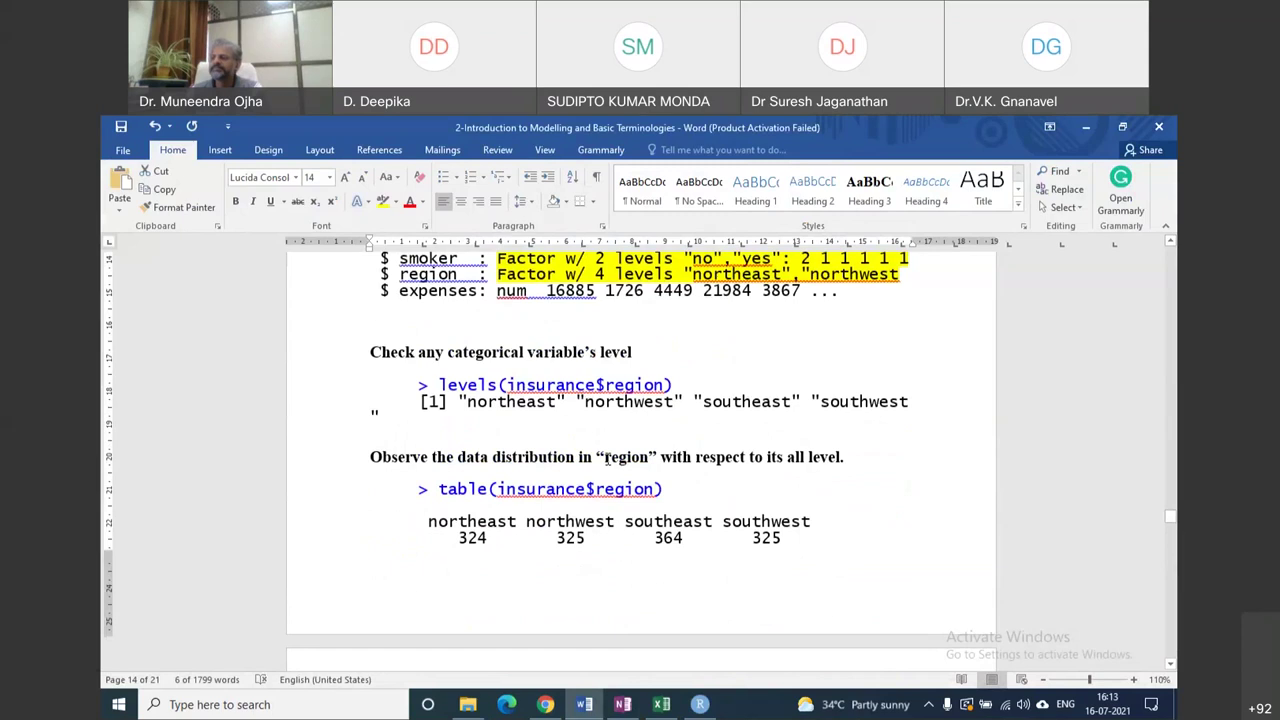
scroll(606, 458, "up", 1)
scroll(606, 460, "down", 4)
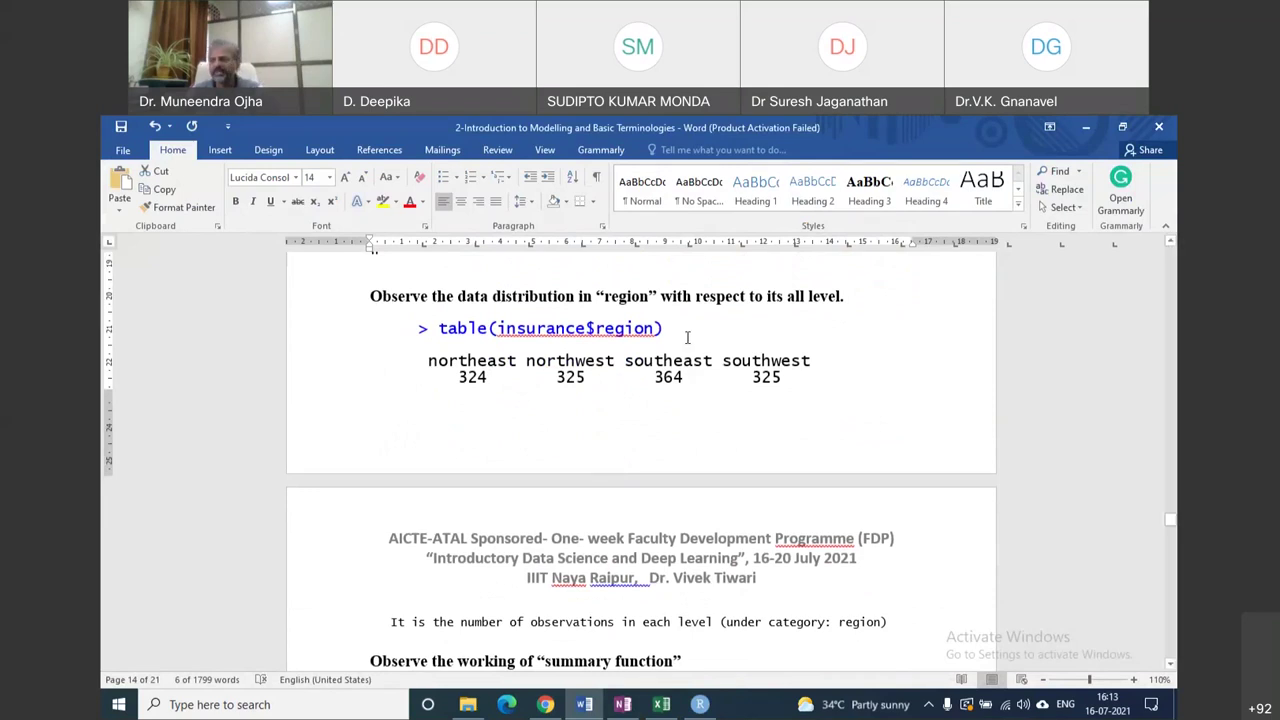
double_click(452, 329)
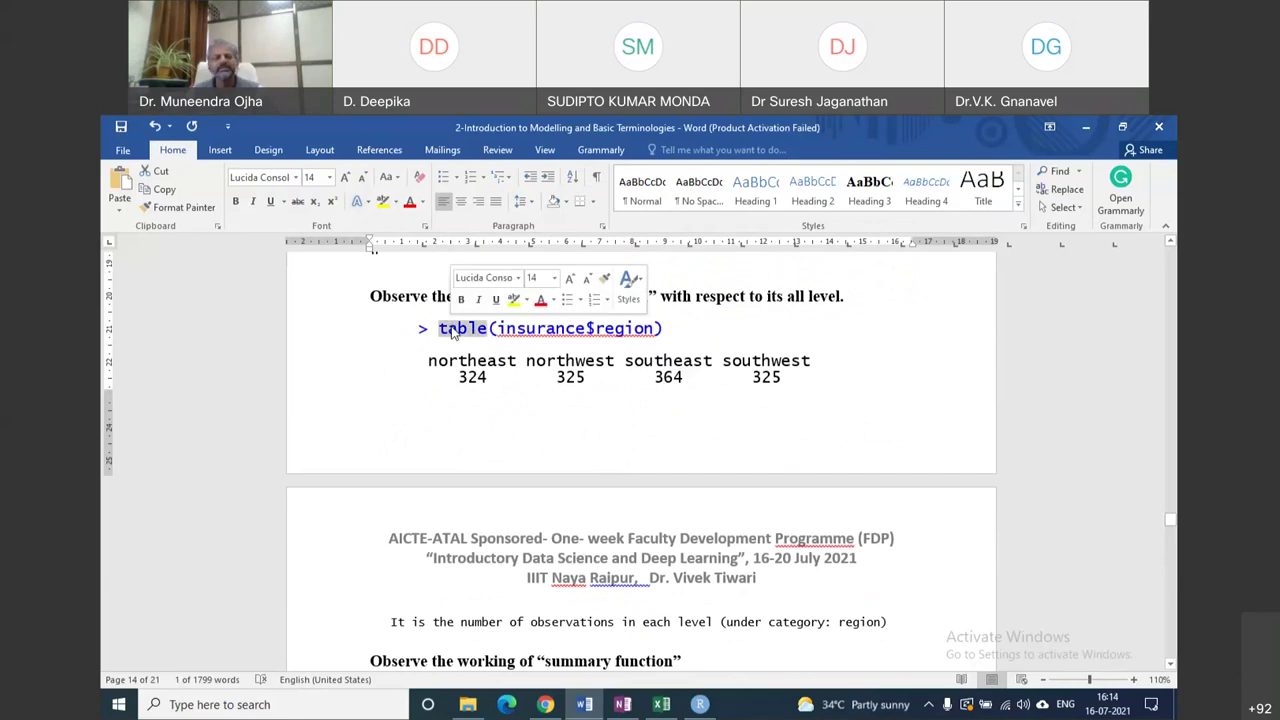
left_click_drag(497, 329, 440, 329)
key("ctrl+c")
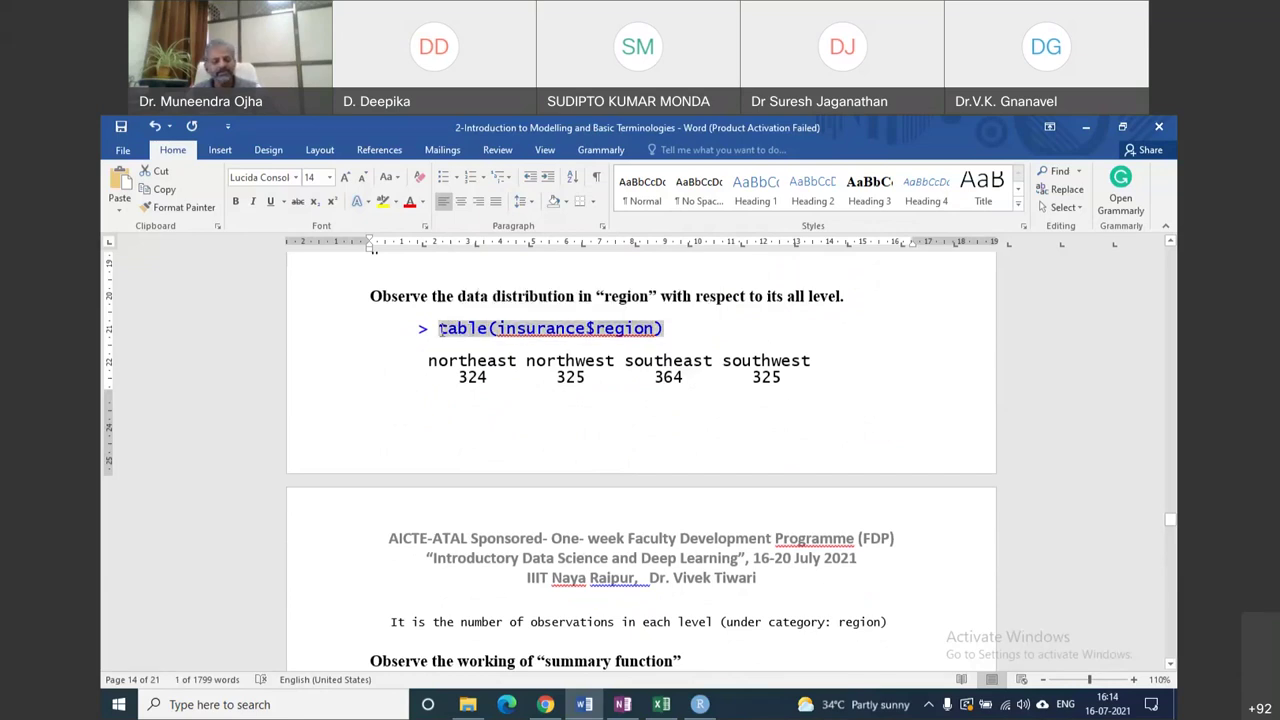
Switch to RStudio, clear the console and run the copied table(insurance$region) command.
left_click(698, 705)
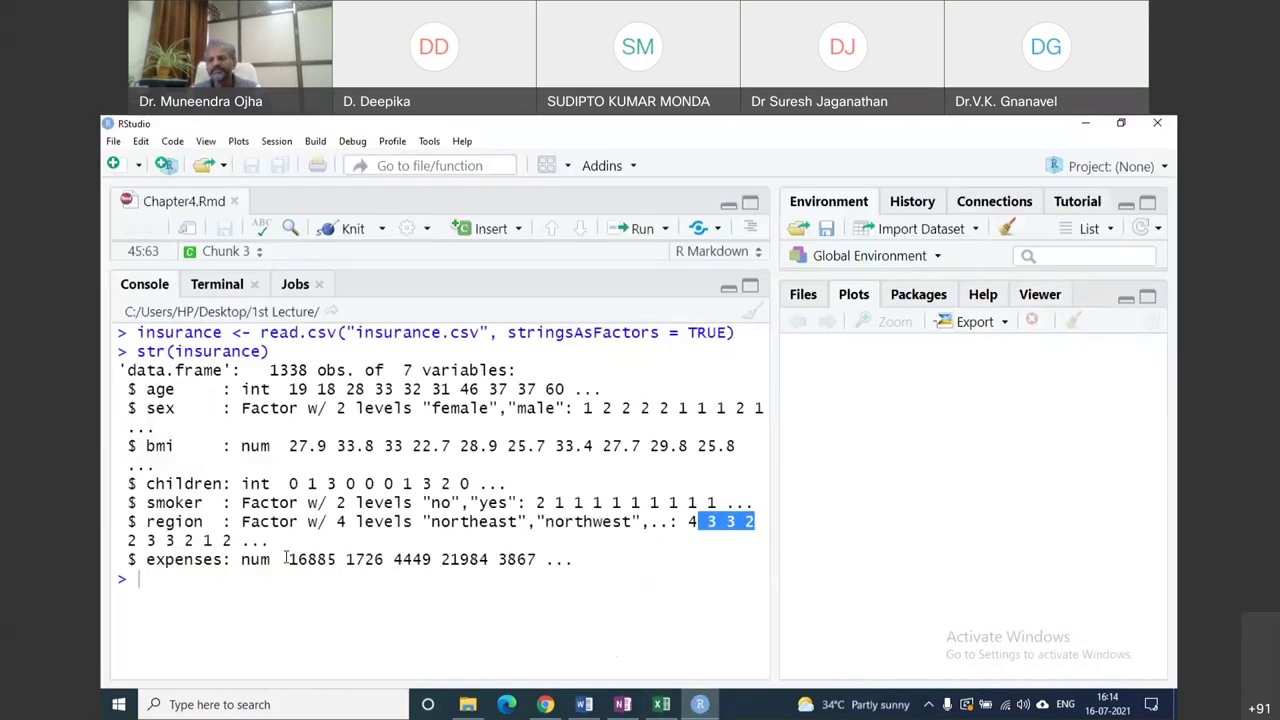
left_click(254, 582)
type("t")
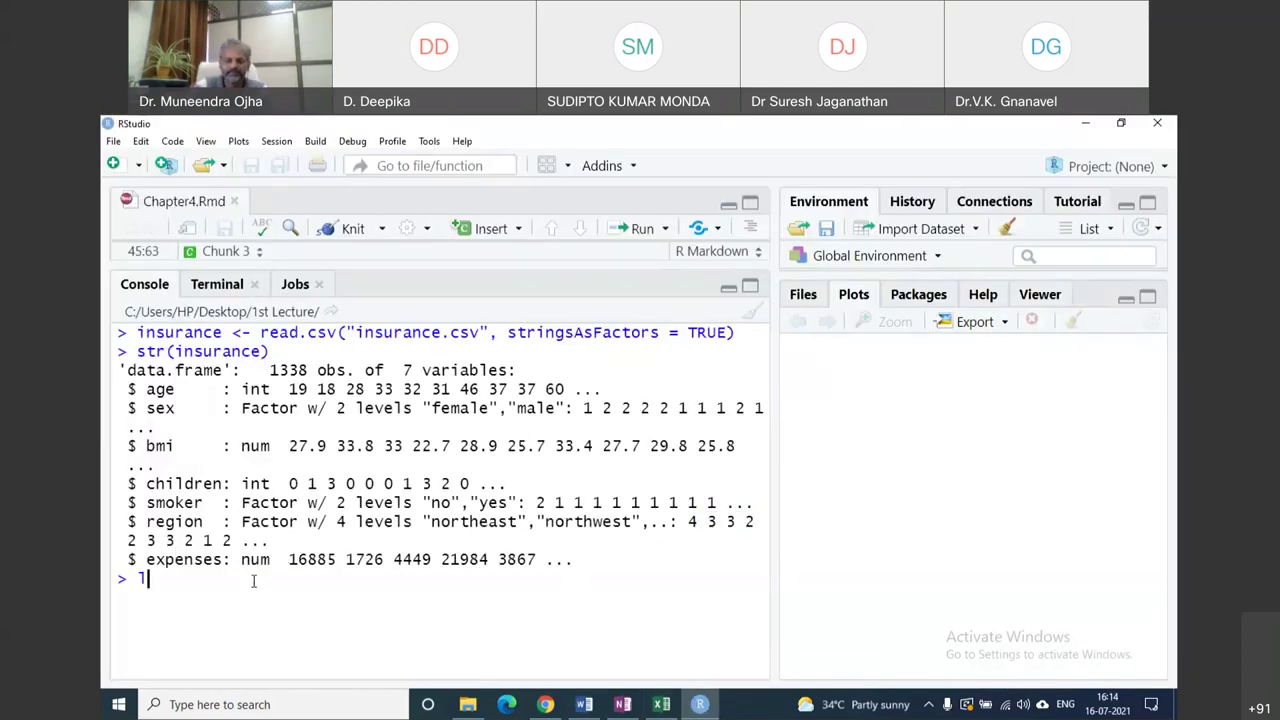
key("ctrl+l")
key("ctrl+v")
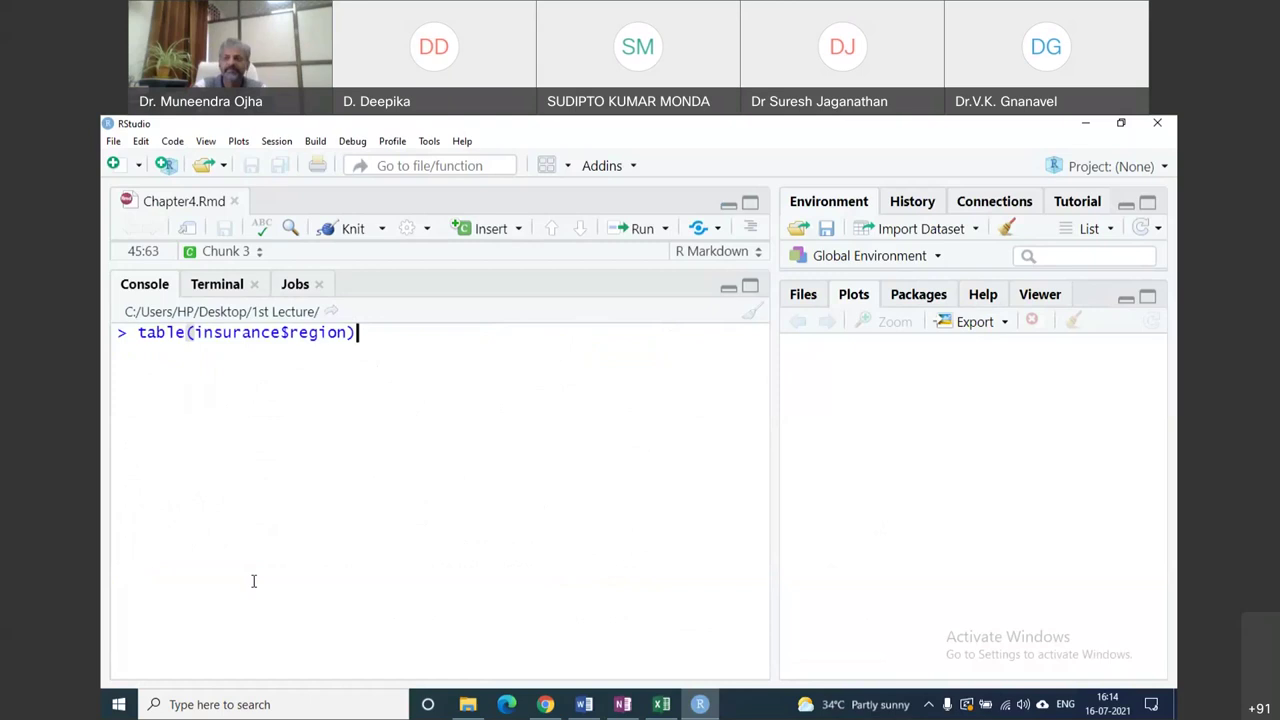
key("Return")
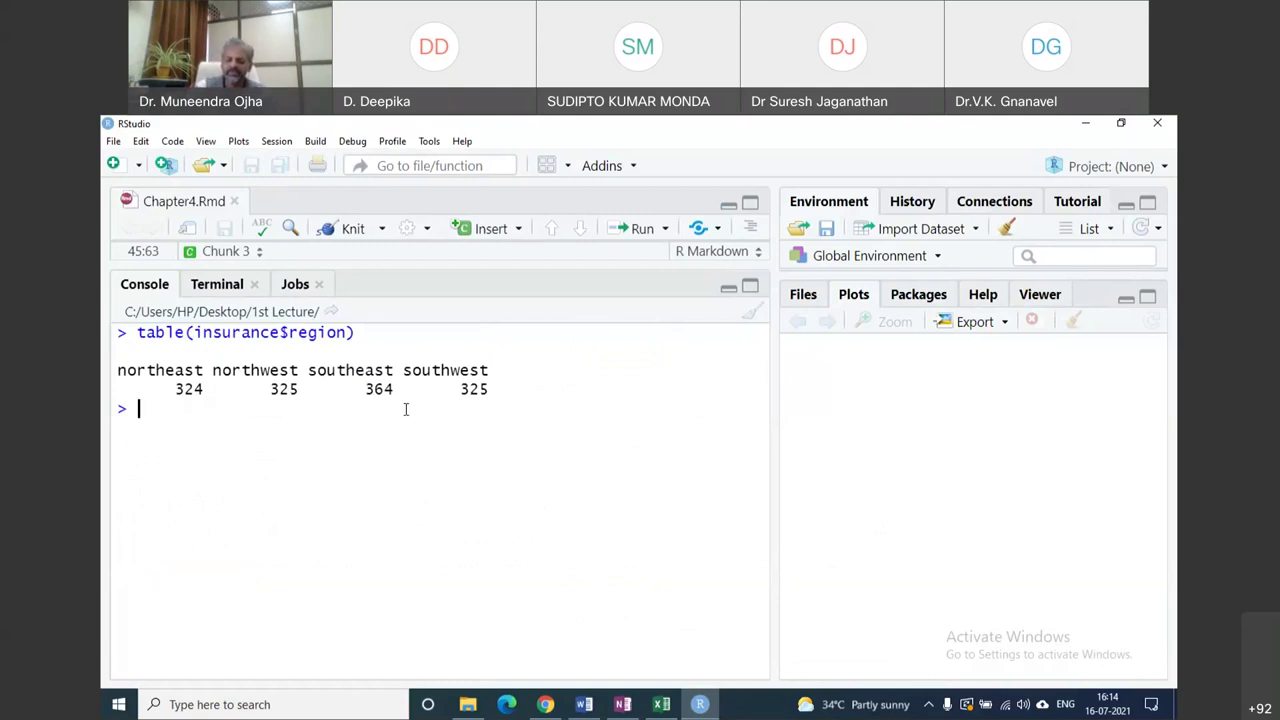
Recall the table command, replace region with sex and run table(insurance$sex).
key("Up")
double_click(324, 404)
type("se")
type("x")
key("Return")
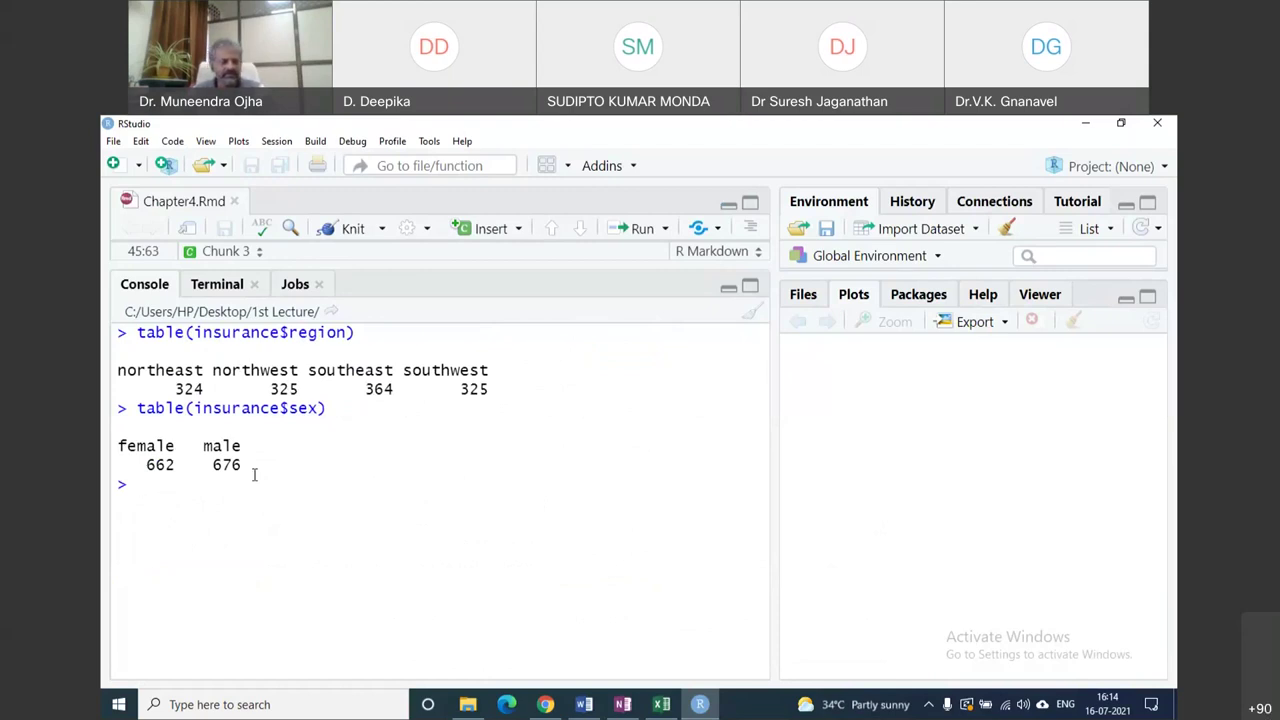
Switch to the Word notes and browse past the summary function examples to the section on splitting the dataset into training and testing.
left_click(584, 704)
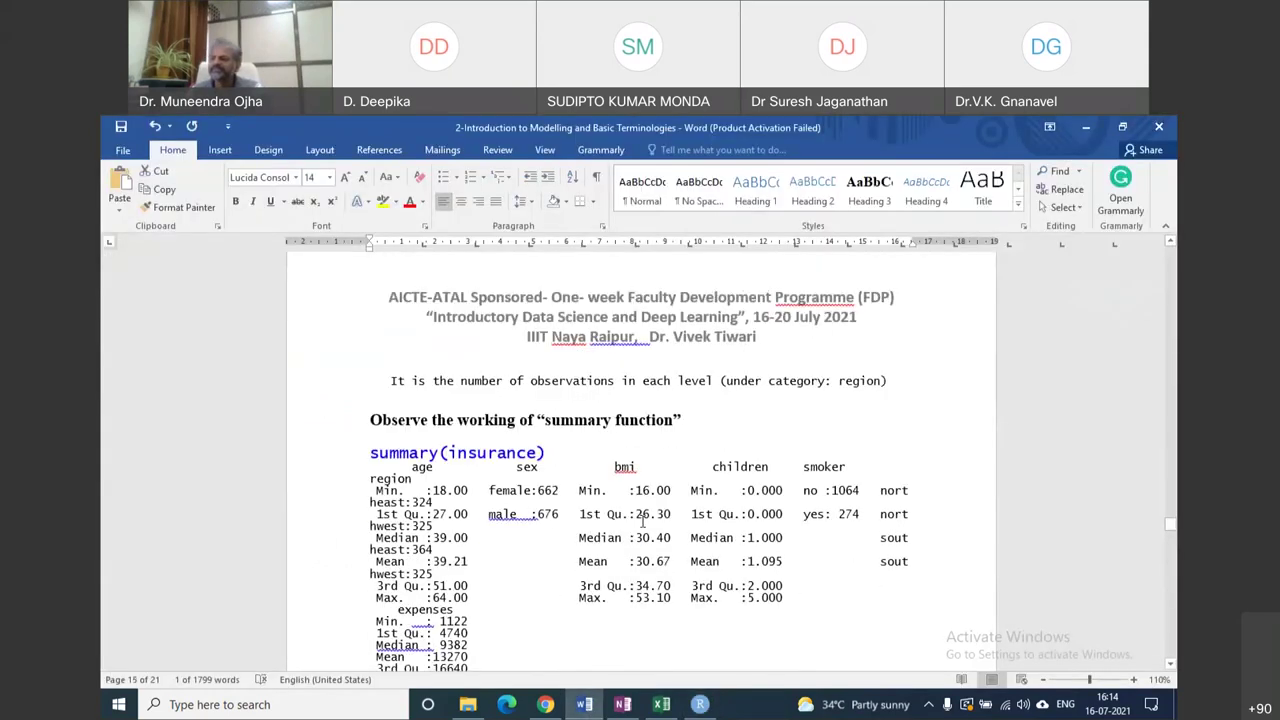
scroll(642, 521, "down", 2)
scroll(643, 521, "down", 2)
scroll(642, 521, "down", 5)
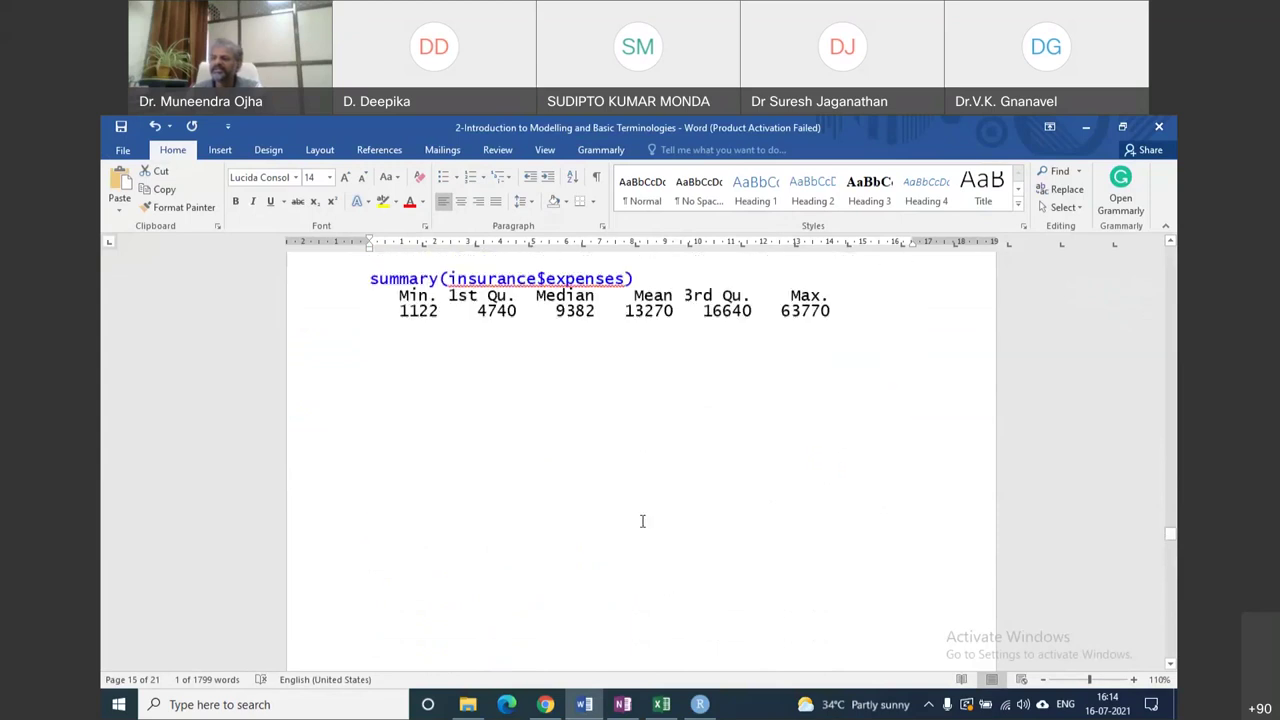
scroll(642, 521, "up", 5)
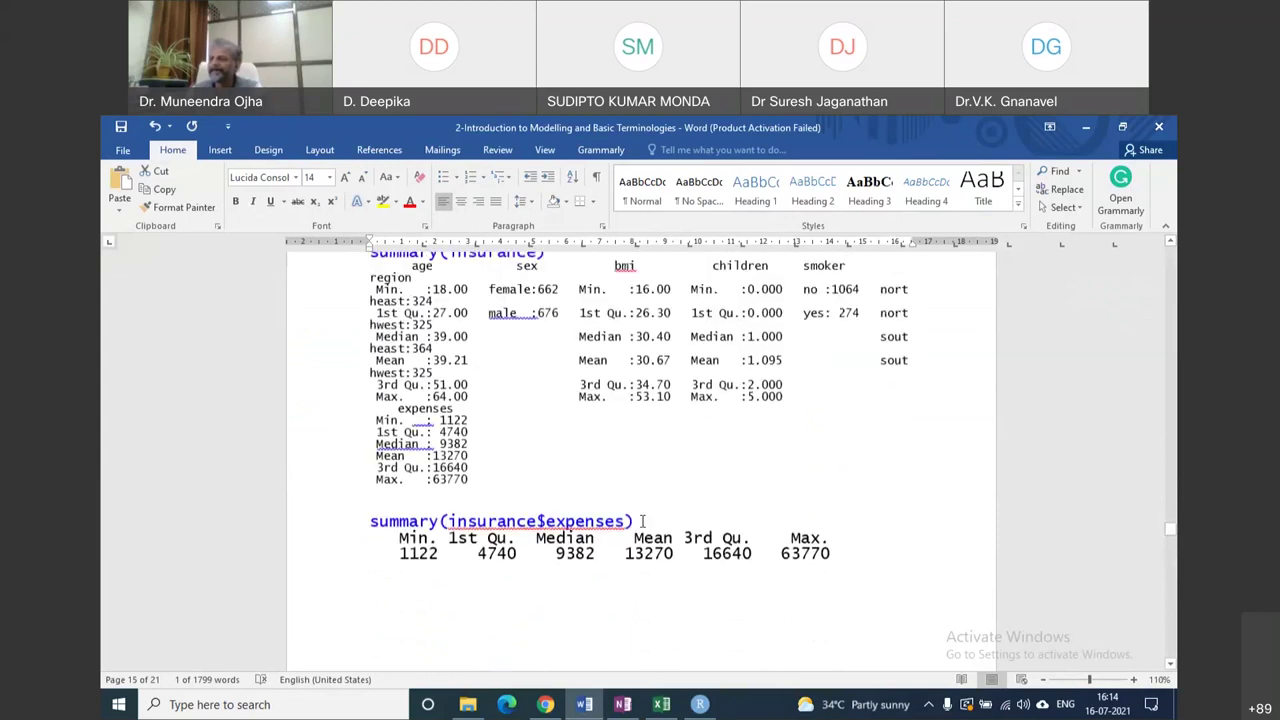
scroll(642, 521, "down", 13)
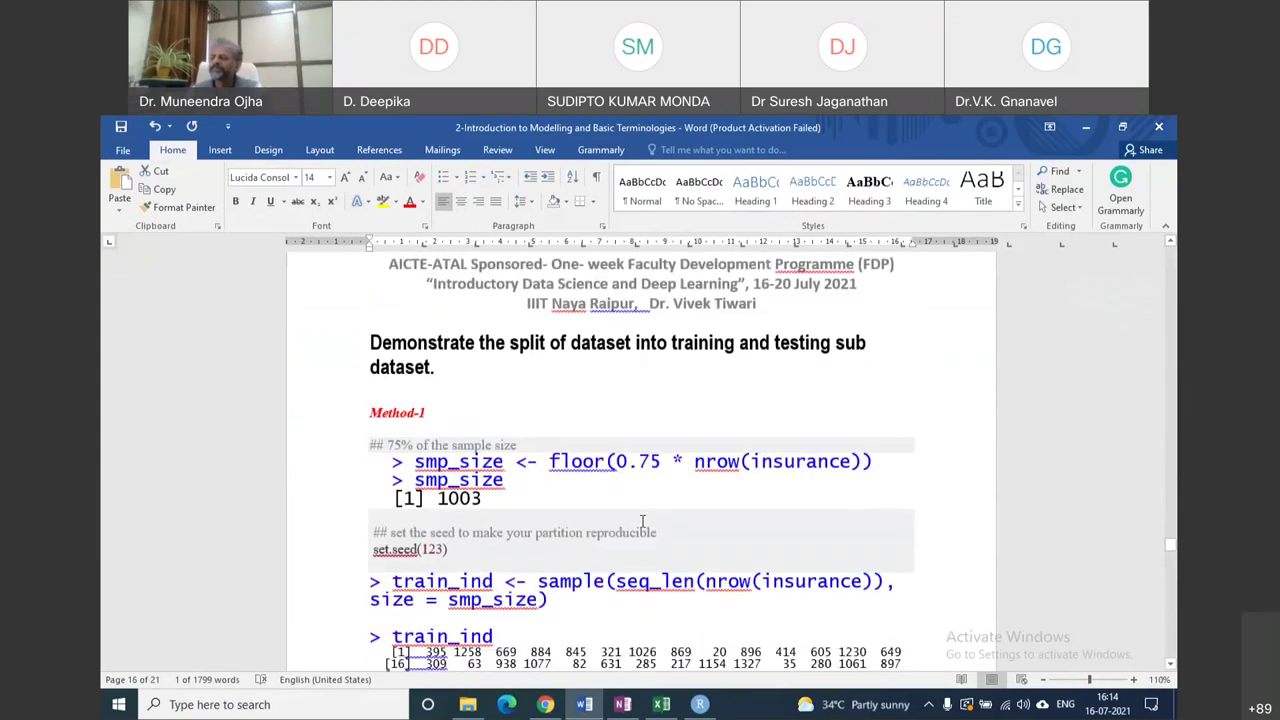